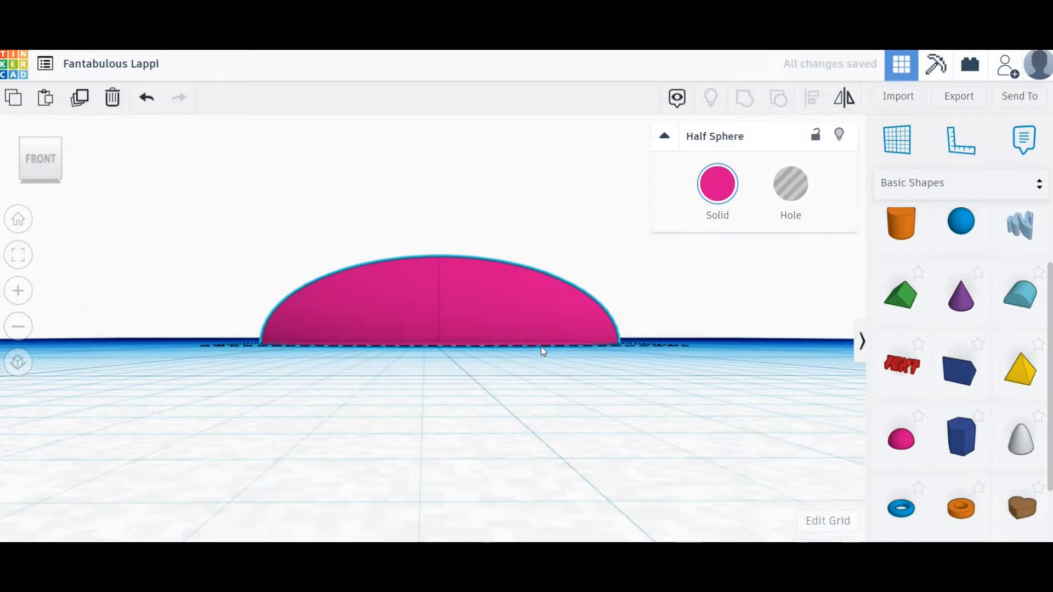
# Set the half sphere's height to 7.5 mm and deselect it
pyautogui.click(541, 346)
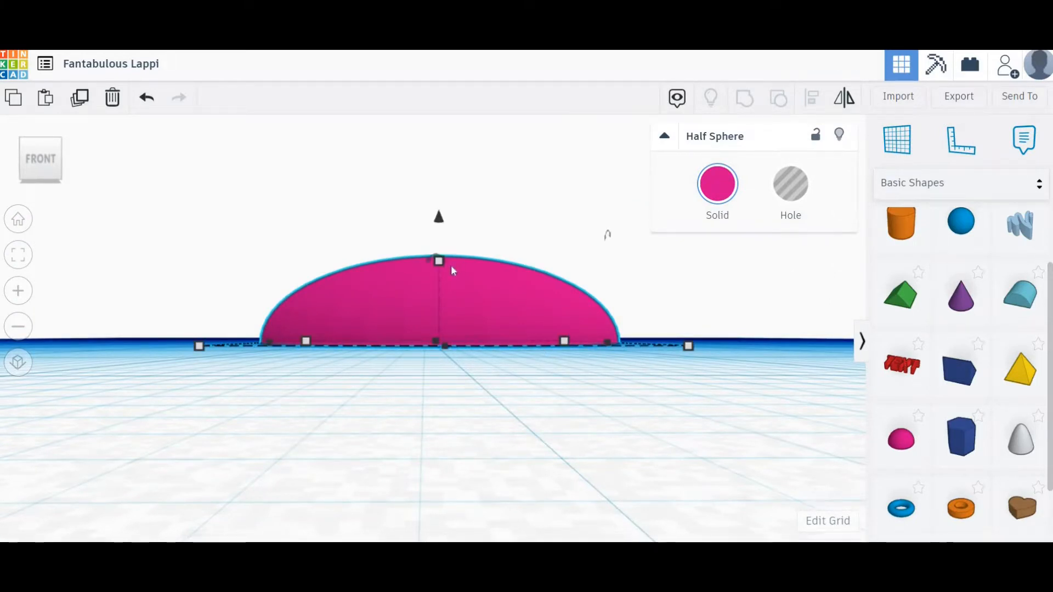
pyautogui.click(437, 262)
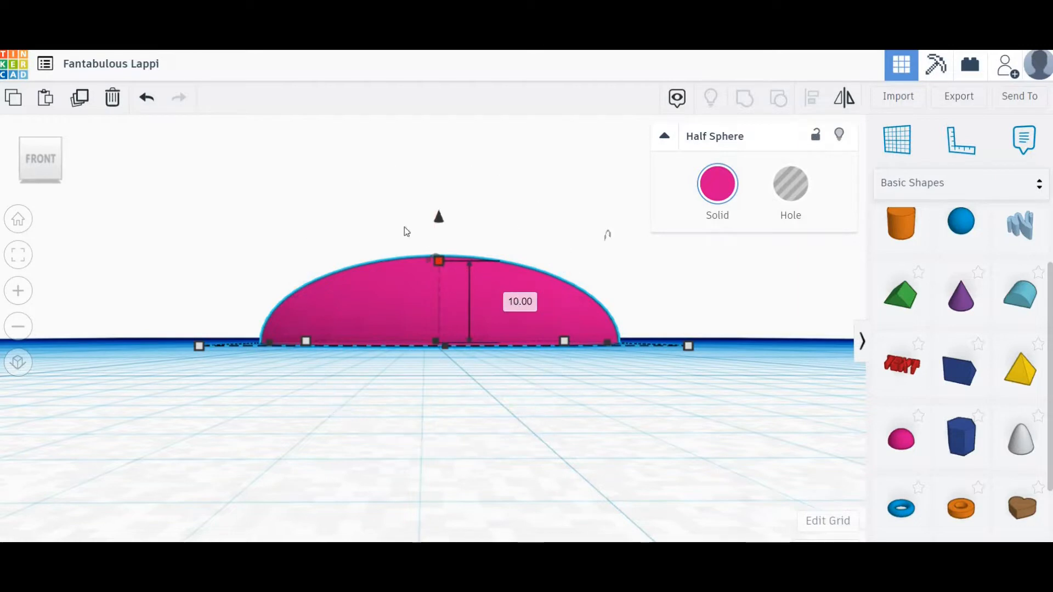
pyautogui.click(516, 297)
pyautogui.write('7.')
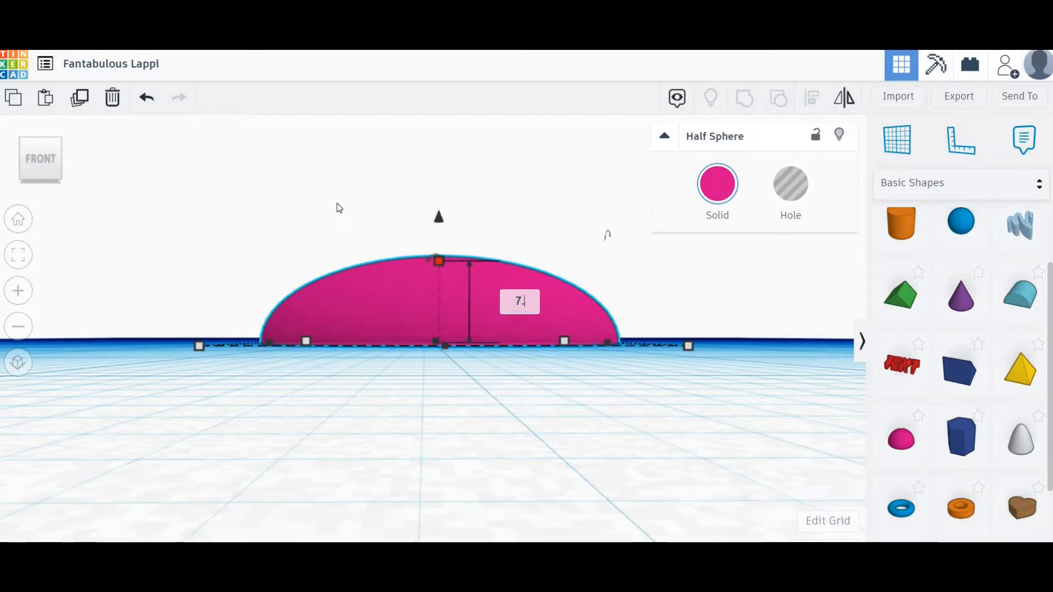
pyautogui.write('5')
pyautogui.press('Return')
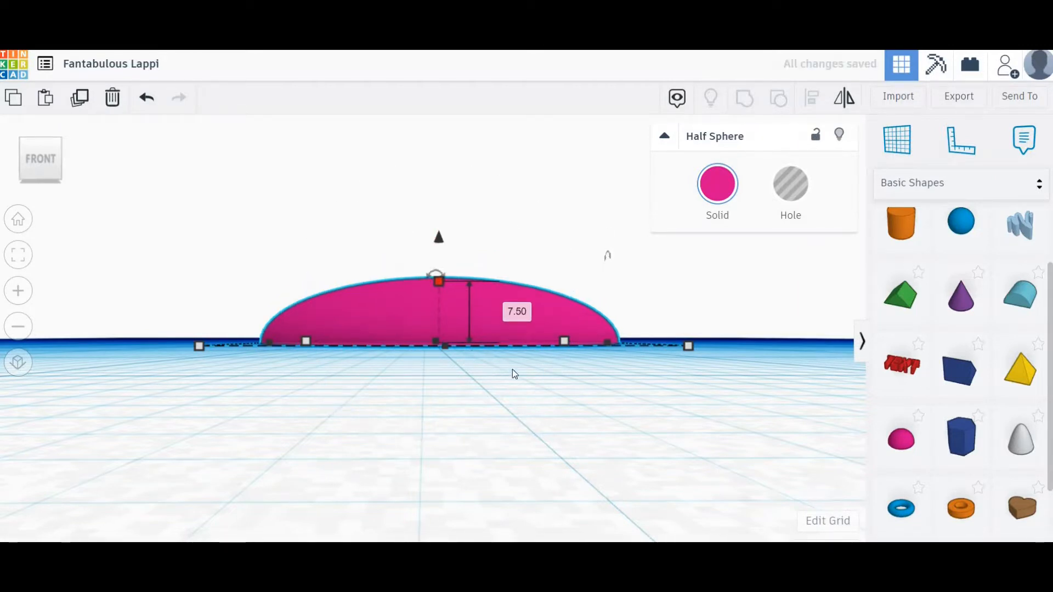
pyautogui.moveTo(508, 410); pyautogui.dragTo(508, 464, button='right')
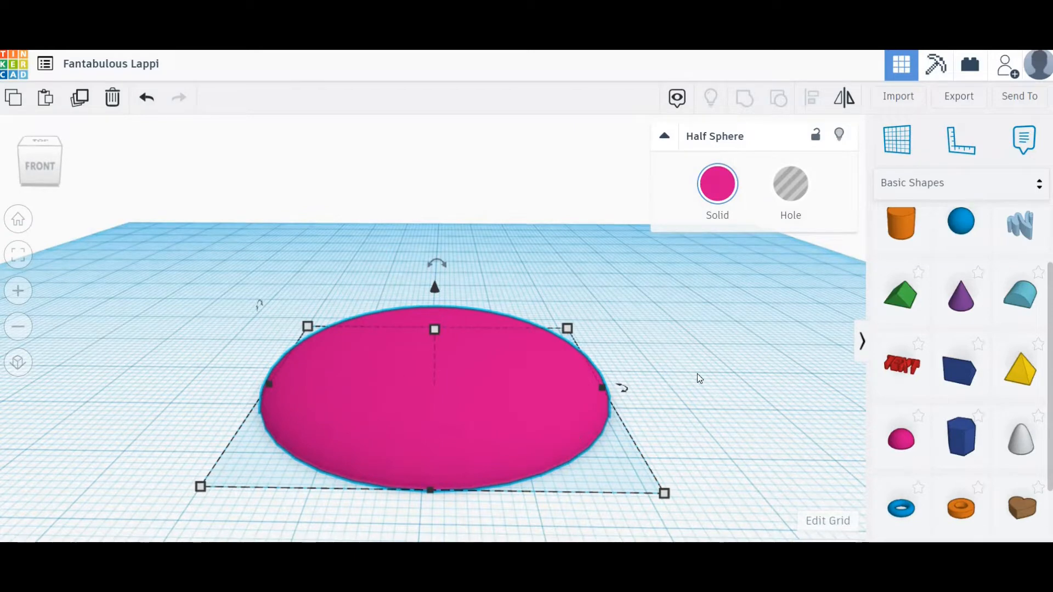
pyautogui.click(694, 387)
pyautogui.moveTo(690, 350); pyautogui.dragTo(705, 401, button='right')
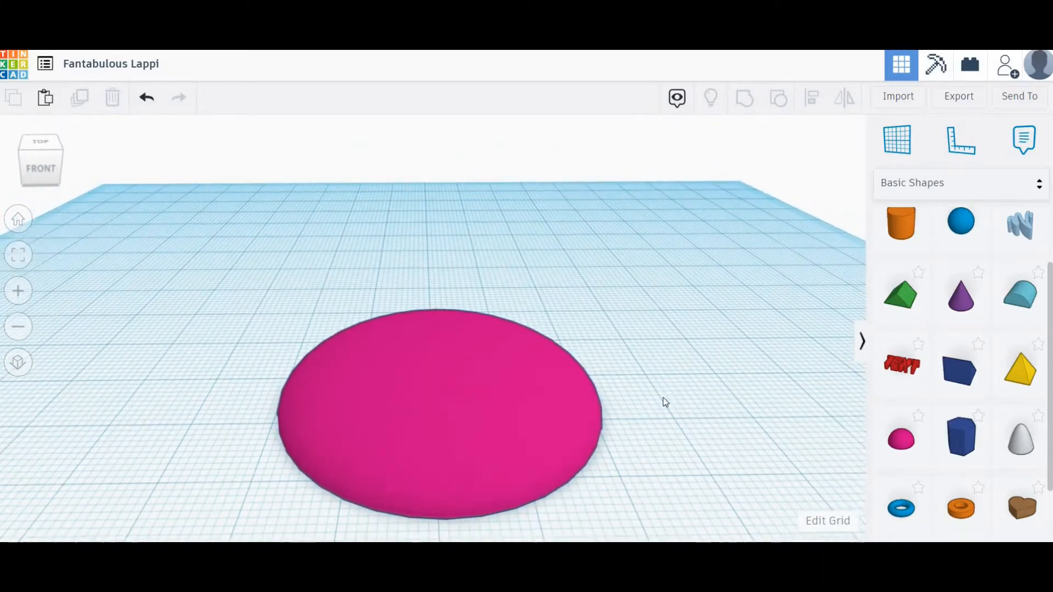
# Duplicate the flattened half sphere and place the copy beside the original with a small gap between them
pyautogui.scroll(-3, 652, 401)
pyautogui.scroll(-2, 606, 393)
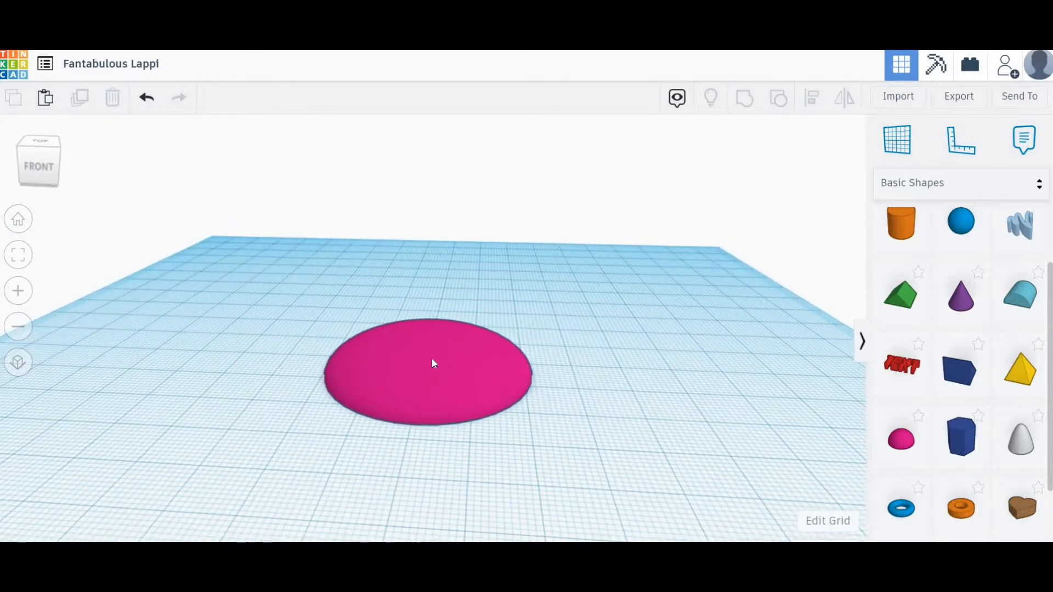
pyautogui.click(405, 337)
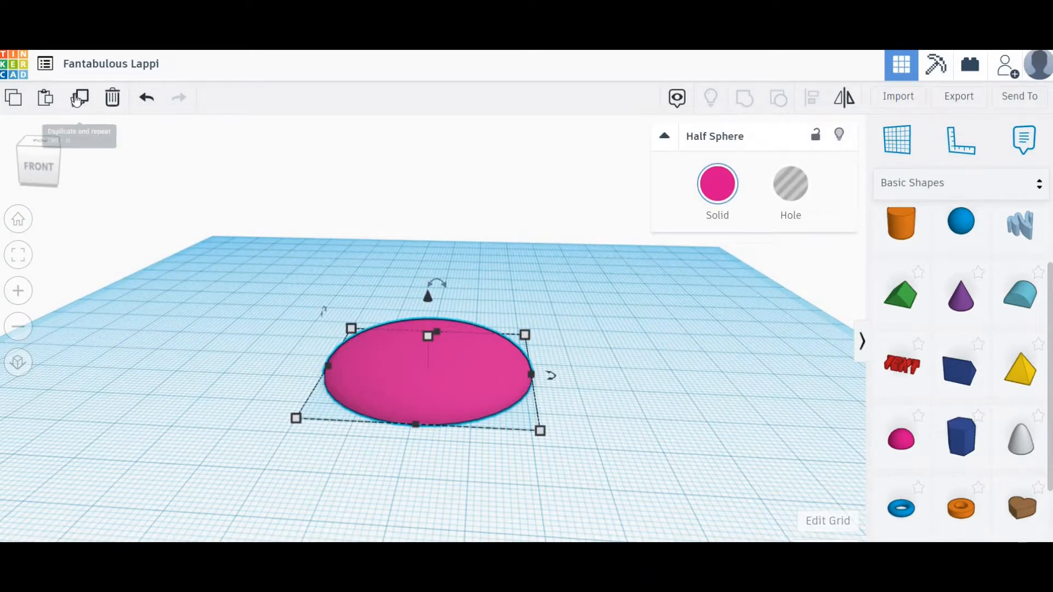
pyautogui.click(76, 99)
pyautogui.click(489, 383)
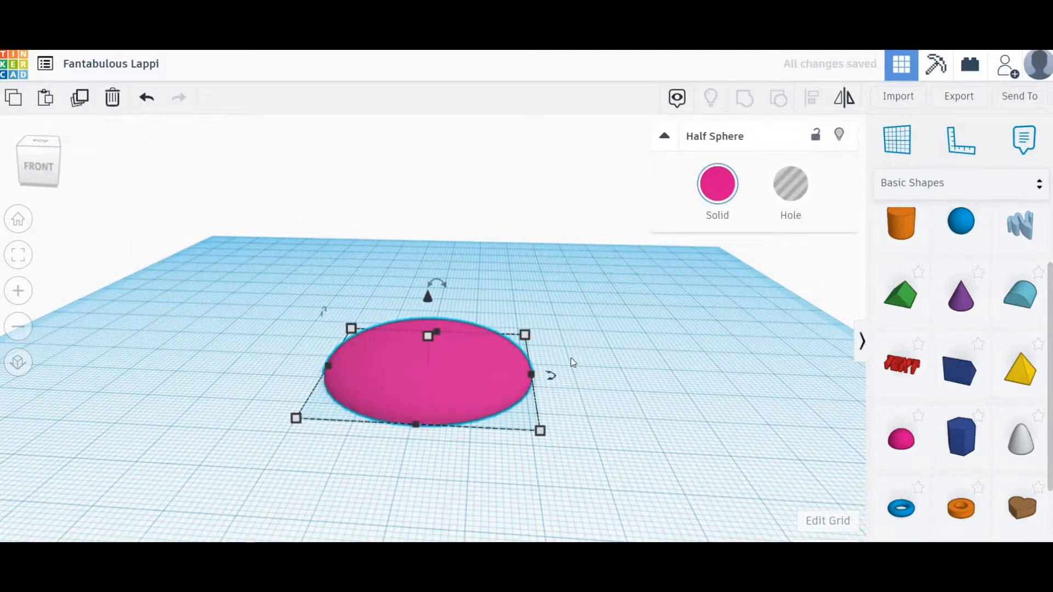
pyautogui.moveTo(572, 363); pyautogui.dragTo(670, 447)
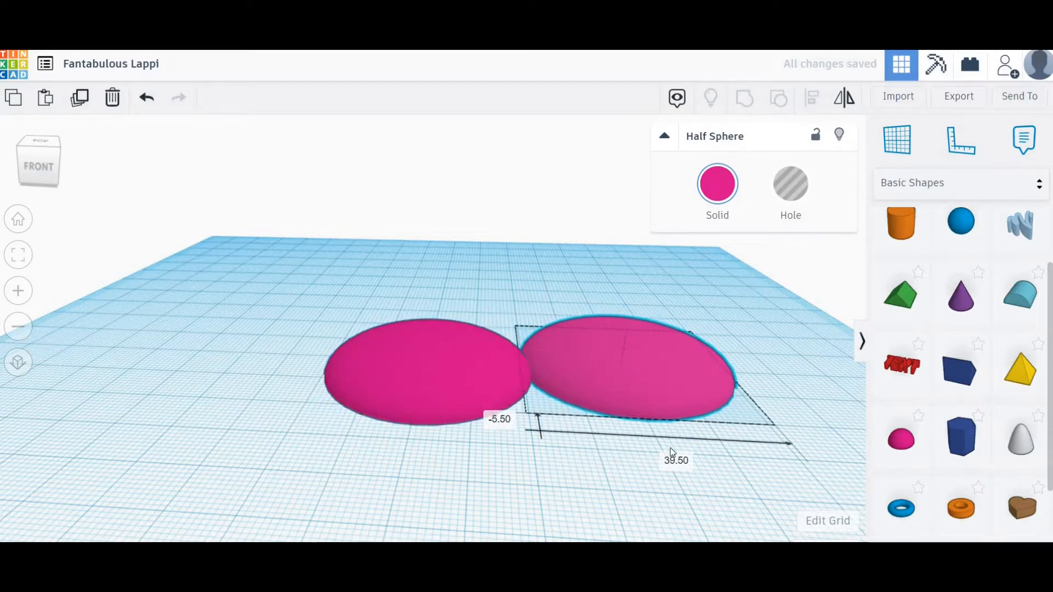
pyautogui.moveTo(699, 377); pyautogui.dragTo(729, 380)
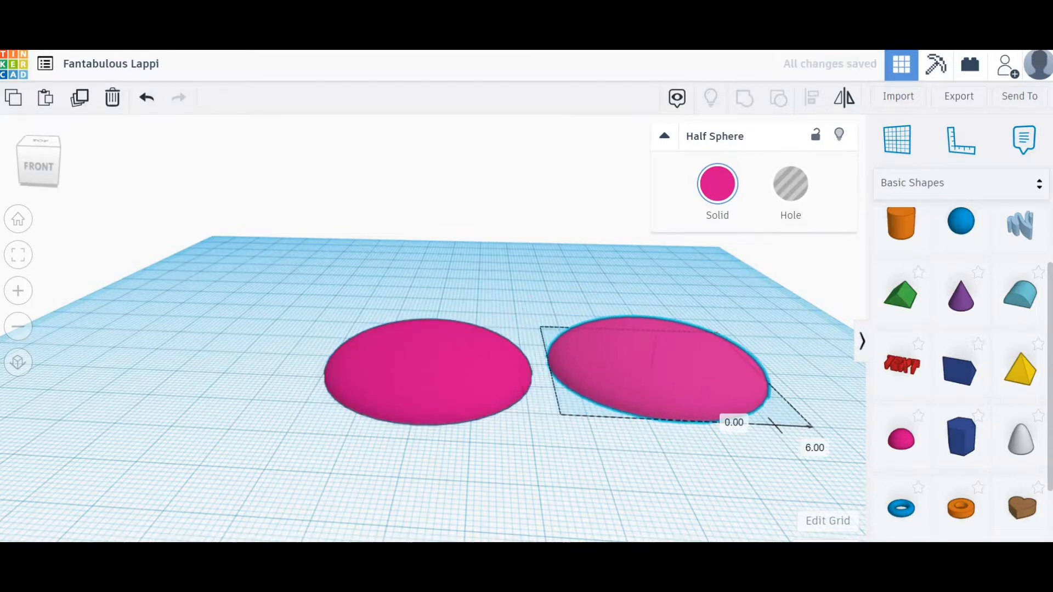
pyautogui.click(651, 431)
pyautogui.click(642, 398)
# Set both the width and the length of the copied half sphere to 39.5 mm
pyautogui.moveTo(811, 429)
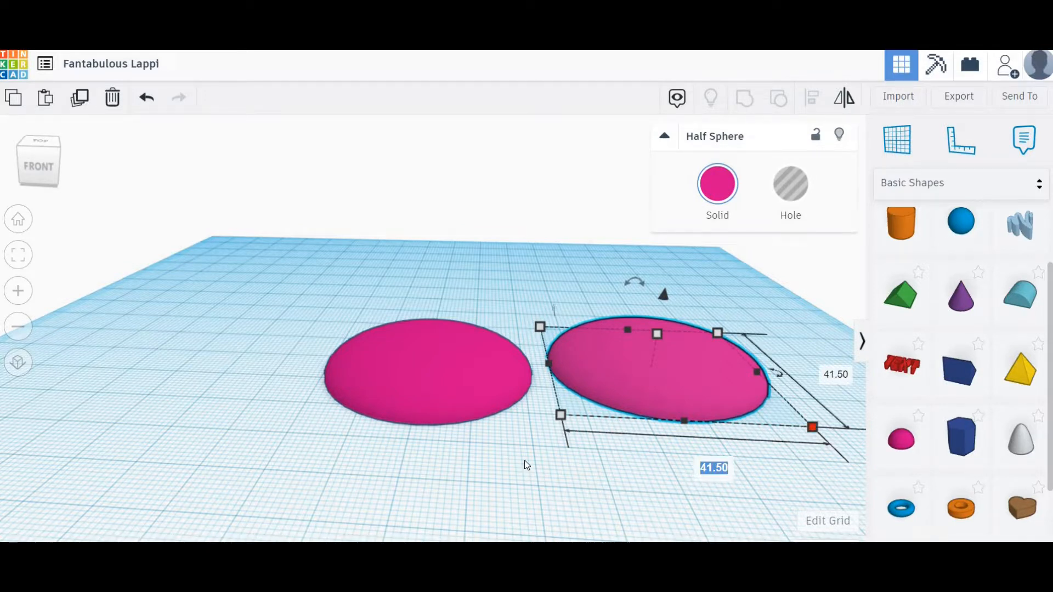
pyautogui.write('39')
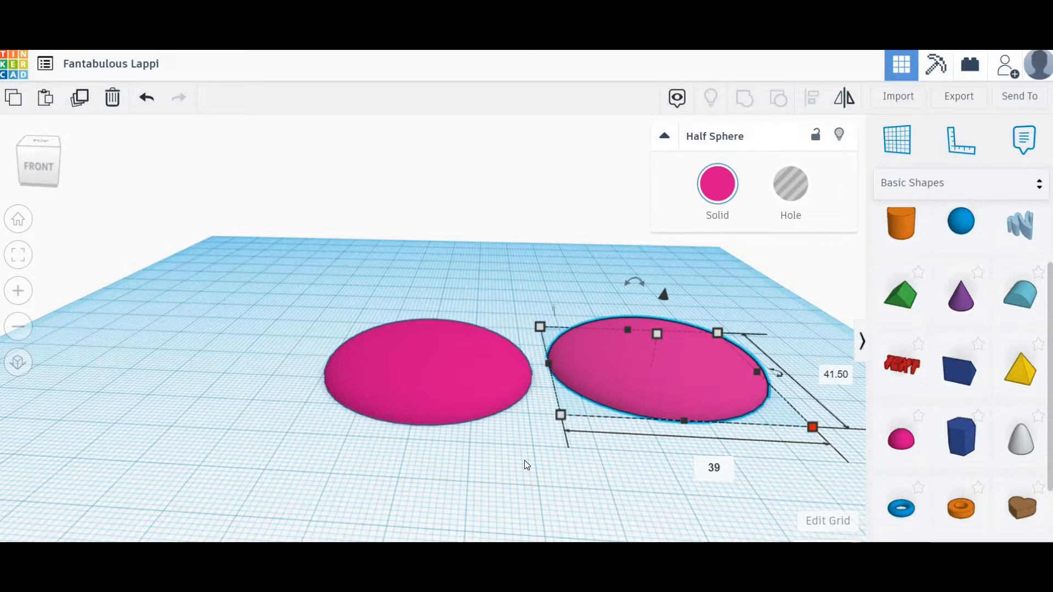
pyautogui.write('.50')
pyautogui.press('Return')
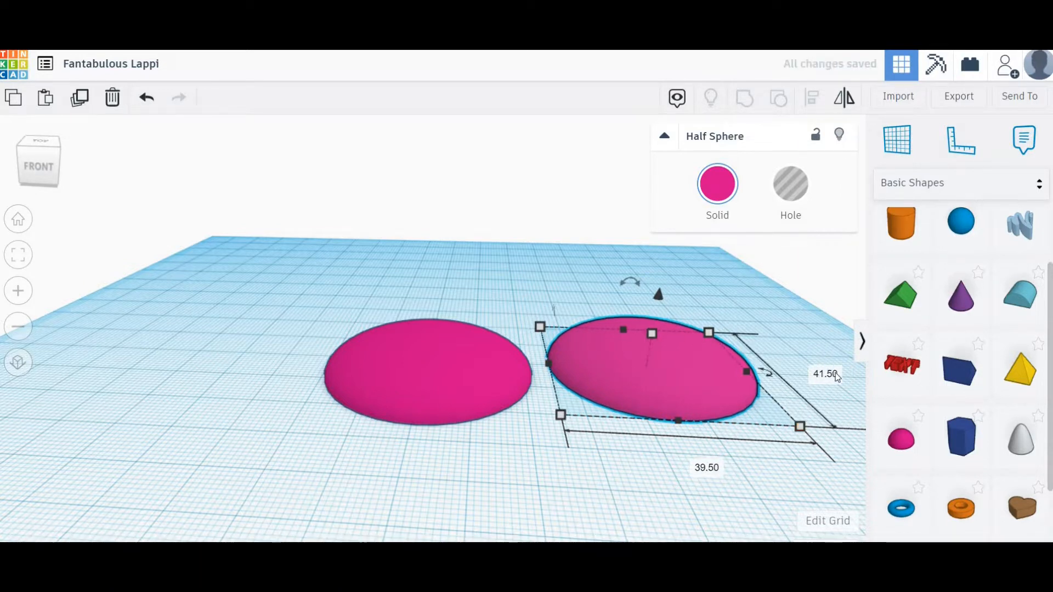
pyautogui.click(830, 372)
pyautogui.write('39')
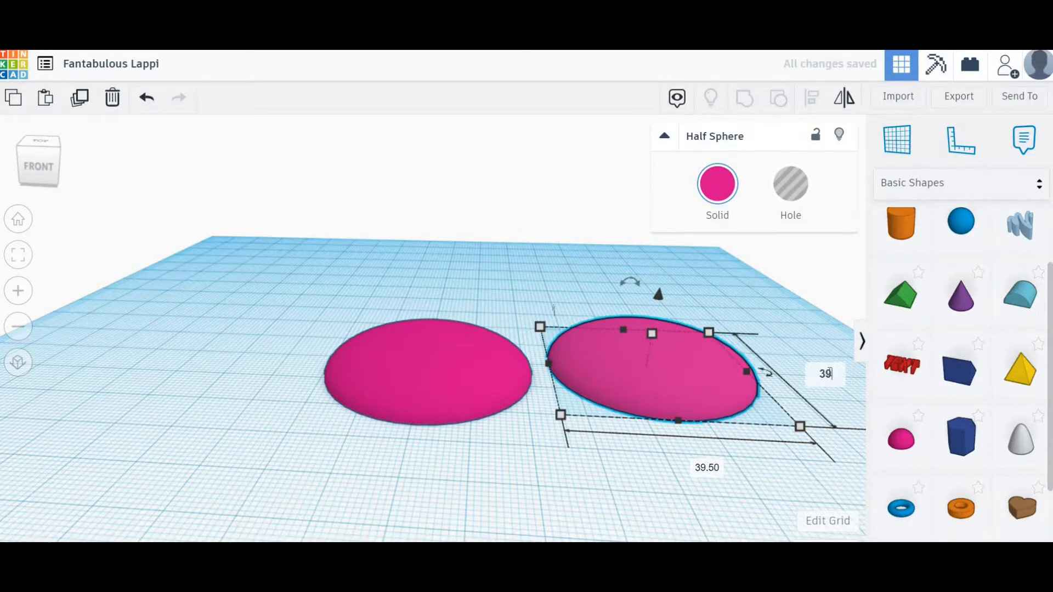
pyautogui.write('.5')
pyautogui.press('Return')
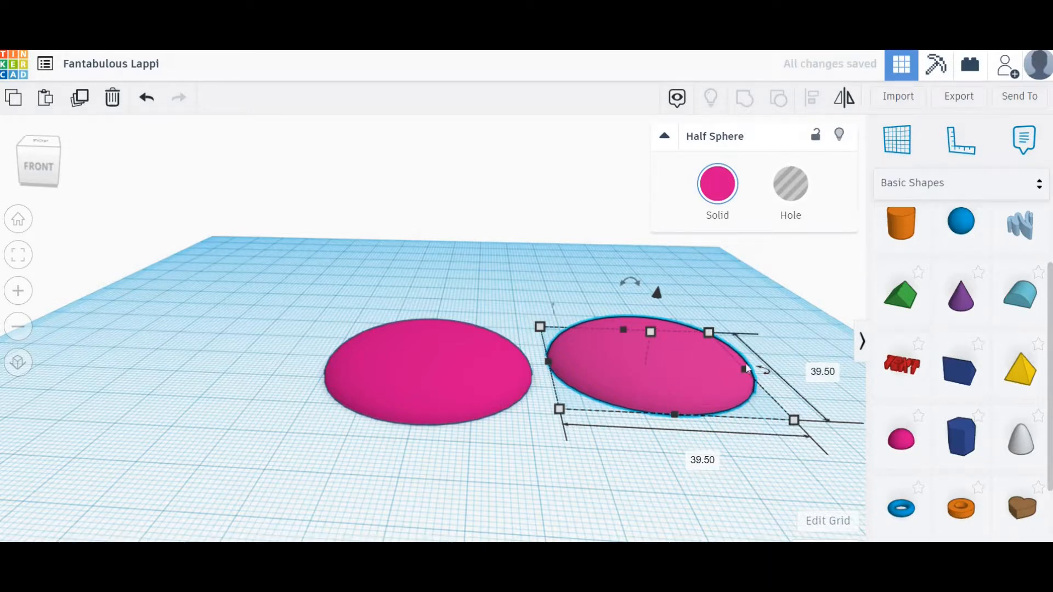
# Turn the smaller half sphere into a hole and align it centred on the solid one in both horizontal directions
pyautogui.click(789, 190)
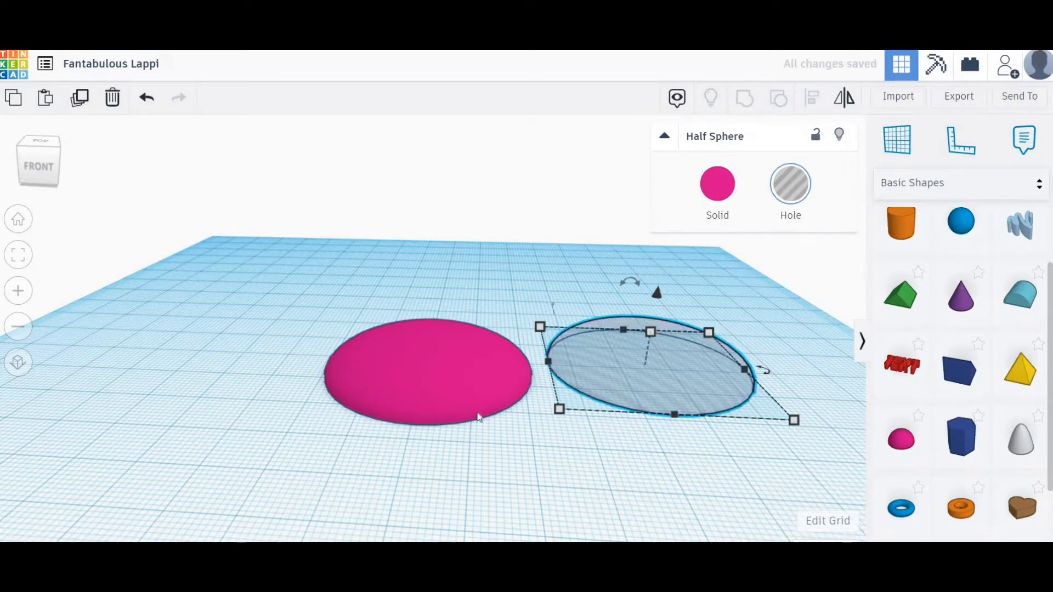
pyautogui.moveTo(530, 368); pyautogui.dragTo(329, 384)
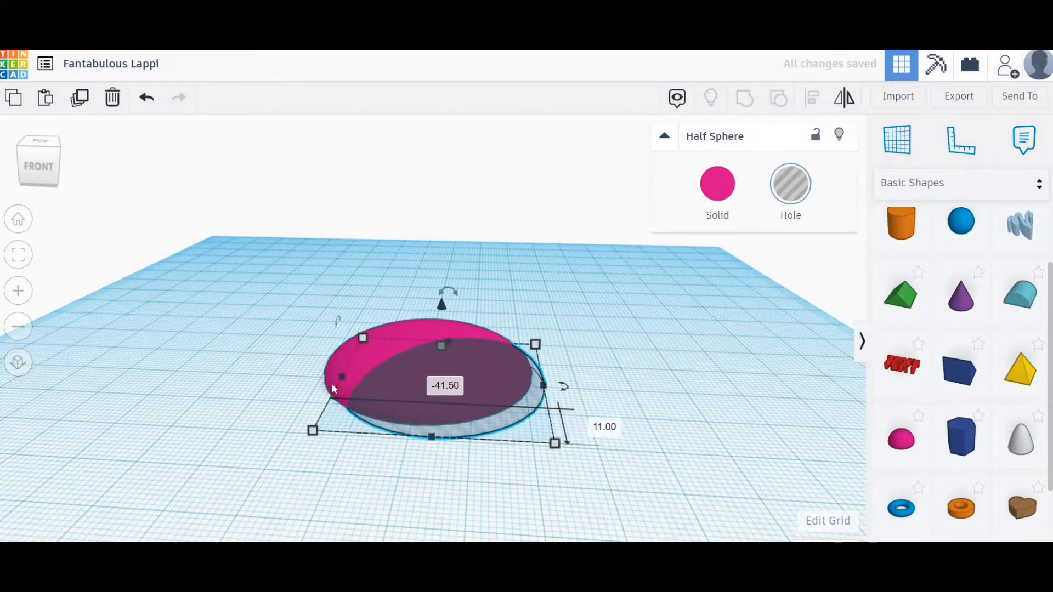
pyautogui.moveTo(275, 278); pyautogui.dragTo(624, 486)
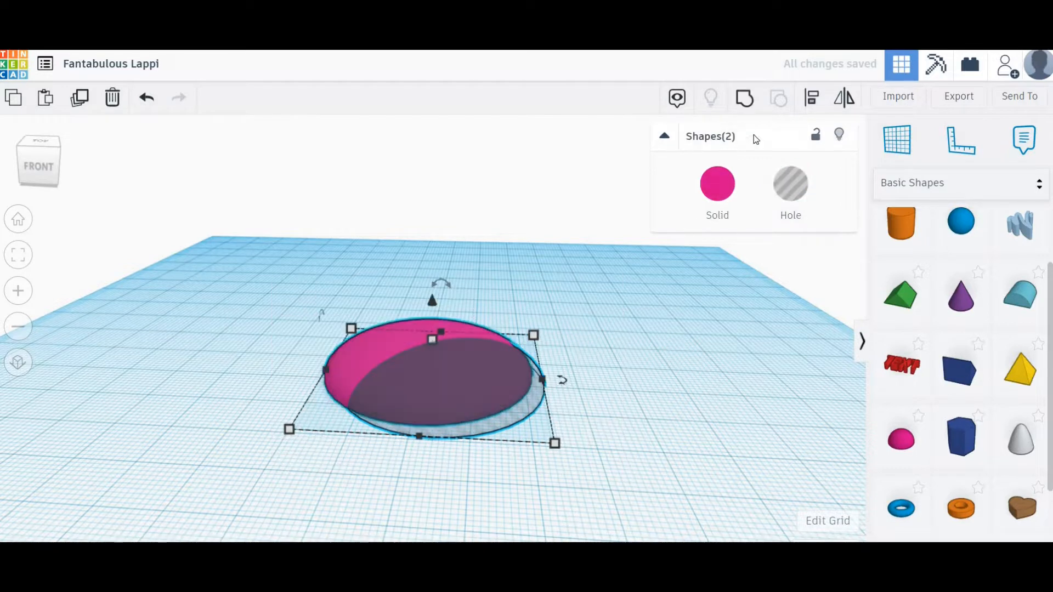
pyautogui.click(812, 98)
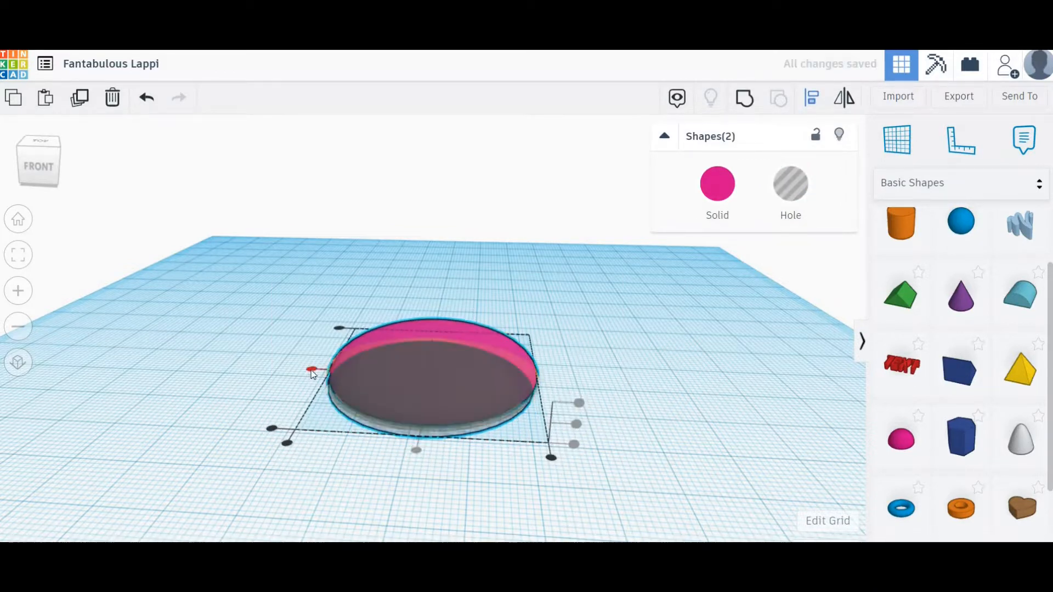
pyautogui.click(416, 451)
# Group the solid half sphere with the centred hole to cut out its inside
pyautogui.moveTo(436, 363); pyautogui.dragTo(289, 282, button='right')
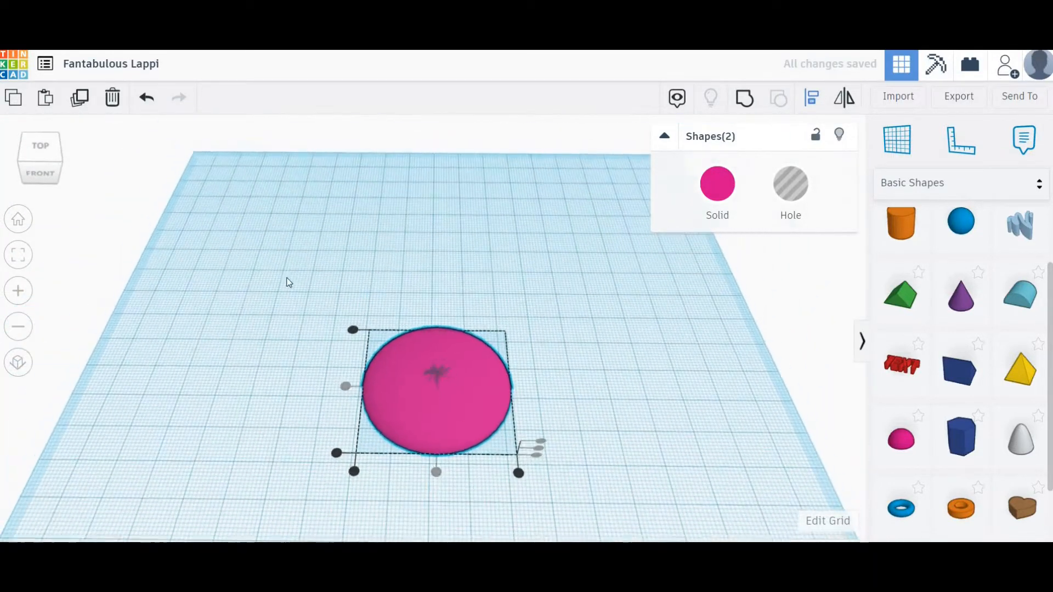
pyautogui.moveTo(289, 281); pyautogui.dragTo(560, 471)
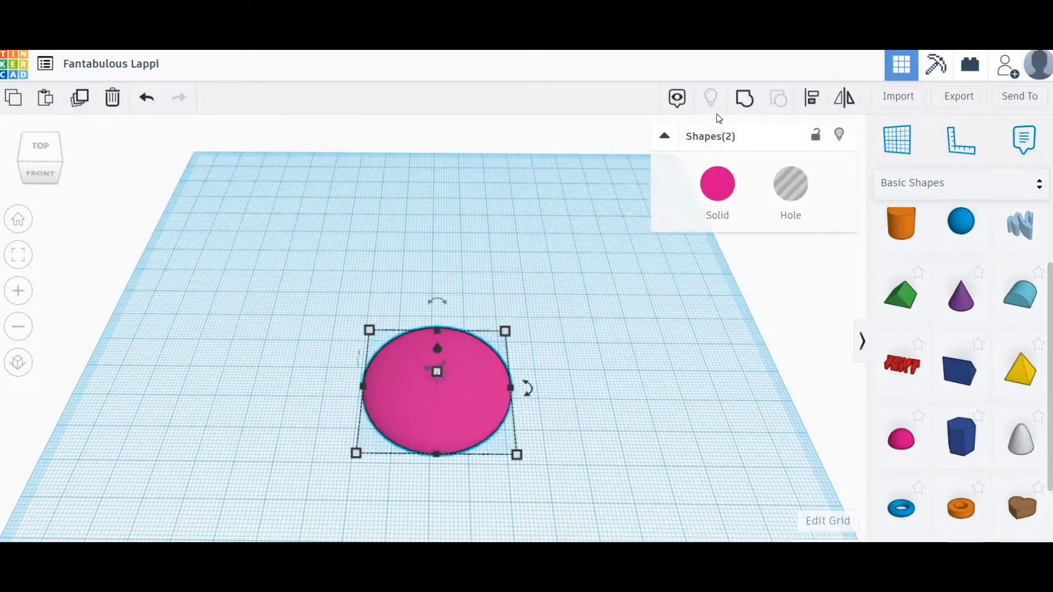
pyautogui.click(743, 101)
pyautogui.click(581, 378)
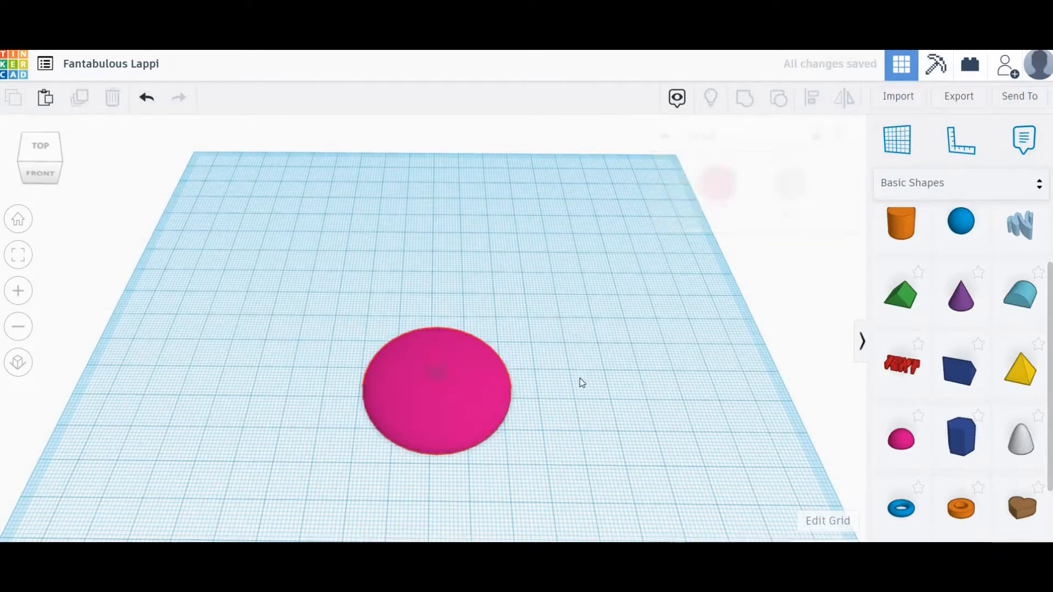
# Rotate the grouped shape 180° so that its hollow side faces up
pyautogui.moveTo(580, 324); pyautogui.dragTo(437, 369, button='right')
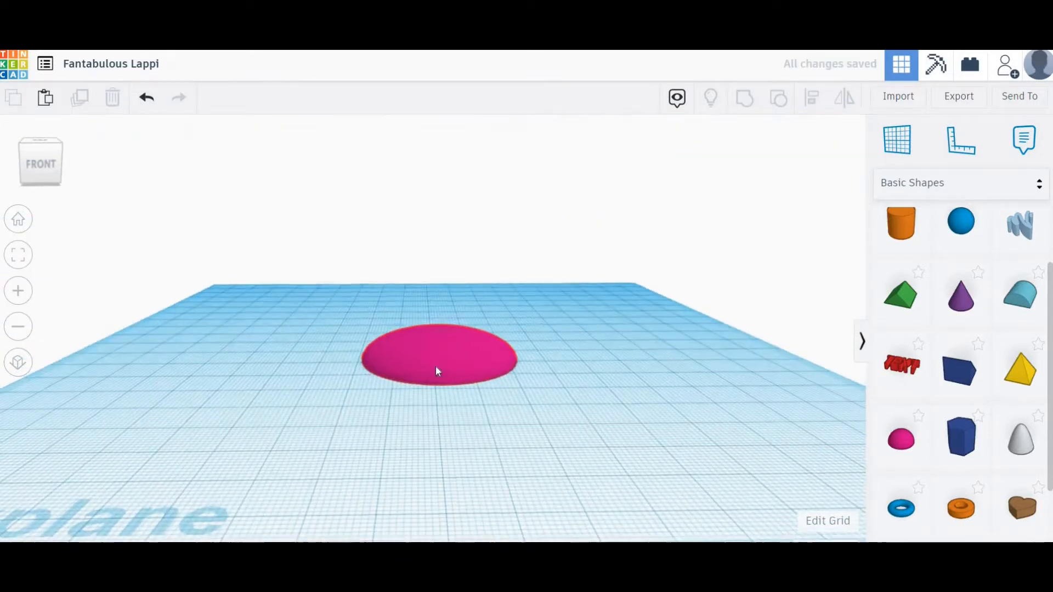
pyautogui.click(437, 371)
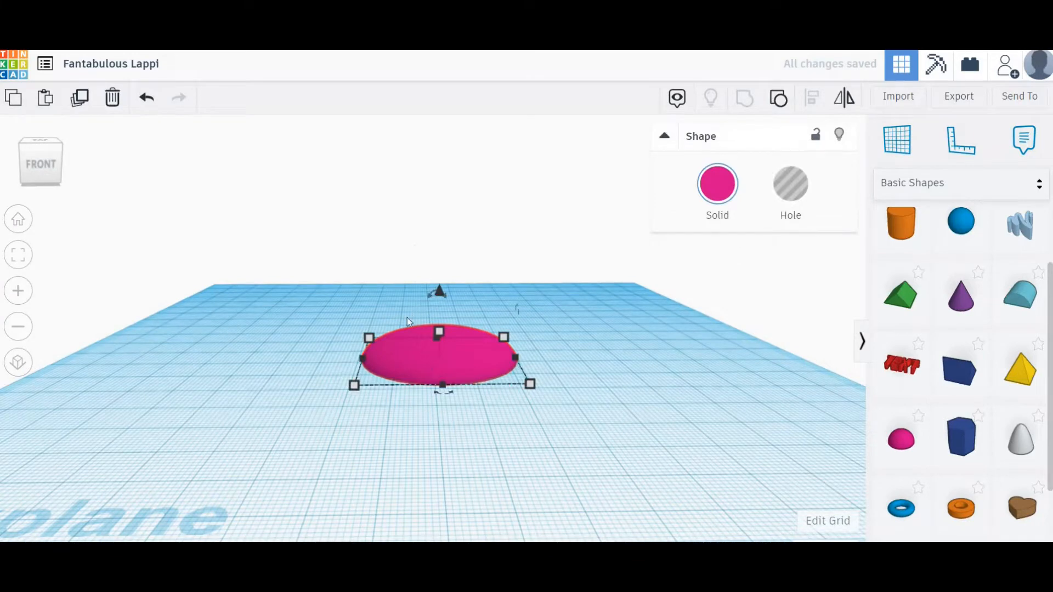
pyautogui.moveTo(431, 298); pyautogui.dragTo(551, 351)
pyautogui.scroll(6, 548, 358)
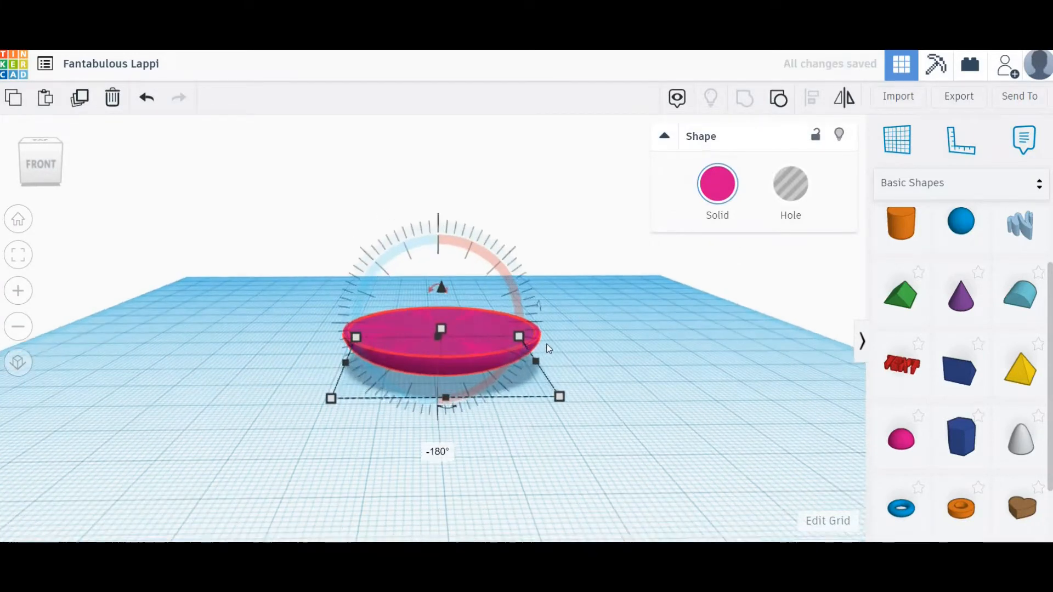
pyautogui.moveTo(255, 392); pyautogui.dragTo(186, 406, button='right')
pyautogui.click(211, 441)
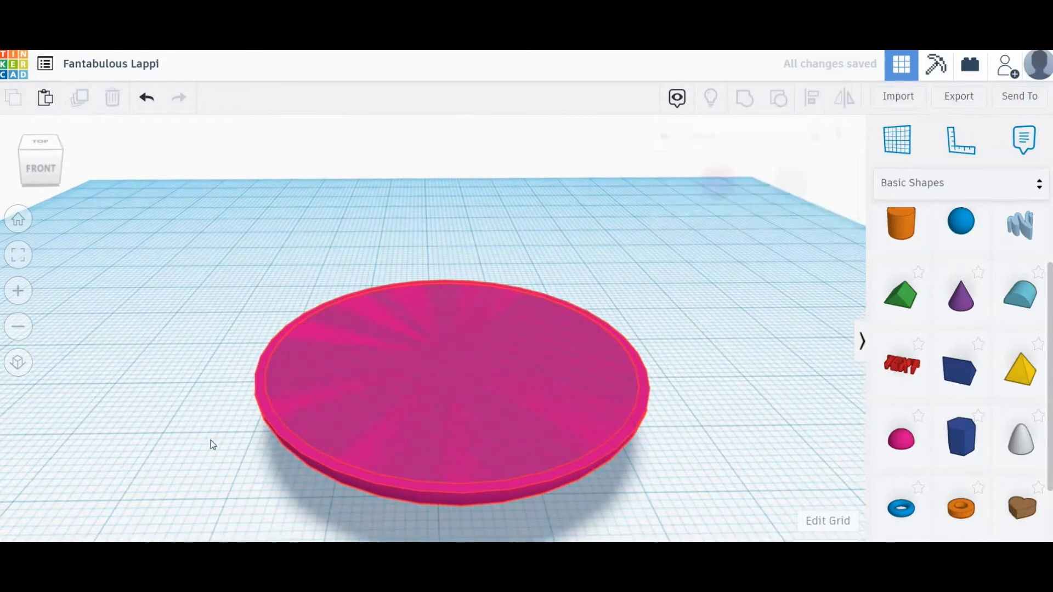
pyautogui.moveTo(211, 441); pyautogui.dragTo(419, 405, button='right')
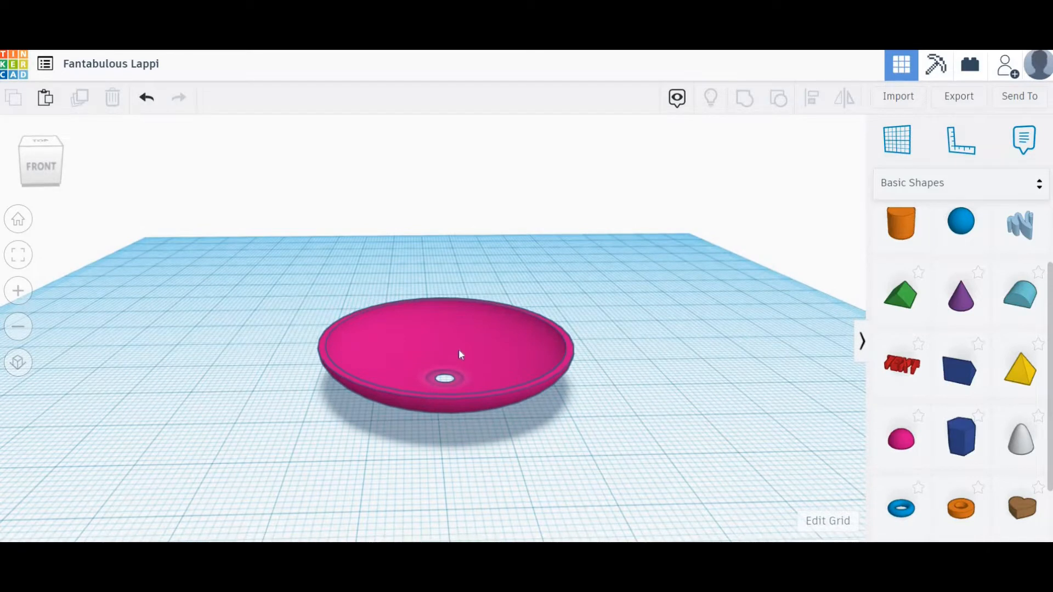
# Ungroup the upturned bowl and raise only the hole half sphere to 1 mm above the workplane
pyautogui.click(502, 354)
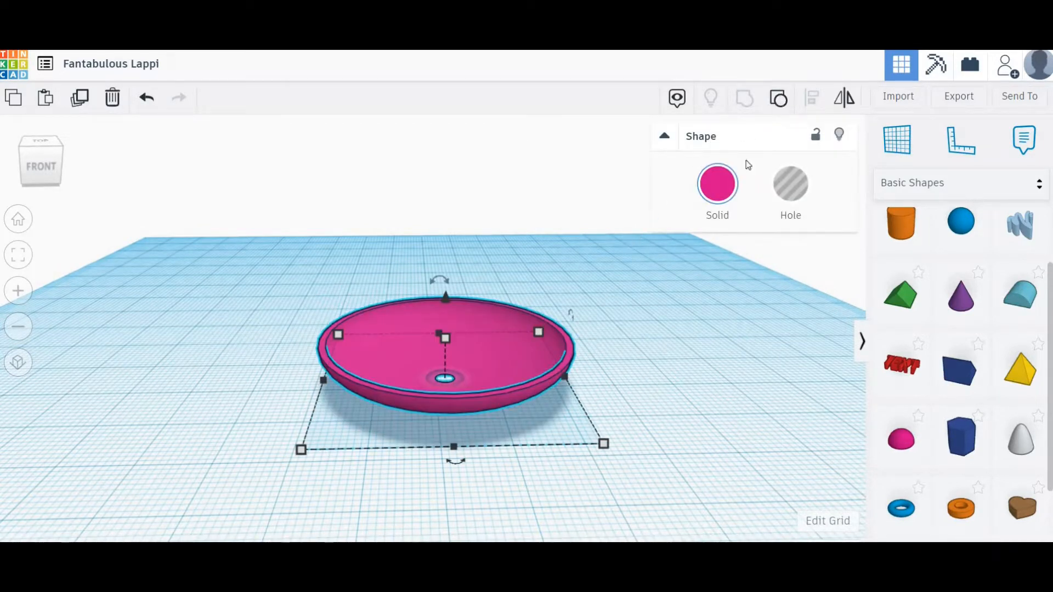
pyautogui.click(779, 98)
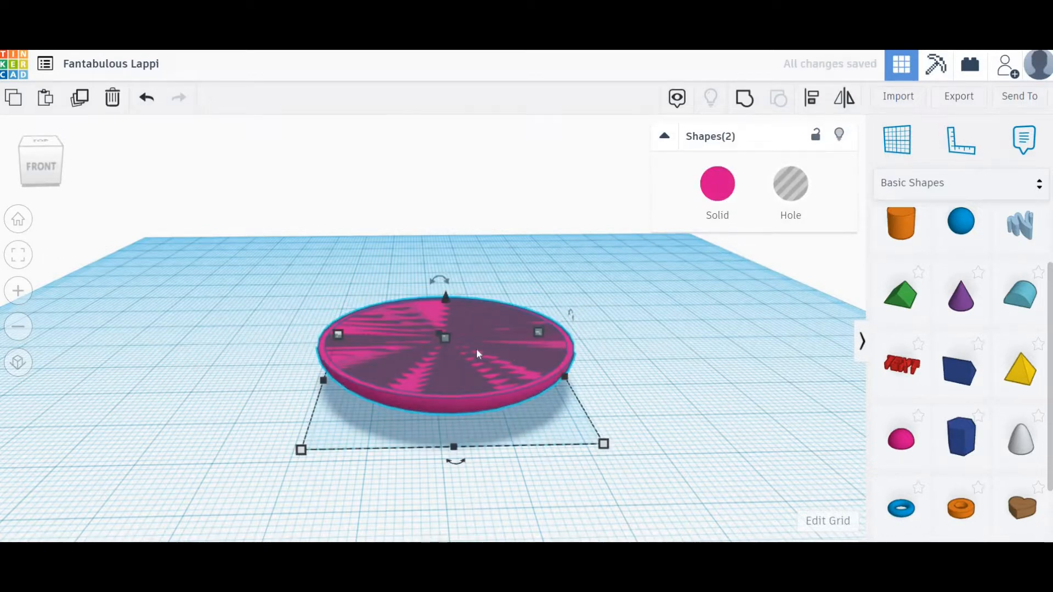
pyautogui.click(467, 332)
pyautogui.moveTo(445, 298)
pyautogui.mouseDown()
pyautogui.moveTo(447, 254)
pyautogui.moveTo(451, 290)
pyautogui.mouseUp()
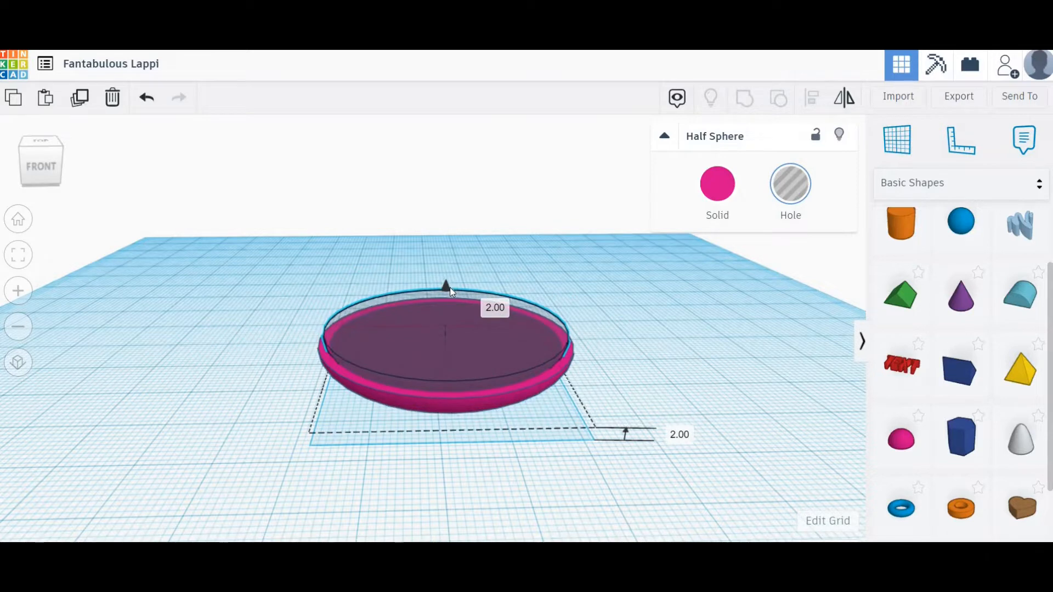
pyautogui.moveTo(483, 331); pyautogui.dragTo(482, 318, button='right')
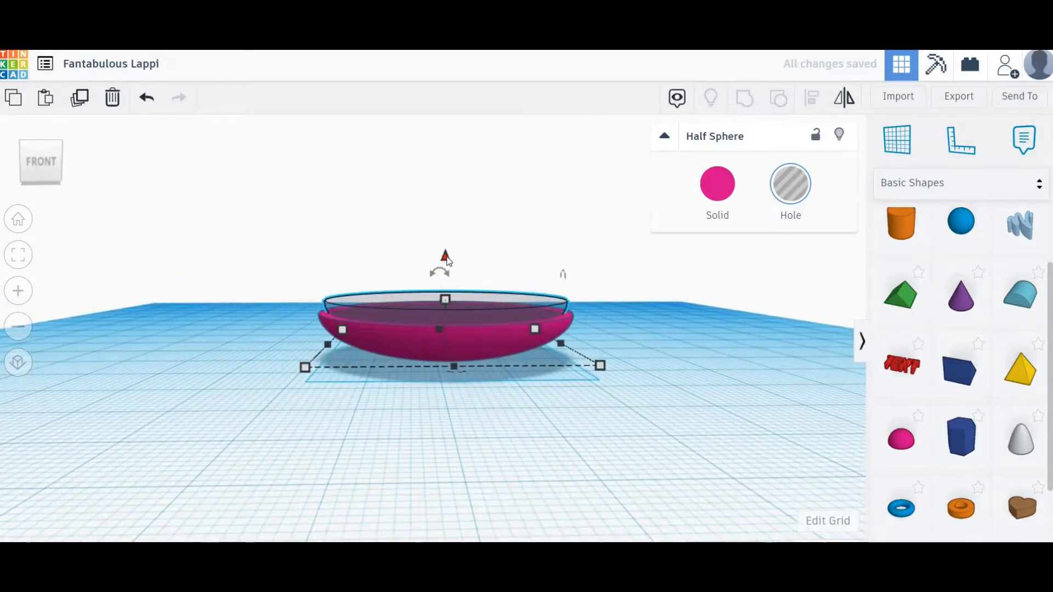
pyautogui.moveTo(447, 256); pyautogui.dragTo(447, 268)
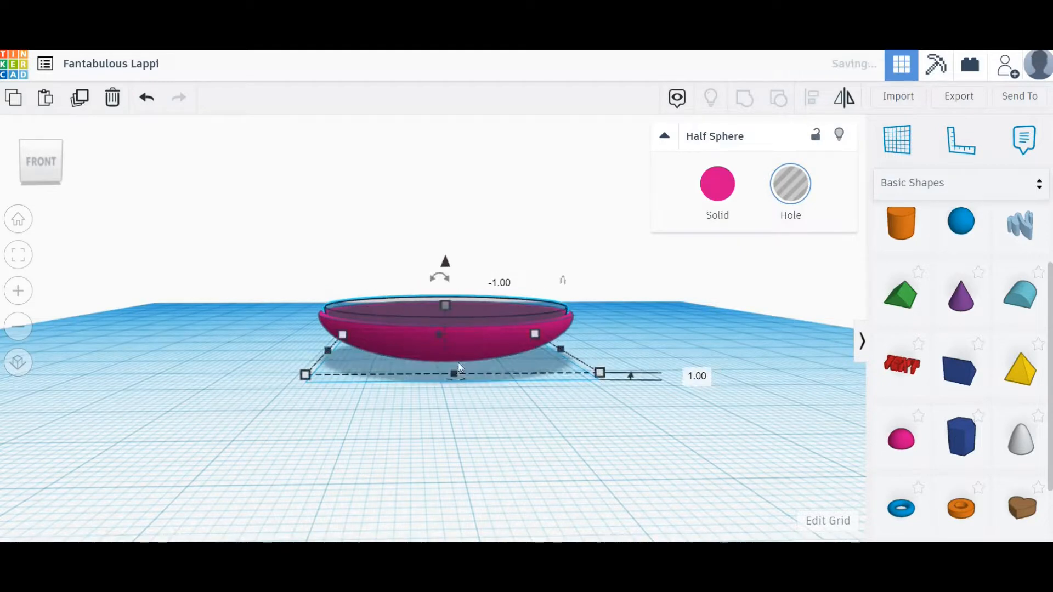
# Regroup the solid with the raised hole half sphere to form a bowl with a closed bottom
pyautogui.moveTo(458, 365); pyautogui.dragTo(459, 409, button='right')
pyautogui.moveTo(278, 260); pyautogui.dragTo(611, 498)
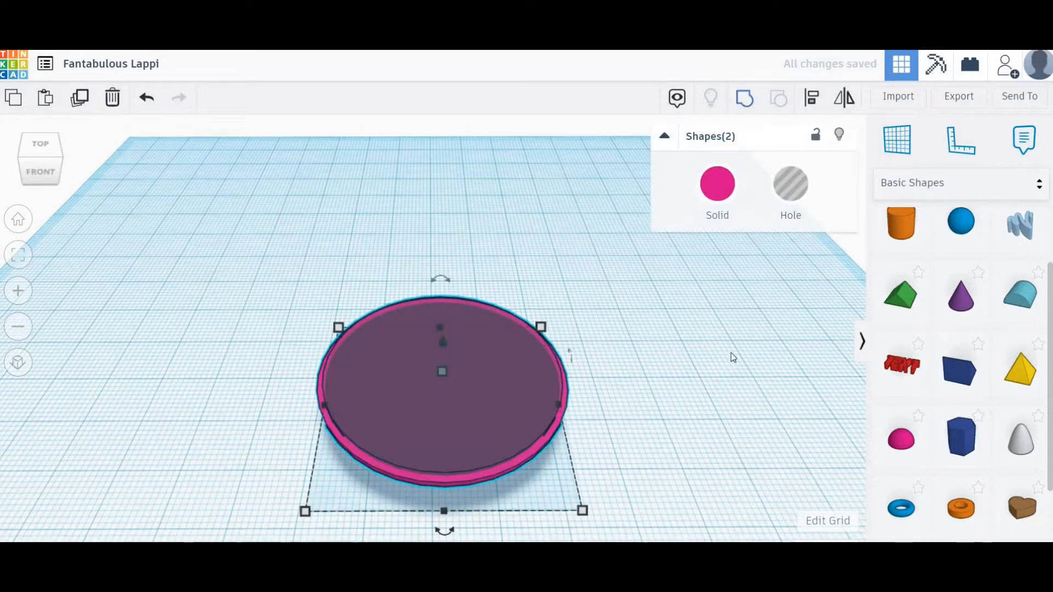
pyautogui.hotkey('ctrl', 'g')
pyautogui.click(652, 371)
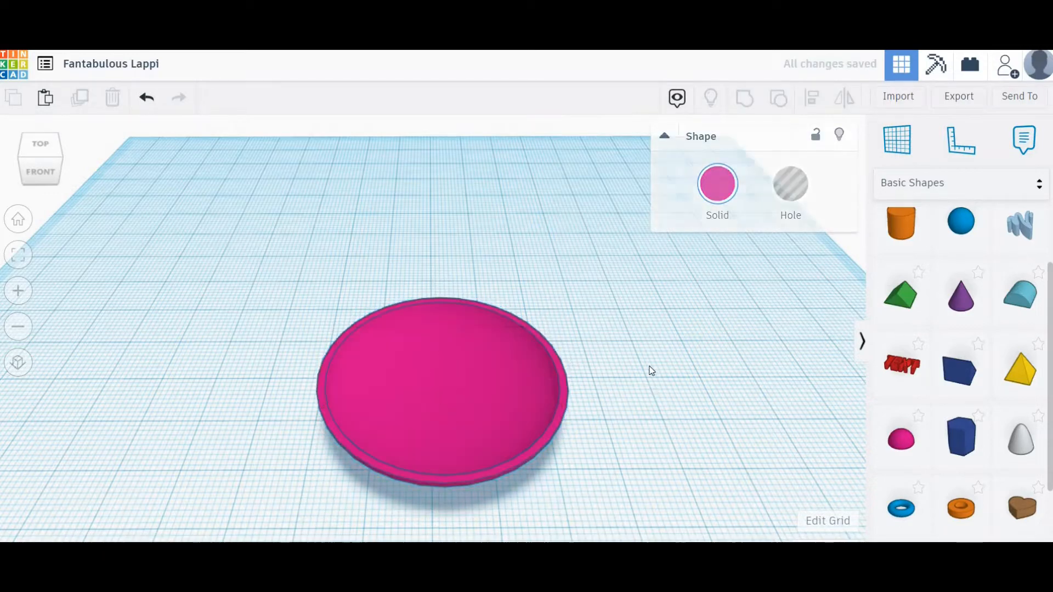
# Add a solid box to the workplane beside the bowl and set its width to 5 mm
pyautogui.moveTo(397, 420); pyautogui.dragTo(398, 374, button='right')
pyautogui.moveTo(444, 307); pyautogui.dragTo(393, 367, button='right')
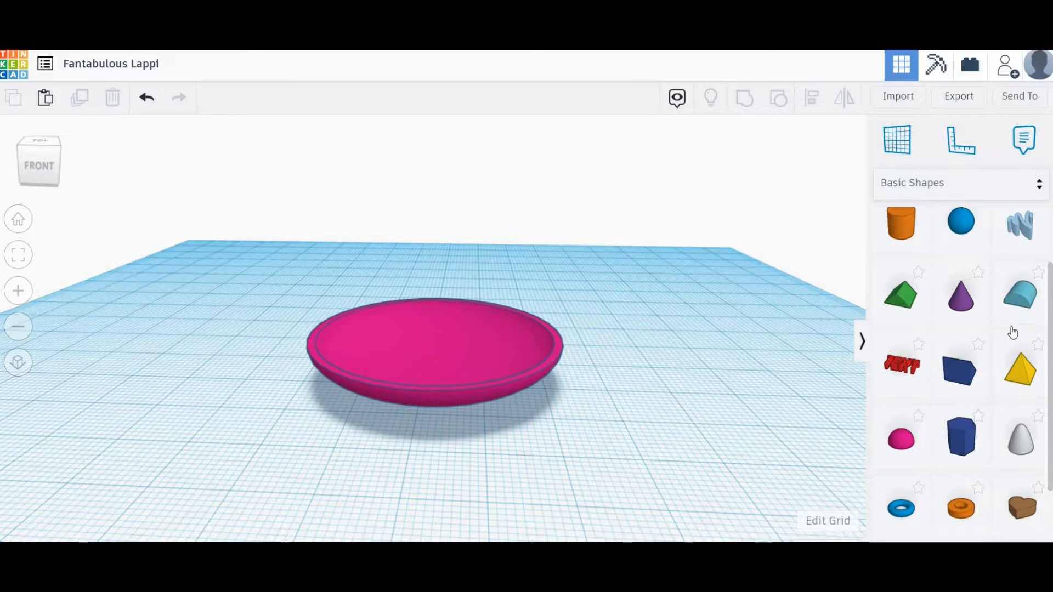
pyautogui.scroll(-2, 927, 369)
pyautogui.scroll(4, 939, 371)
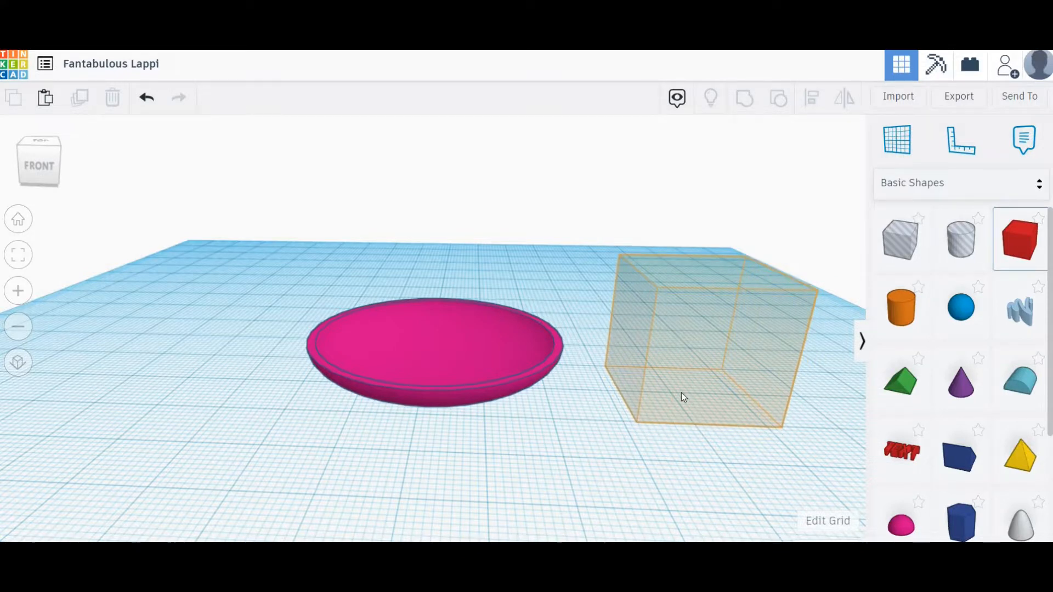
pyautogui.click(684, 397)
pyautogui.click(635, 426)
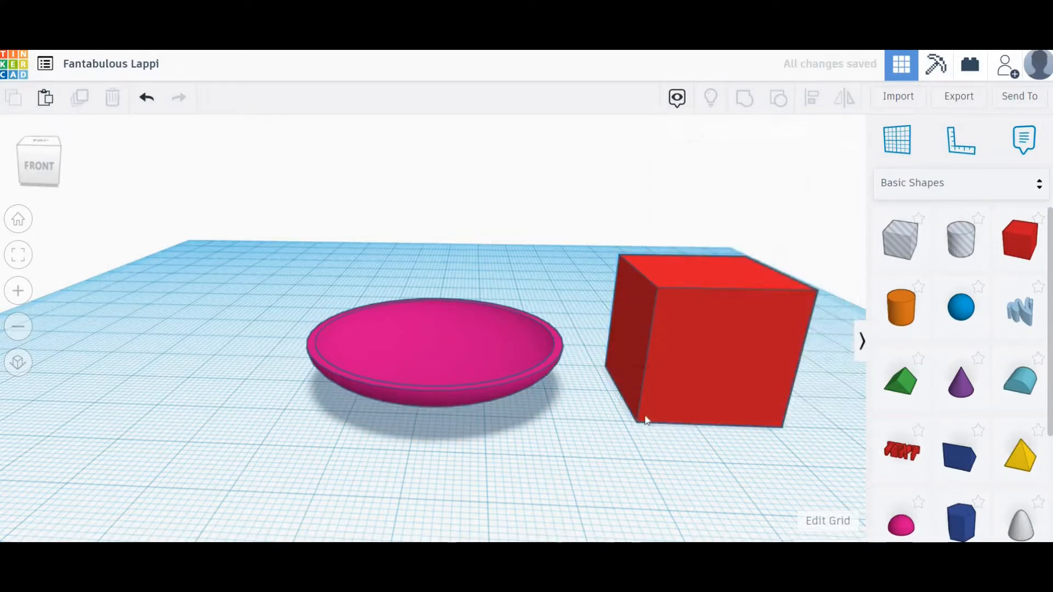
pyautogui.click(641, 422)
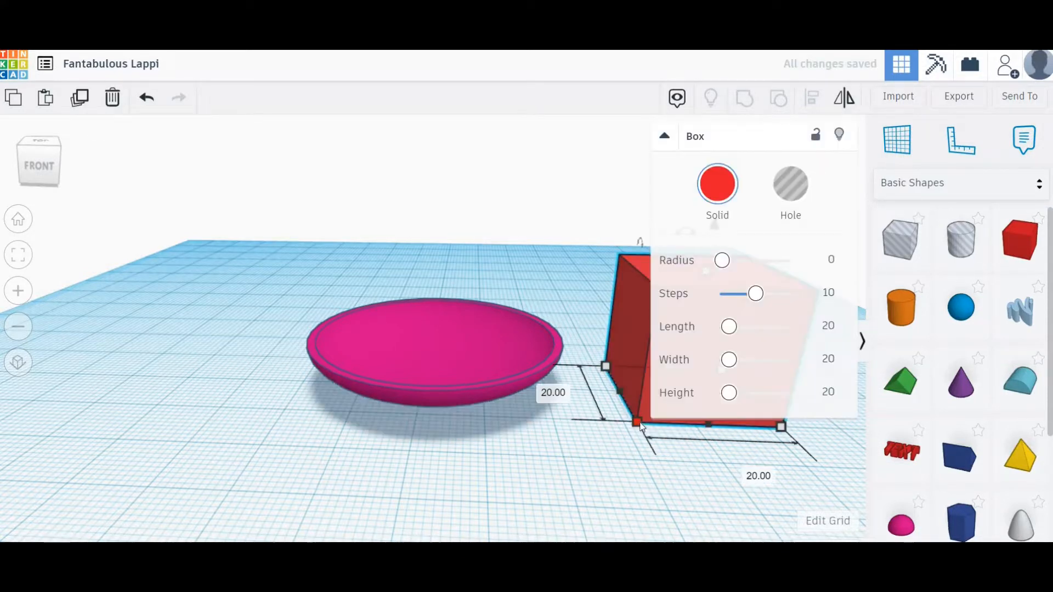
pyautogui.click(743, 469)
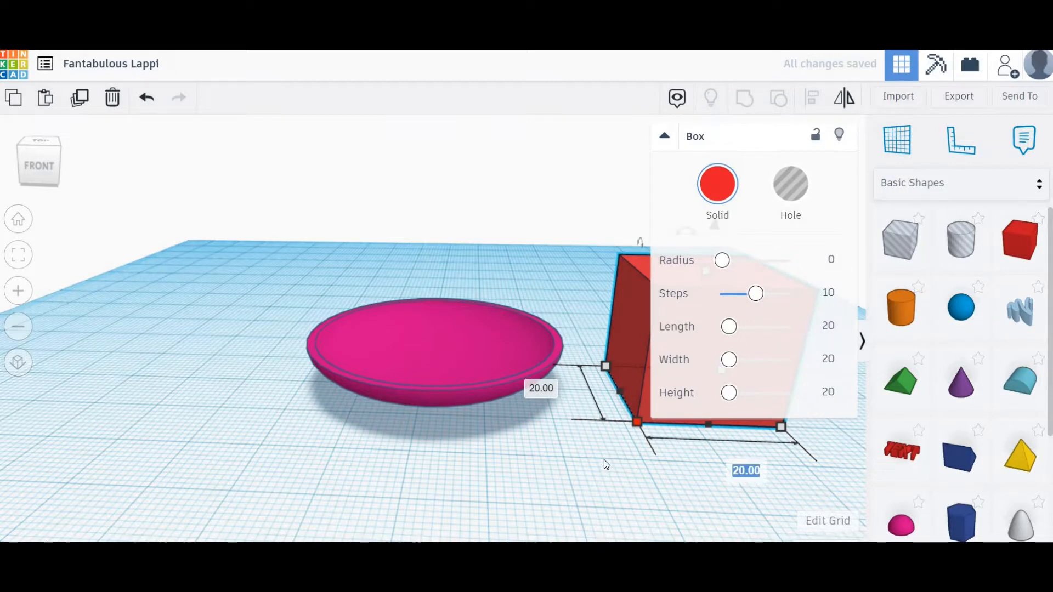
pyautogui.write('5')
pyautogui.press('Return')
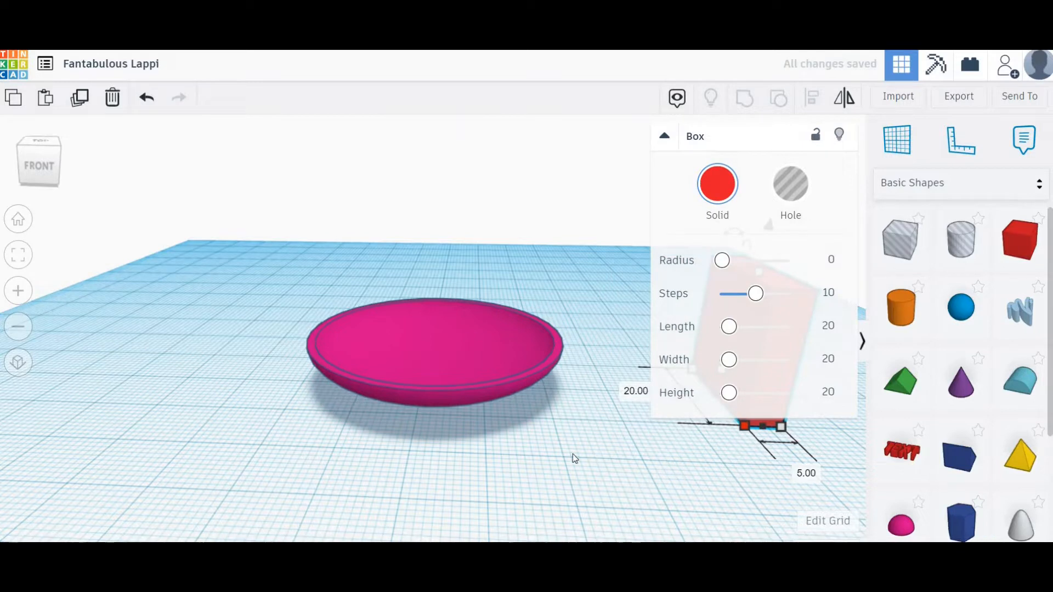
# Move the box to the other side of the bowl and set its height to 4.7 mm
pyautogui.moveTo(566, 454); pyautogui.dragTo(200, 276)
pyautogui.moveTo(202, 273)
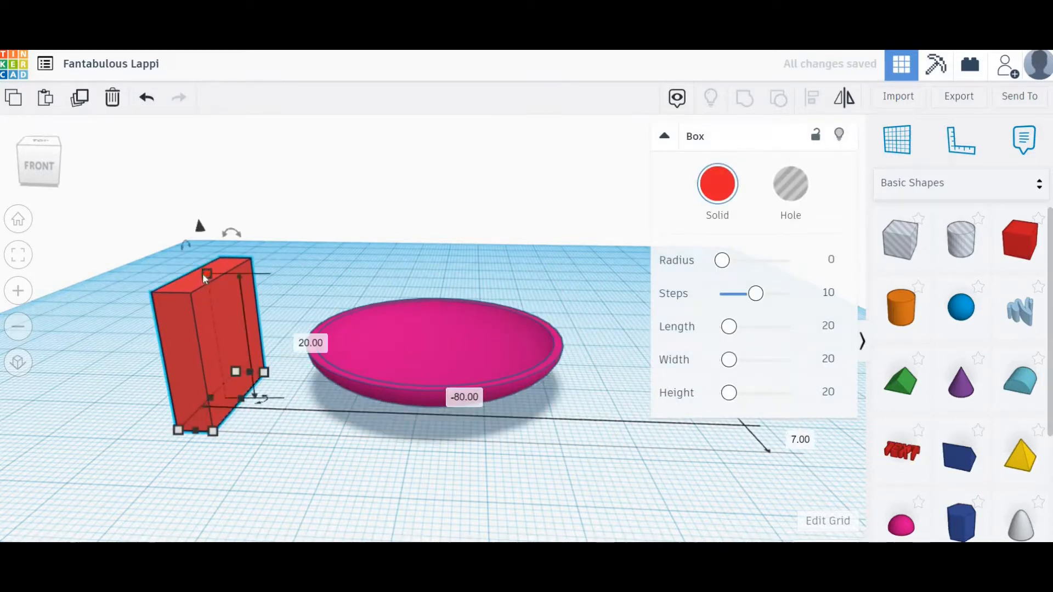
pyautogui.click(299, 333)
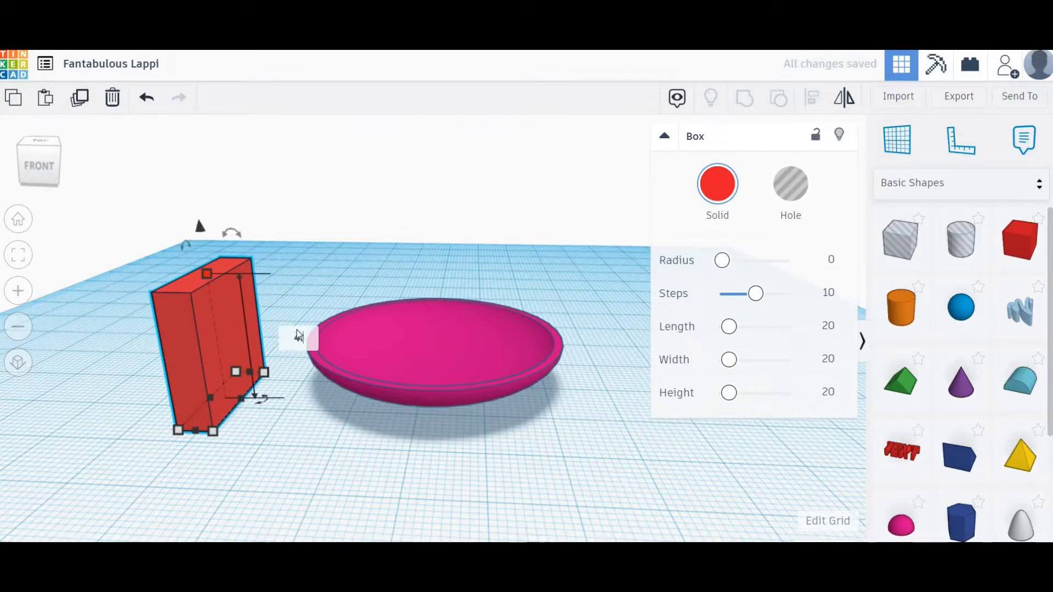
pyautogui.write('4.7')
pyautogui.press('Return')
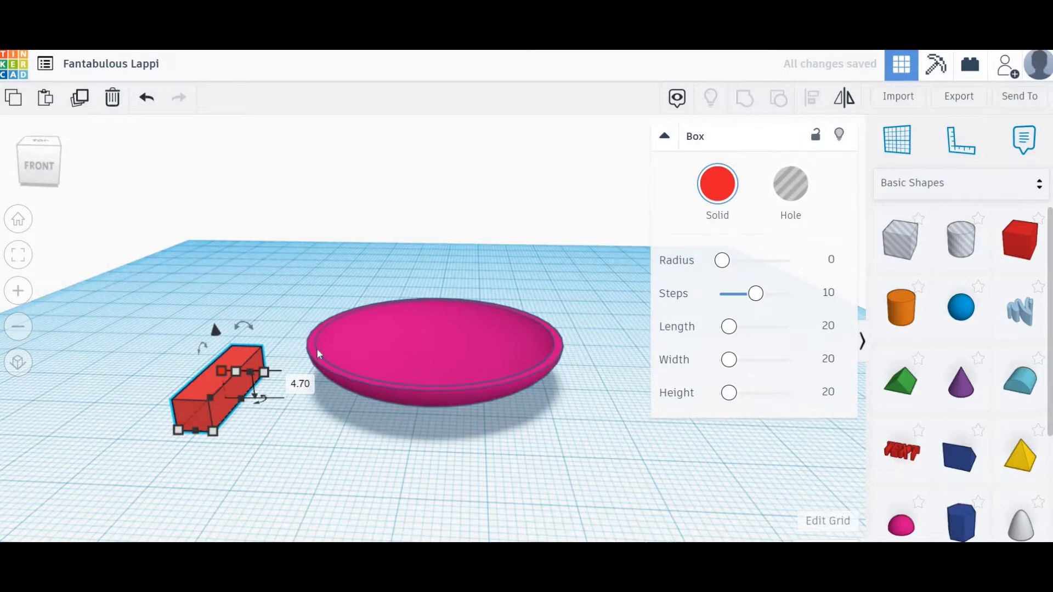
# Shorten the box's 20 mm length until only a thin upright plate remains
pyautogui.moveTo(277, 460); pyautogui.dragTo(303, 453, button='right')
pyautogui.moveTo(291, 396)
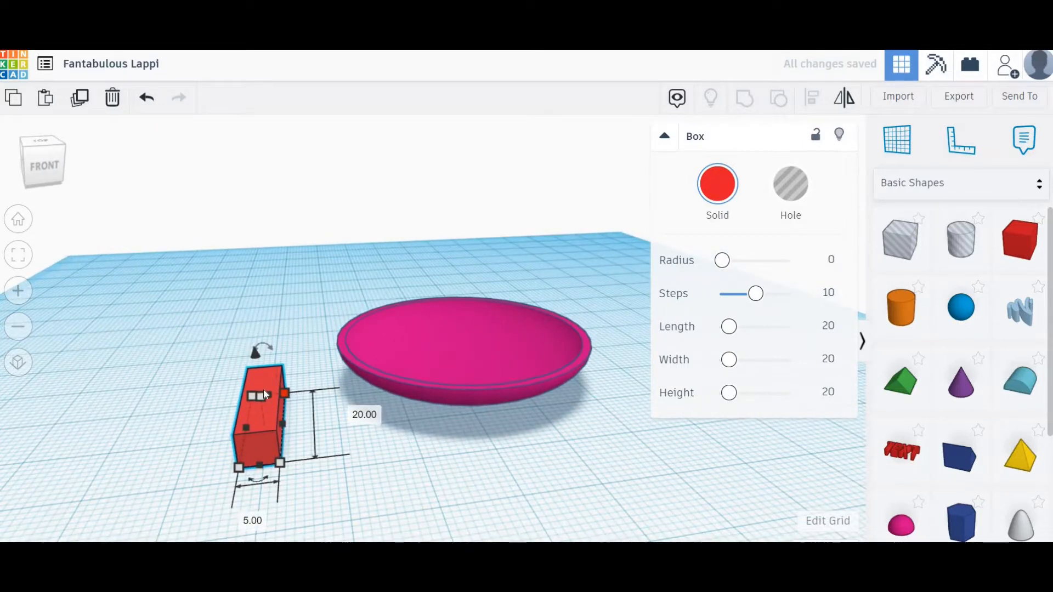
pyautogui.moveTo(298, 413); pyautogui.dragTo(380, 415, button='right')
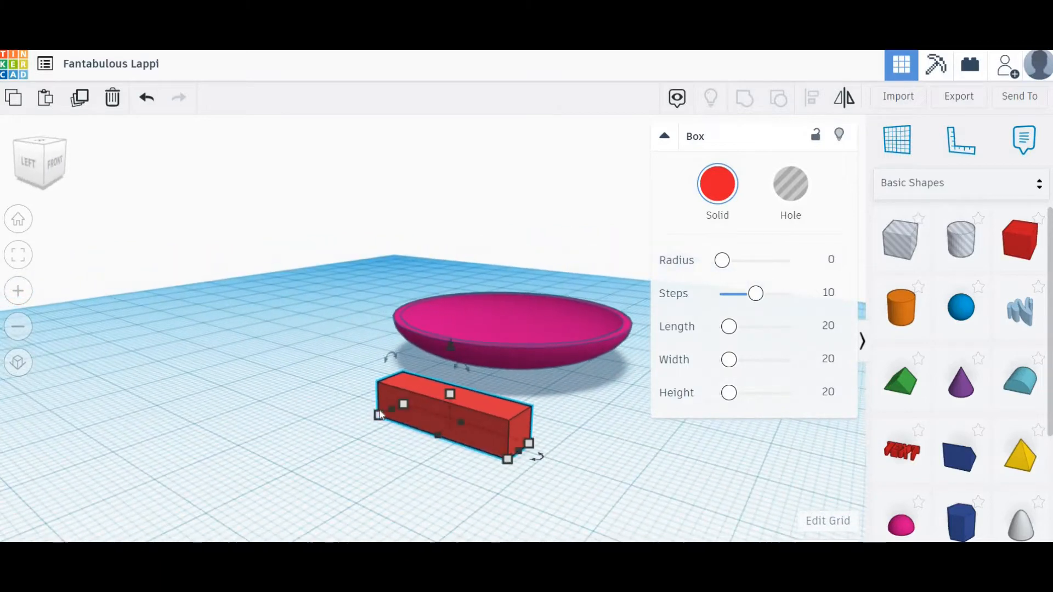
pyautogui.moveTo(380, 416)
pyautogui.moveTo(405, 415); pyautogui.dragTo(500, 456)
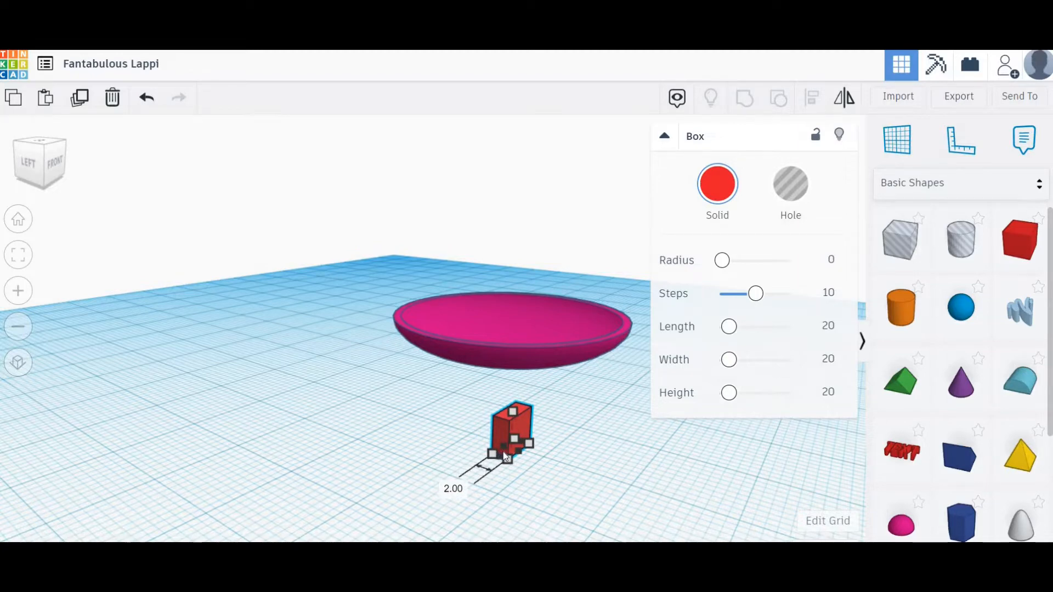
pyautogui.moveTo(504, 456); pyautogui.dragTo(509, 459)
pyautogui.click(335, 458)
pyautogui.moveTo(334, 458); pyautogui.dragTo(382, 450, button='right')
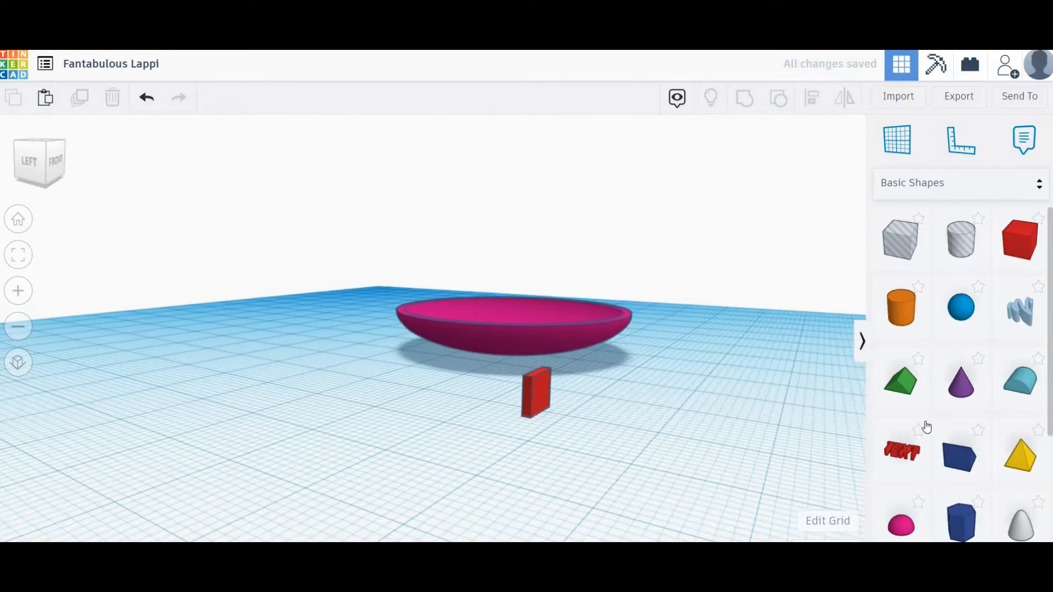
# Place a solid wedge near the thin plate and rotate it 180° about its vertical axis
pyautogui.click(966, 451)
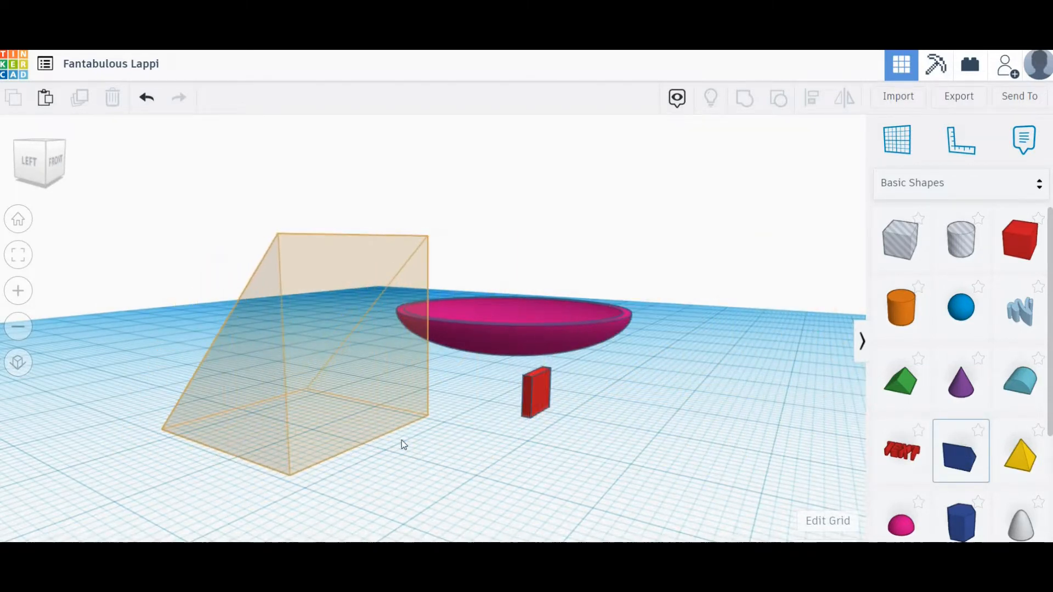
pyautogui.click(403, 444)
pyautogui.moveTo(404, 443); pyautogui.dragTo(372, 460, button='right')
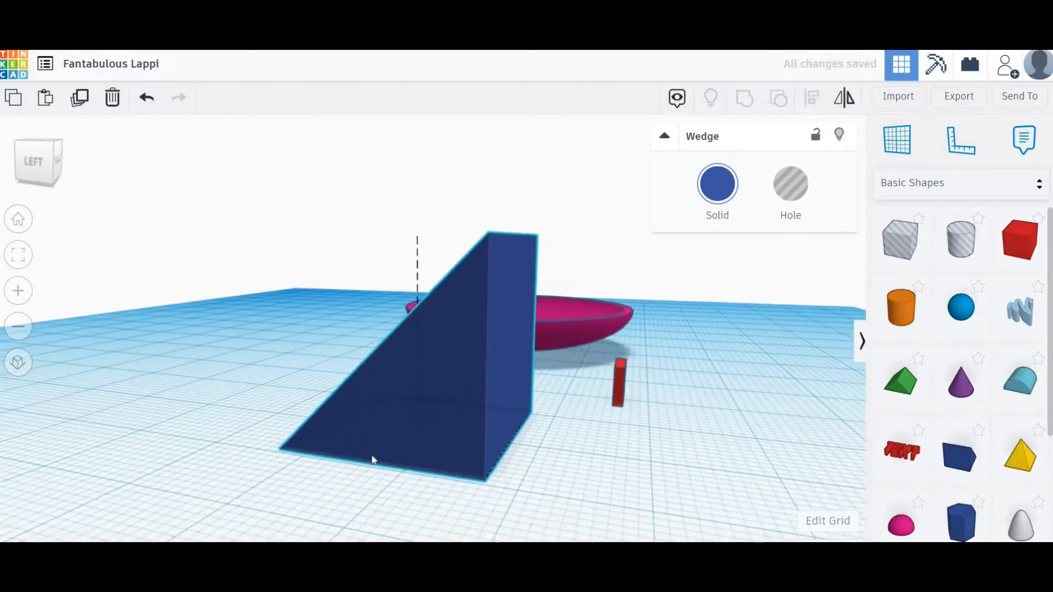
pyautogui.moveTo(530, 447); pyautogui.dragTo(308, 422)
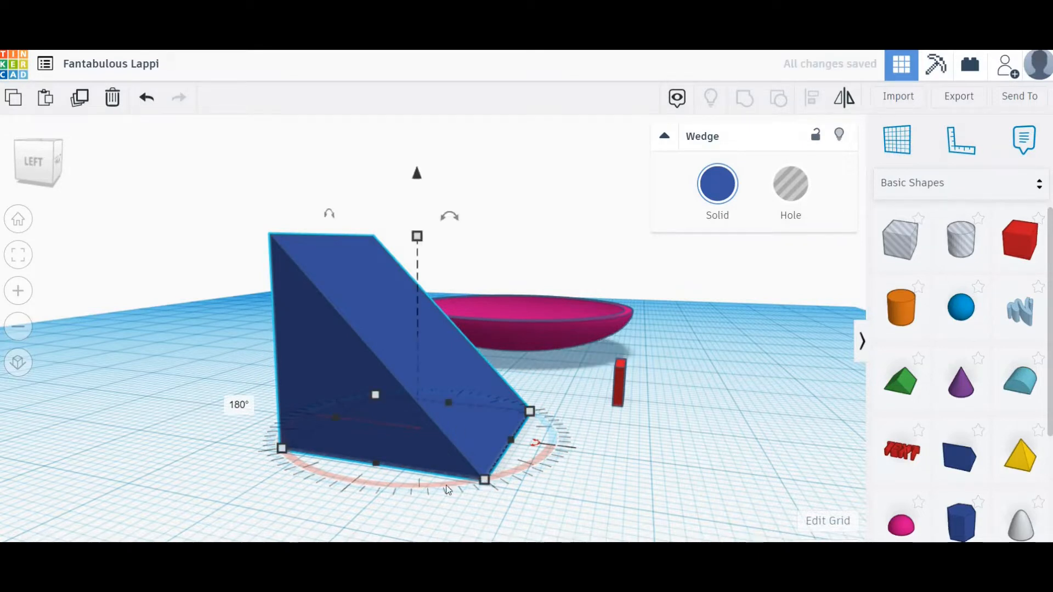
# Resize the wedge to 5 mm wide and 3 mm high, and move it up against the thin plate
pyautogui.moveTo(377, 465); pyautogui.dragTo(409, 418)
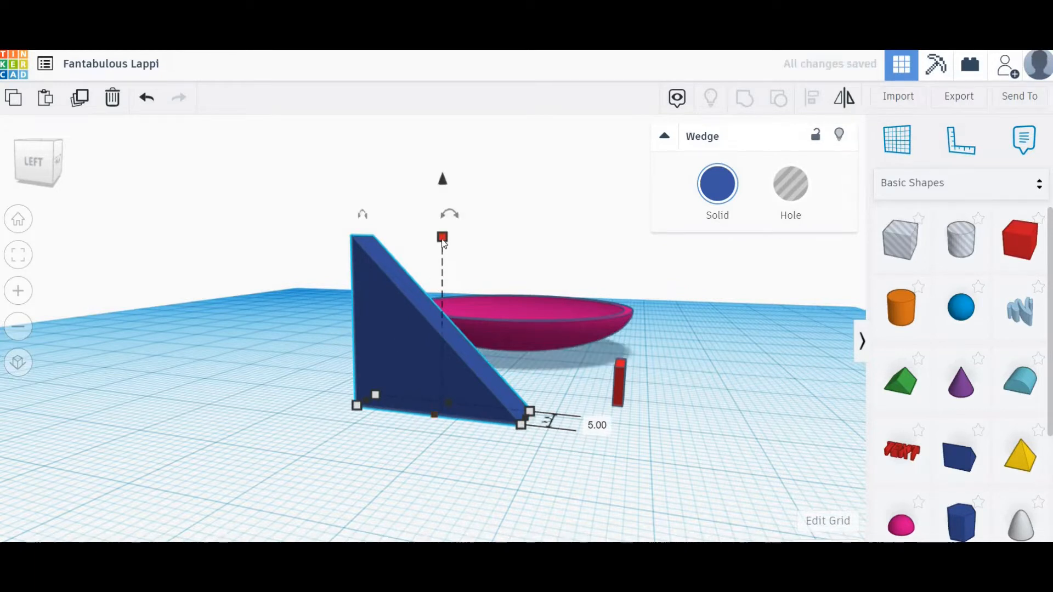
pyautogui.moveTo(443, 241); pyautogui.dragTo(478, 390)
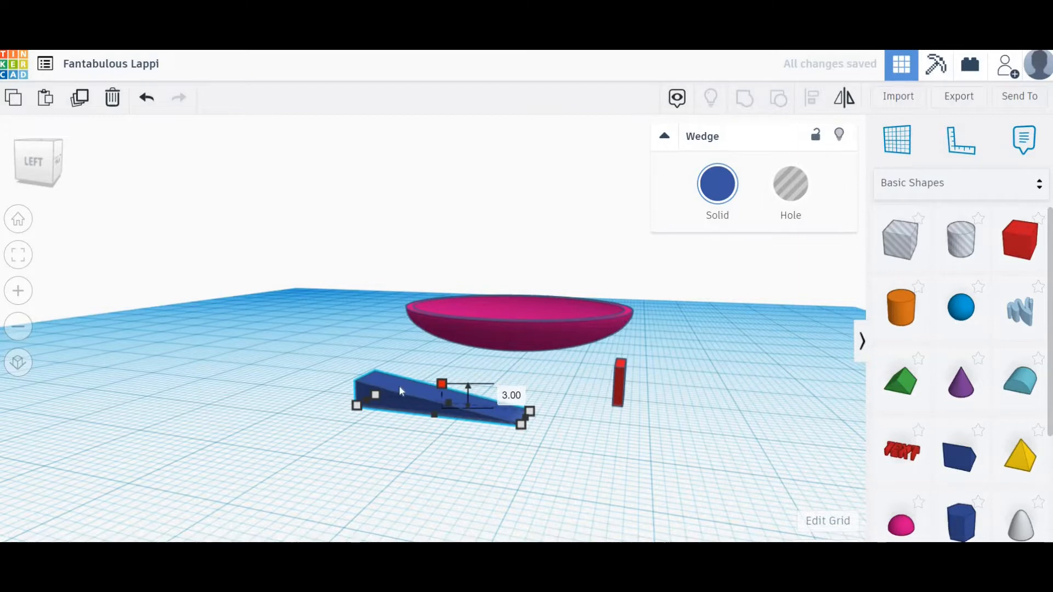
pyautogui.moveTo(400, 391); pyautogui.dragTo(660, 387)
# Select the thin plate together with the wedge and align them centrally across their width
pyautogui.moveTo(516, 461); pyautogui.dragTo(362, 455, button='right')
pyautogui.moveTo(283, 395); pyautogui.dragTo(400, 515)
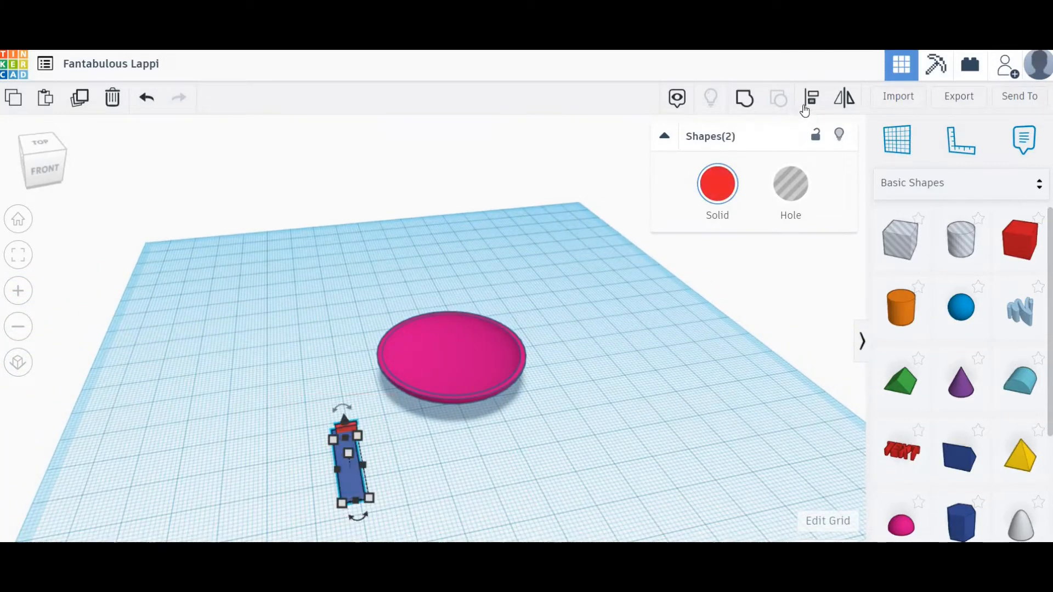
pyautogui.press('l')
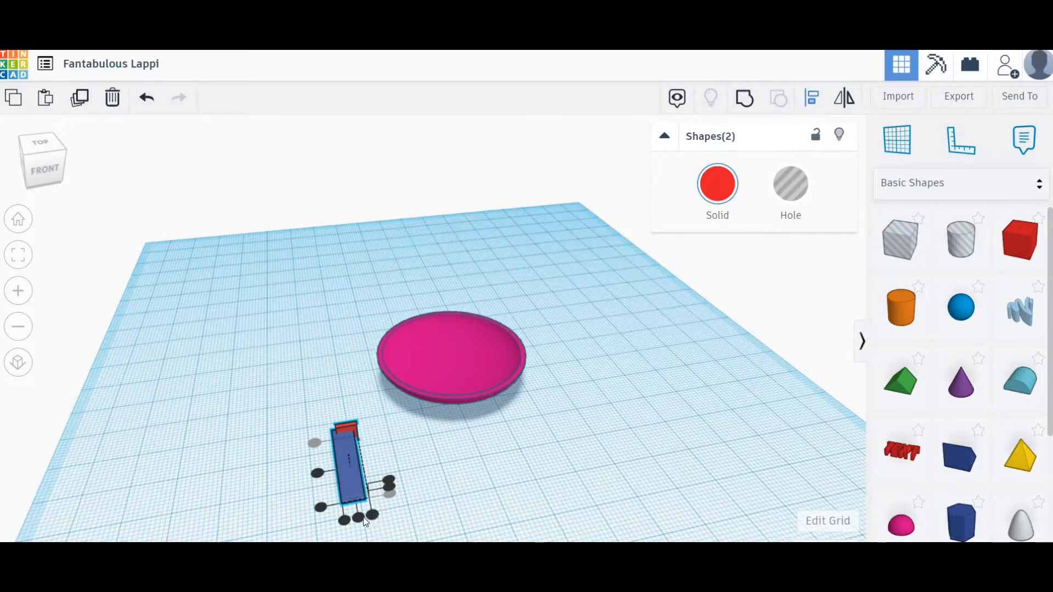
pyautogui.click(324, 476)
pyautogui.moveTo(324, 477); pyautogui.dragTo(293, 427, button='right')
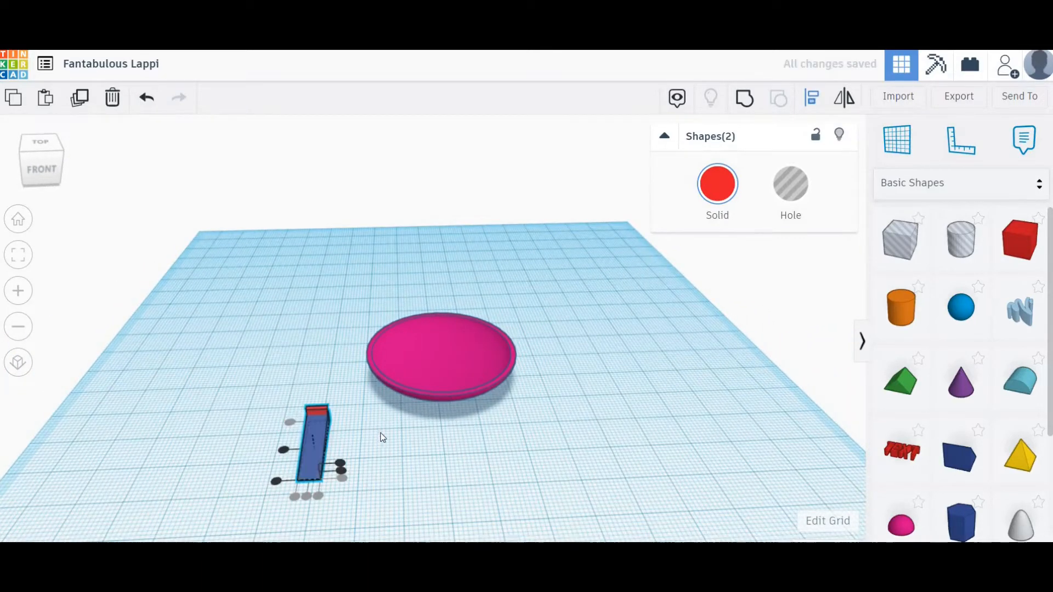
# Increase only the wedge's height to about 4 mm
pyautogui.moveTo(380, 435); pyautogui.dragTo(449, 464, button='right')
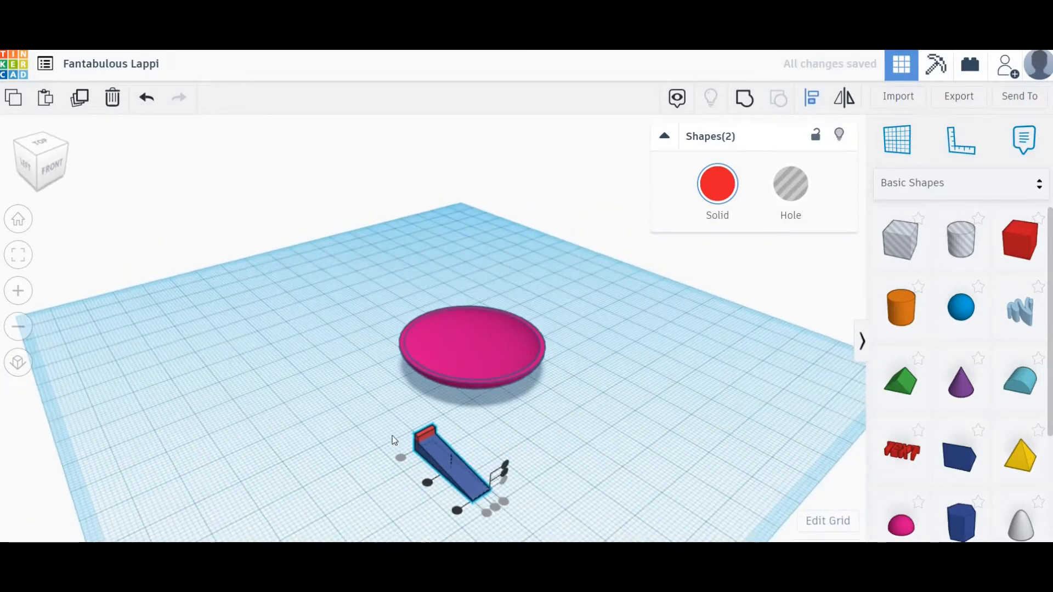
pyautogui.scroll(3, 348, 393)
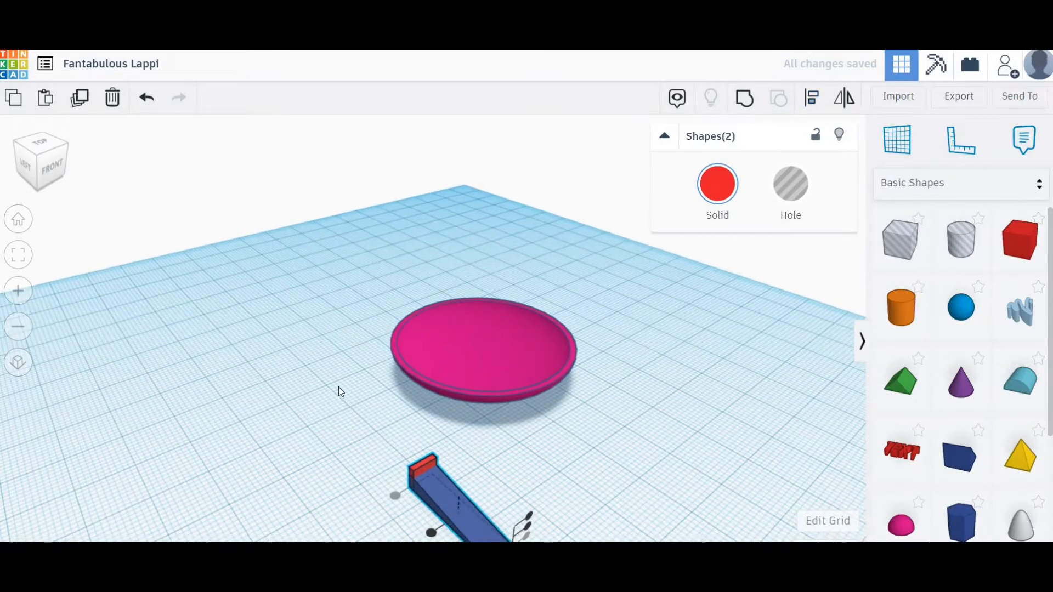
pyautogui.moveTo(338, 387); pyautogui.dragTo(341, 377, button='right')
pyautogui.scroll(4, 481, 418)
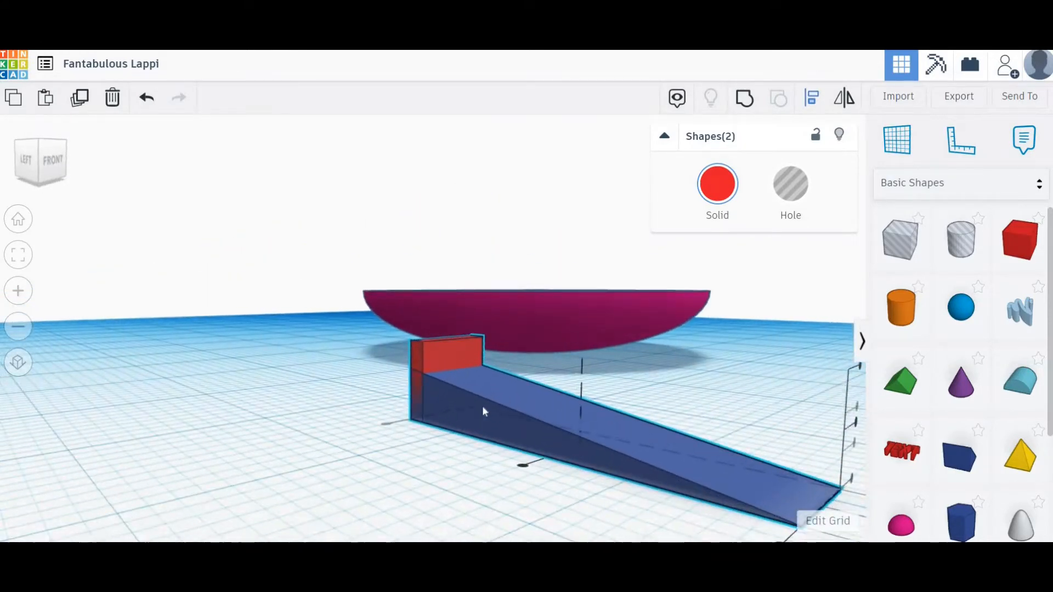
pyautogui.click(564, 422)
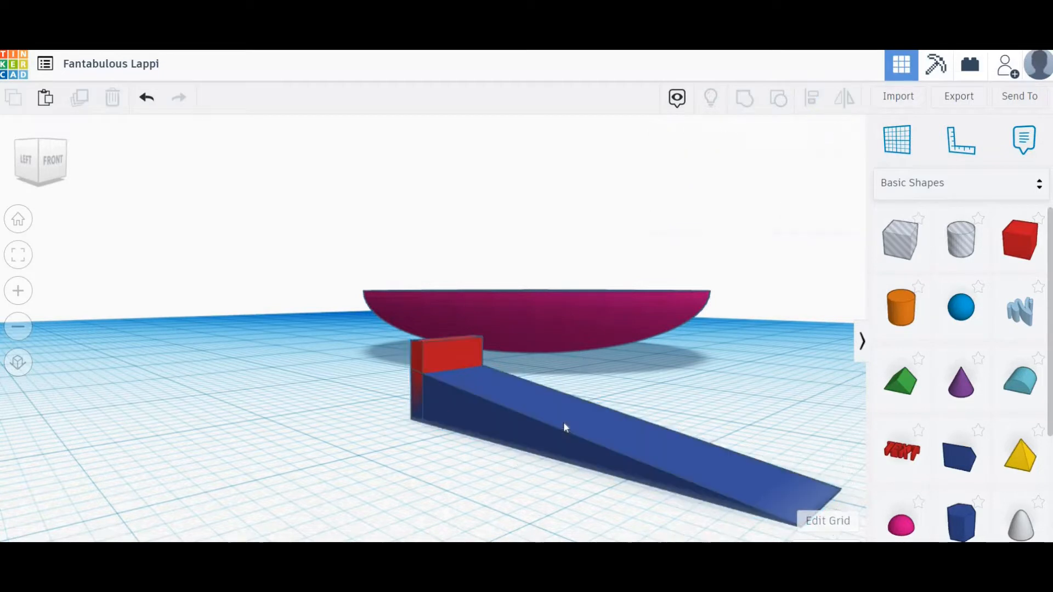
pyautogui.moveTo(581, 383); pyautogui.dragTo(582, 363)
pyautogui.click(513, 399)
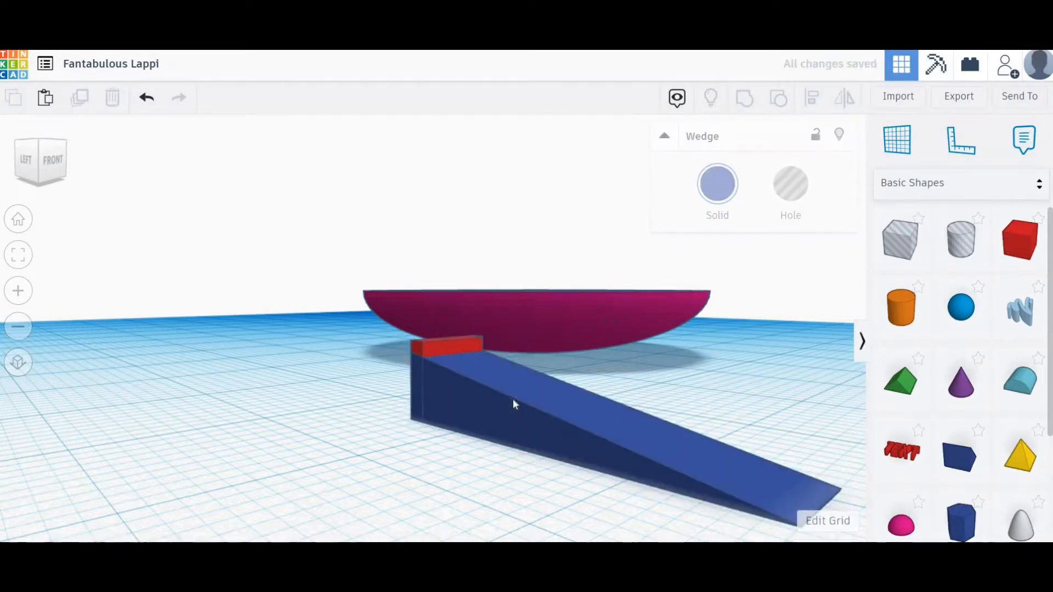
# Shorten the wedge's length to 3 mm and raise it to 3 mm above the workplane
pyautogui.click(575, 399)
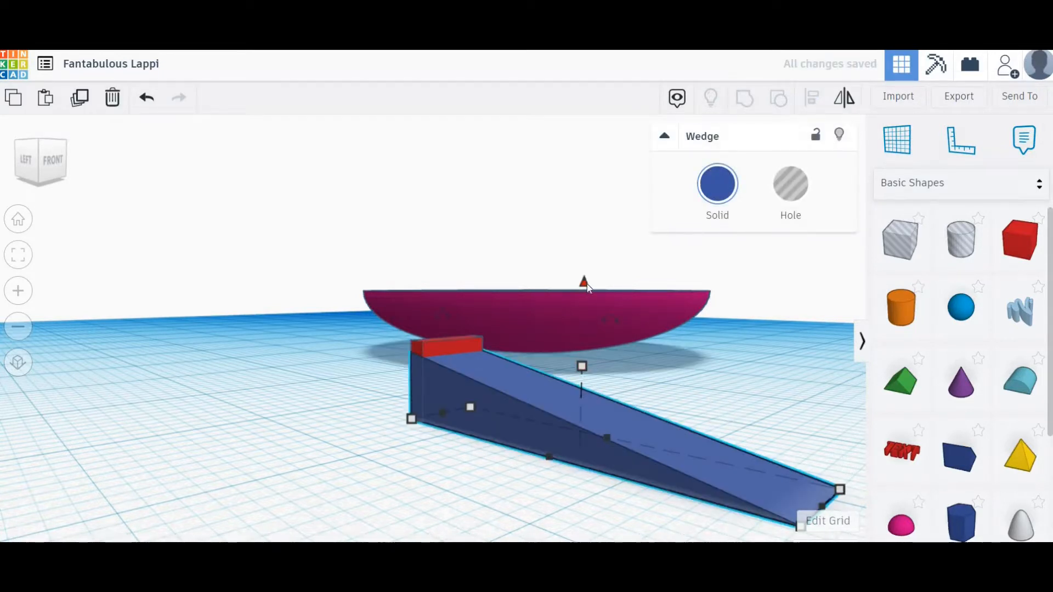
pyautogui.moveTo(585, 285); pyautogui.dragTo(584, 258)
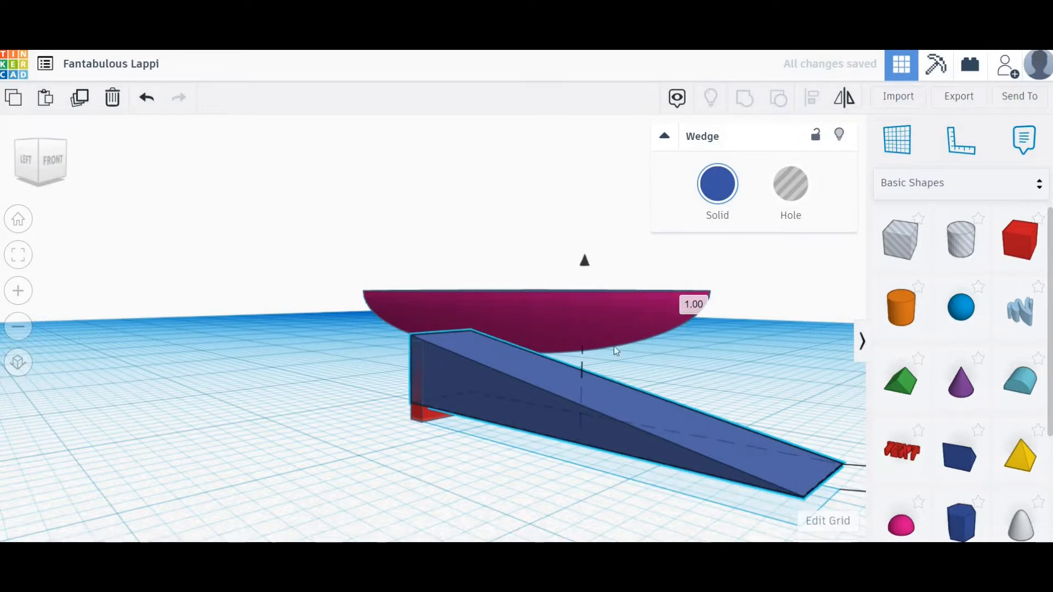
pyautogui.moveTo(827, 482); pyautogui.dragTo(403, 421)
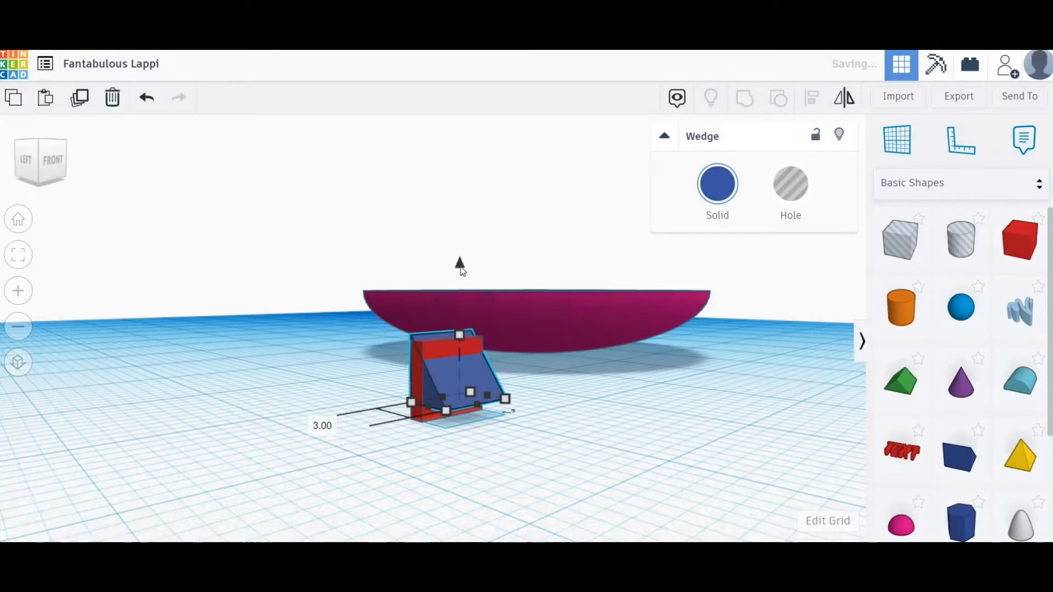
pyautogui.moveTo(461, 269); pyautogui.dragTo(465, 243)
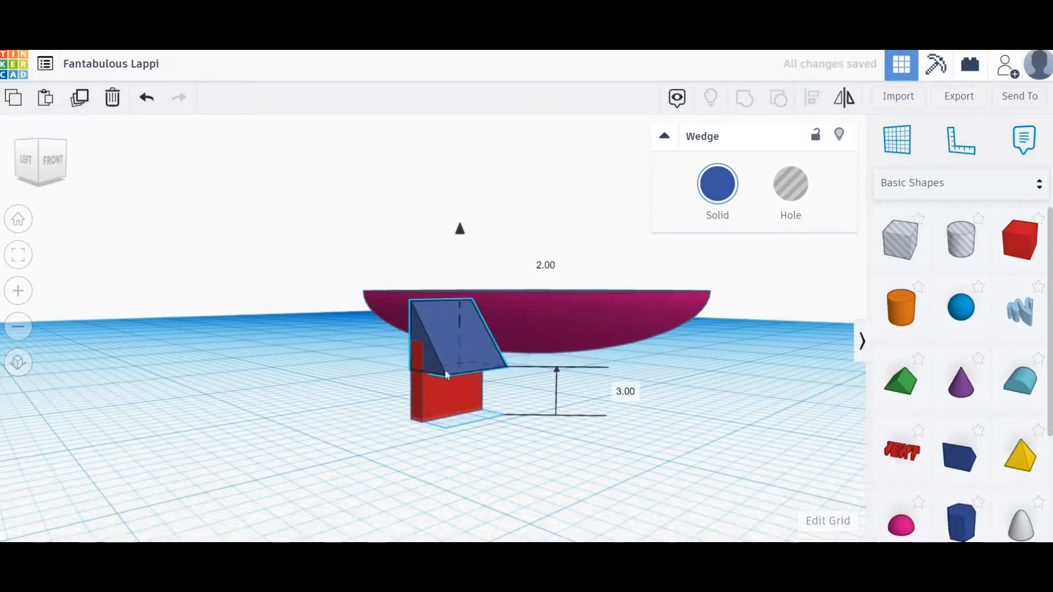
# Reduce the raised wedge's length to 2 mm and check its height
pyautogui.moveTo(495, 448); pyautogui.dragTo(481, 445, button='right')
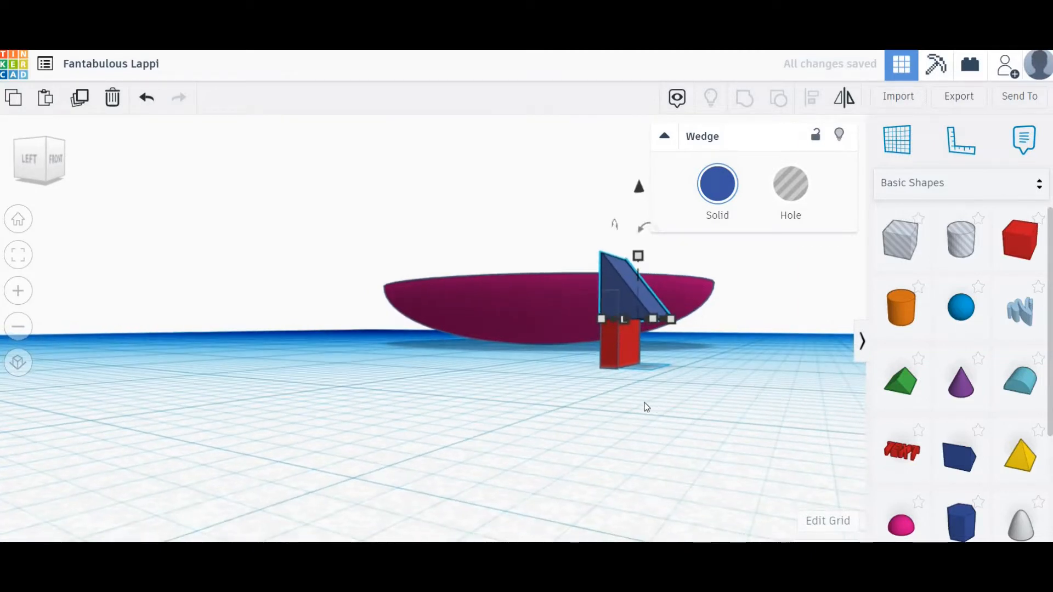
pyautogui.scroll(4, 586, 410)
pyautogui.moveTo(585, 410); pyautogui.dragTo(384, 456, button='right')
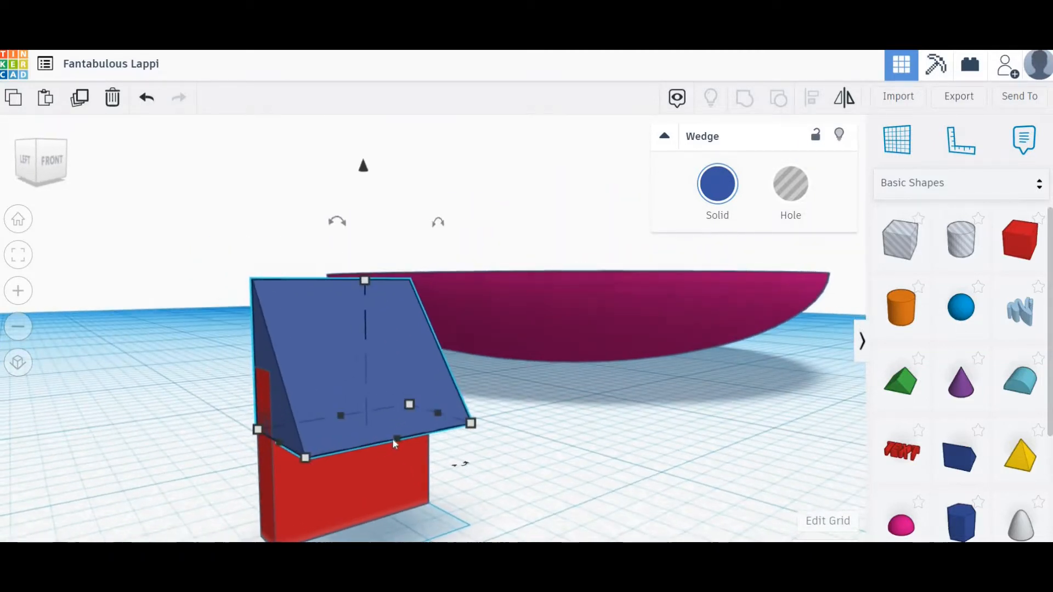
pyautogui.moveTo(386, 439)
pyautogui.moveTo(385, 435); pyautogui.dragTo(373, 431)
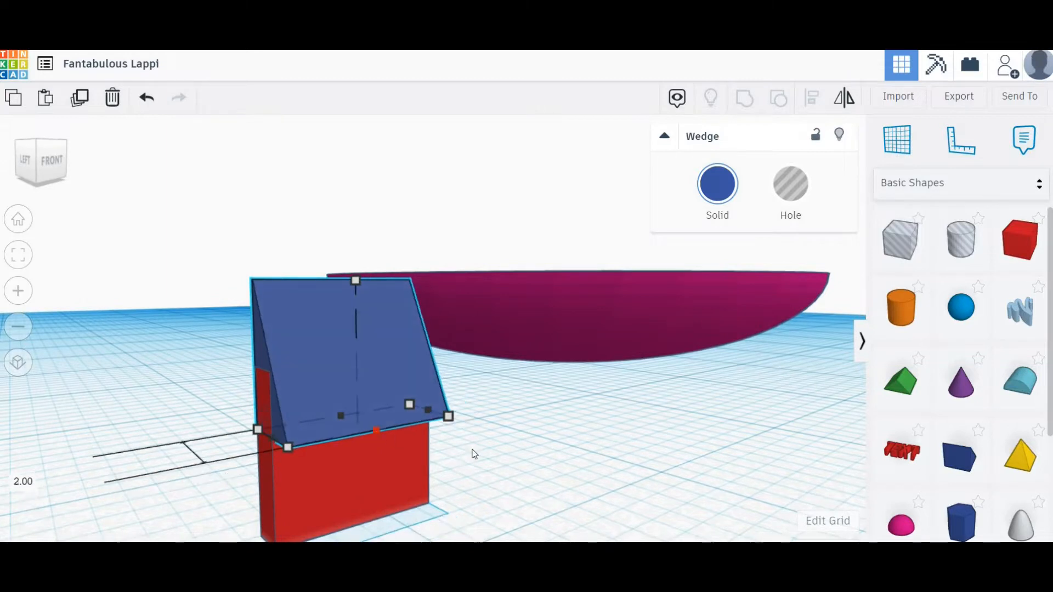
pyautogui.moveTo(471, 449); pyautogui.dragTo(427, 408, button='right')
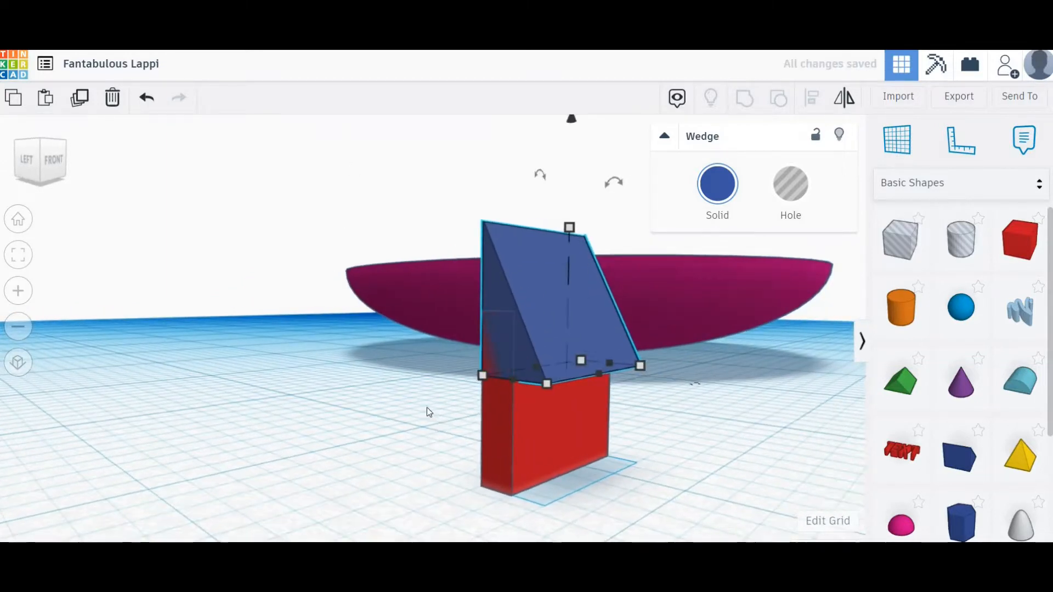
pyautogui.moveTo(569, 229)
pyautogui.mouseDown()
pyautogui.moveTo(592, 328)
pyautogui.moveTo(583, 236)
pyautogui.mouseUp()
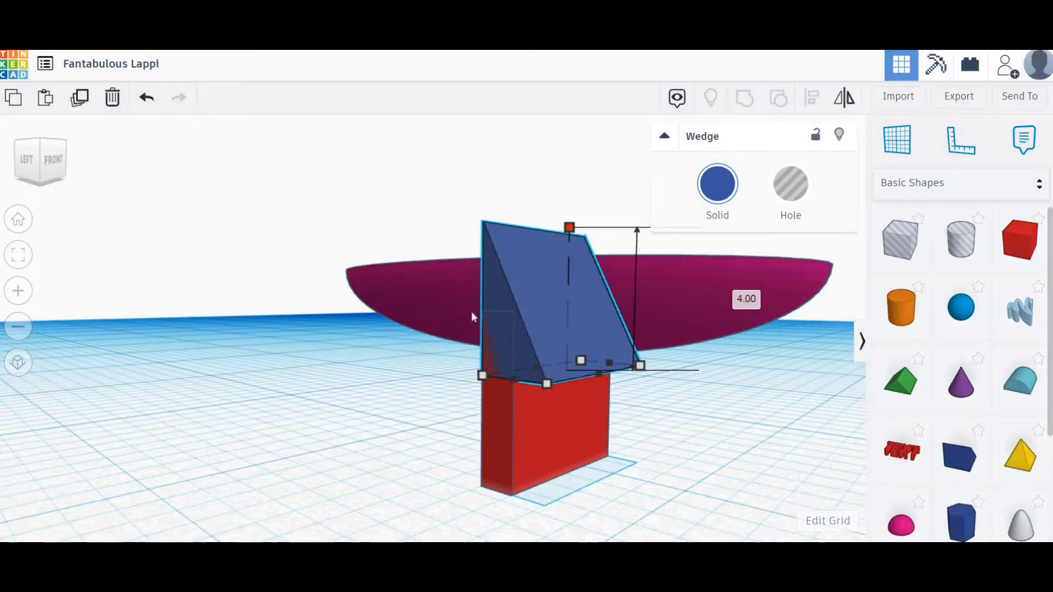
# Select the thin plate together with the raised wedge and group them into one clip
pyautogui.click(447, 336)
pyautogui.moveTo(437, 353); pyautogui.dragTo(216, 441, button='right')
pyautogui.scroll(-2, 298, 475)
pyautogui.moveTo(217, 422); pyautogui.dragTo(336, 491)
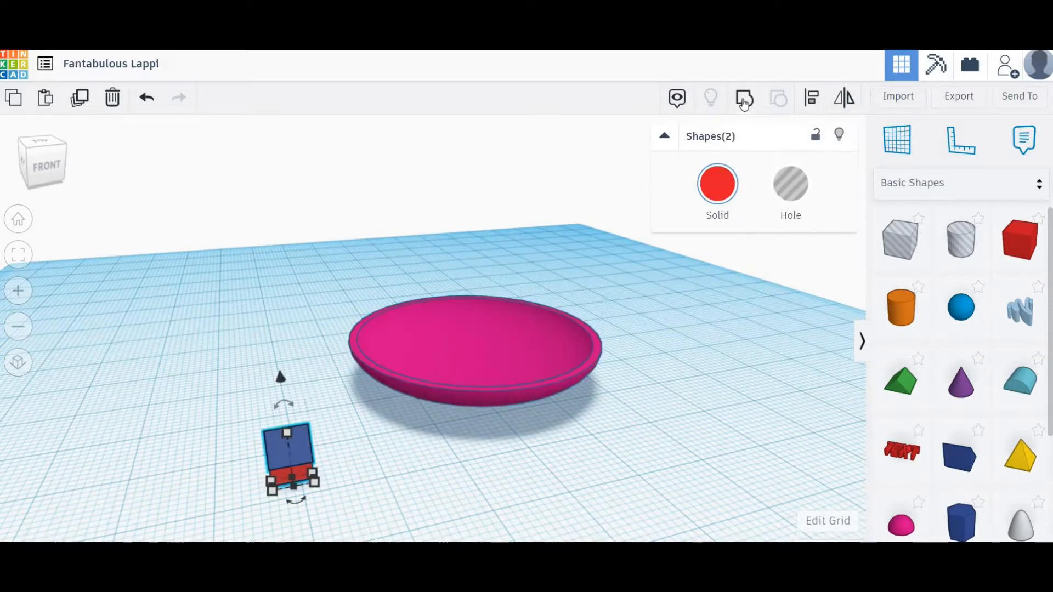
pyautogui.hotkey('ctrl', 'g')
pyautogui.click(470, 453)
# Add a hole box over the clip, shrink its footprint to just surround the clip, and set its height to 3 mm
pyautogui.moveTo(470, 454); pyautogui.dragTo(541, 449, button='right')
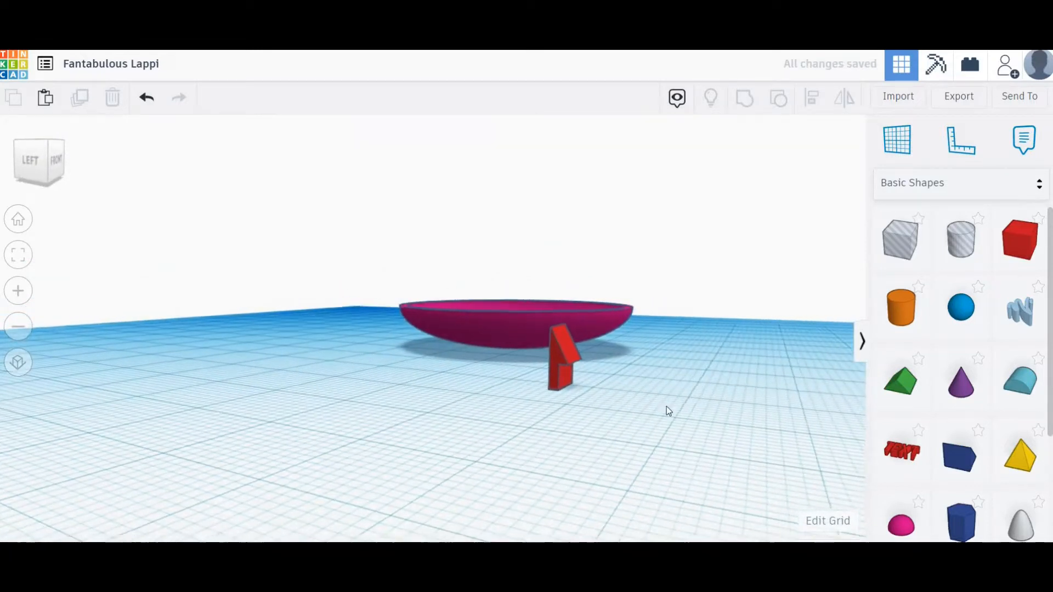
pyautogui.moveTo(908, 268); pyautogui.dragTo(542, 483)
pyautogui.moveTo(499, 477); pyautogui.dragTo(470, 489, button='right')
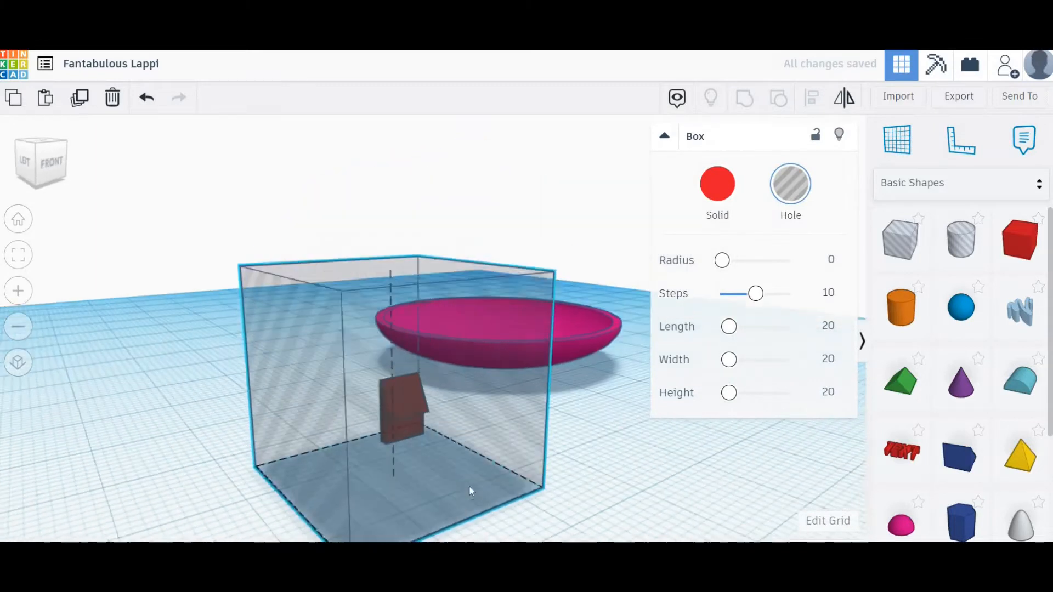
pyautogui.moveTo(270, 524); pyautogui.dragTo(386, 482)
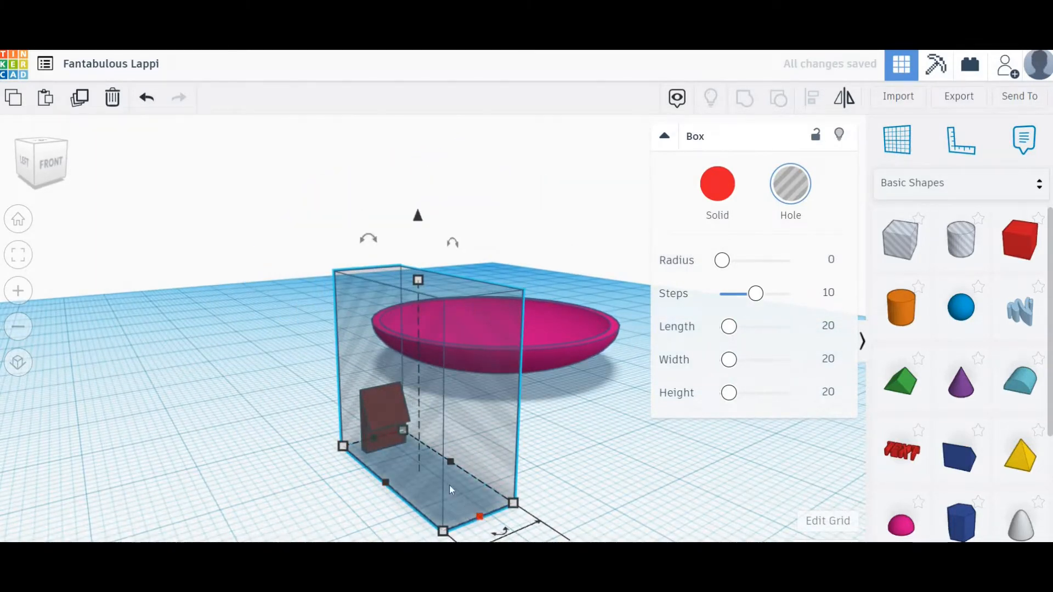
pyautogui.moveTo(449, 485); pyautogui.dragTo(404, 445)
pyautogui.moveTo(380, 271); pyautogui.dragTo(397, 417)
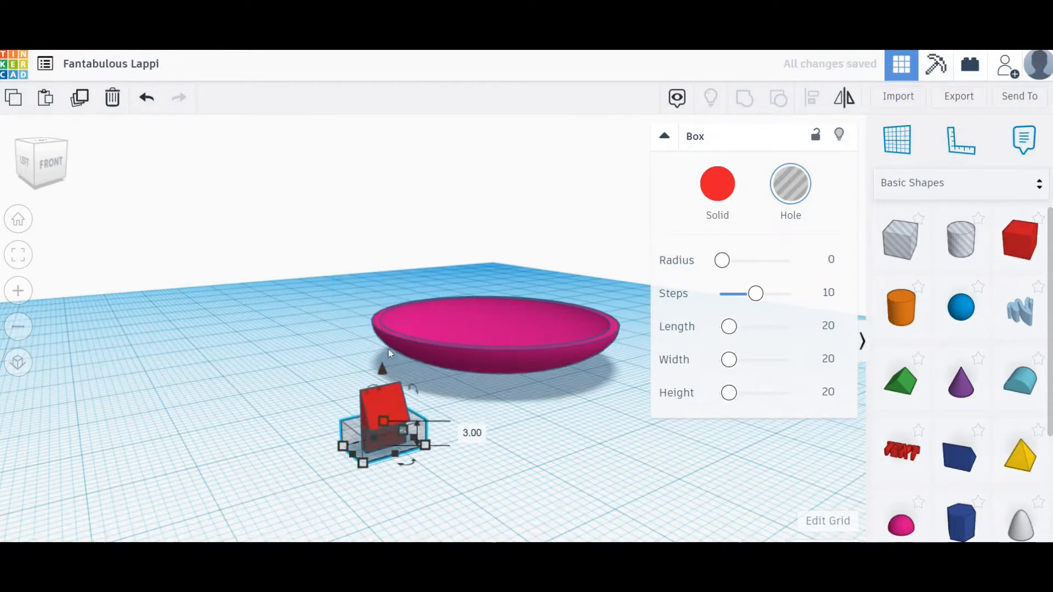
pyautogui.click(391, 344)
pyautogui.click(385, 397)
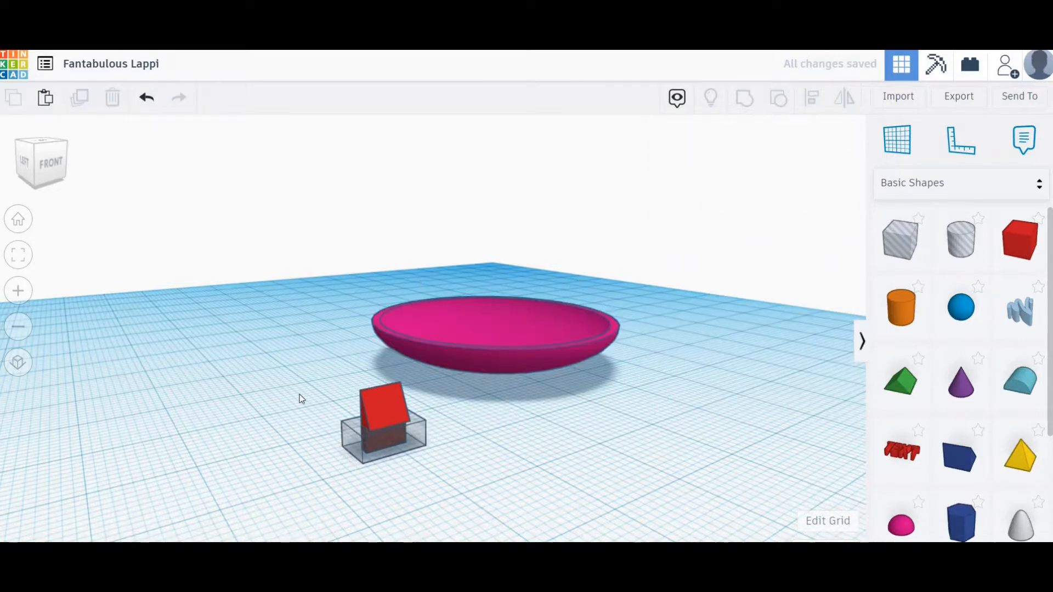
# Raise the hole box to 5 mm above the workplane so it covers the clip's upper end
pyautogui.click(348, 435)
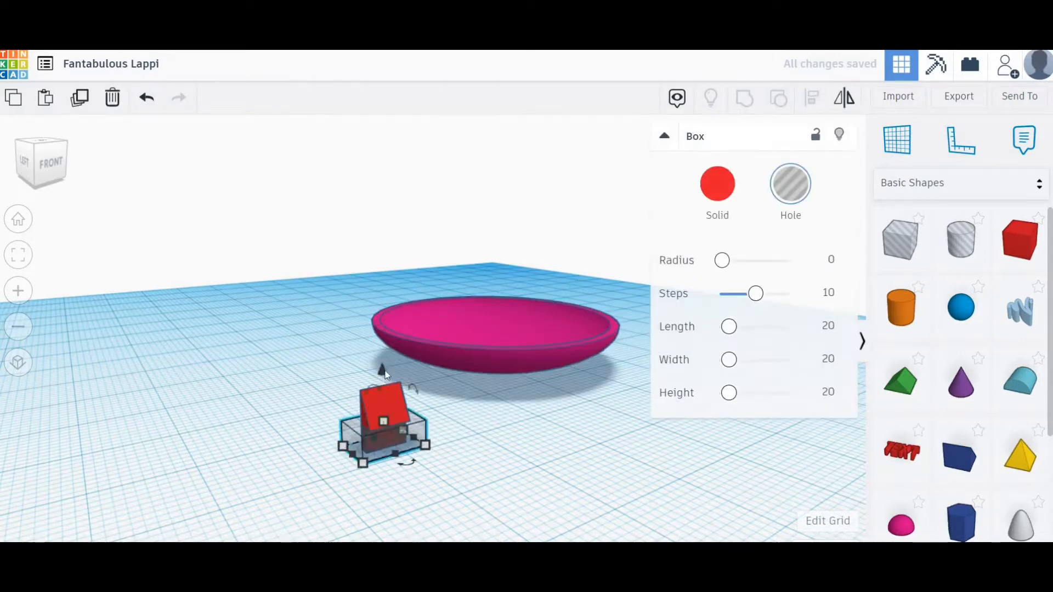
pyautogui.moveTo(383, 369); pyautogui.dragTo(399, 314)
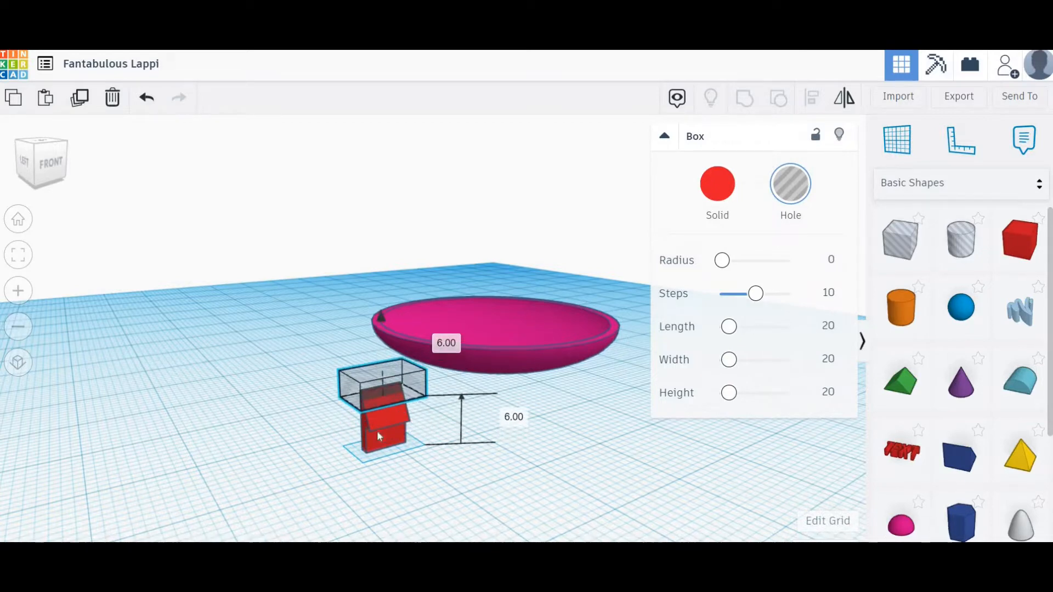
pyautogui.moveTo(439, 432); pyautogui.dragTo(447, 429, button='right')
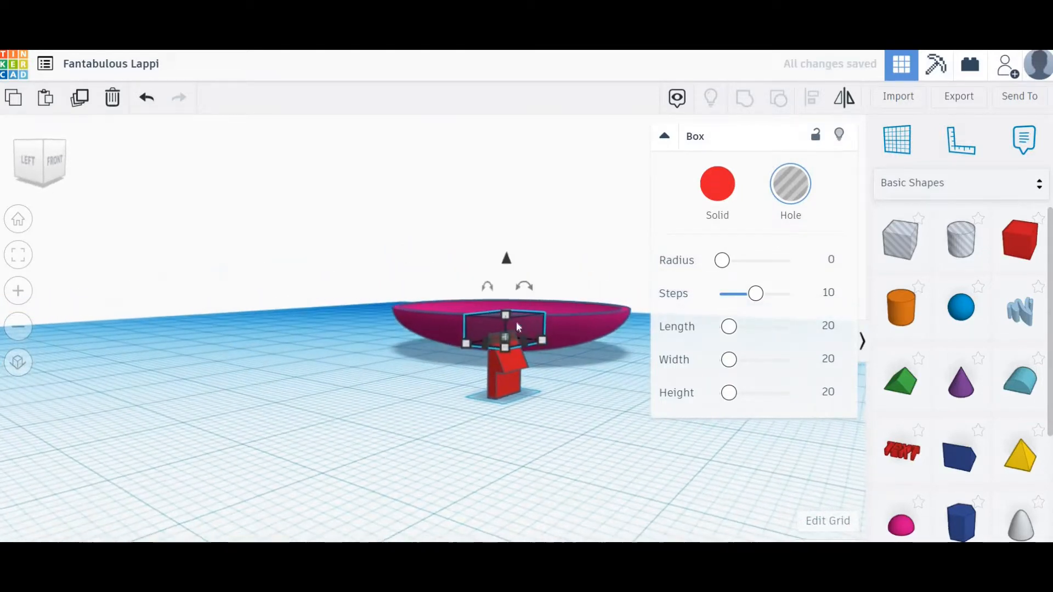
pyautogui.moveTo(509, 262)
pyautogui.moveTo(508, 264); pyautogui.dragTo(509, 276)
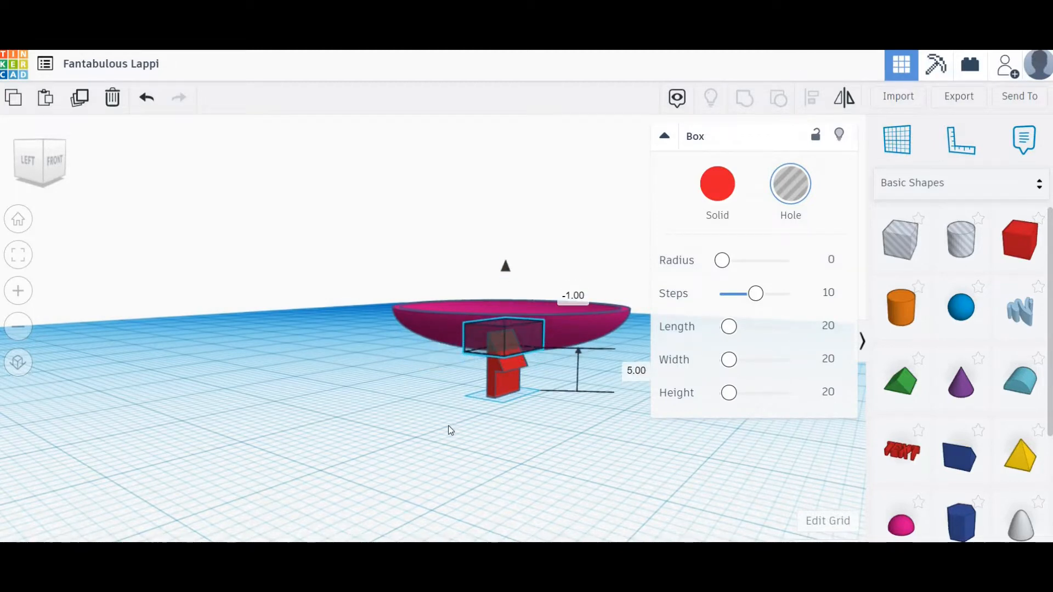
pyautogui.click(399, 442)
# Select the clip and the hole box and group them to cut off the clip's top
pyautogui.moveTo(399, 442); pyautogui.dragTo(284, 383, button='right')
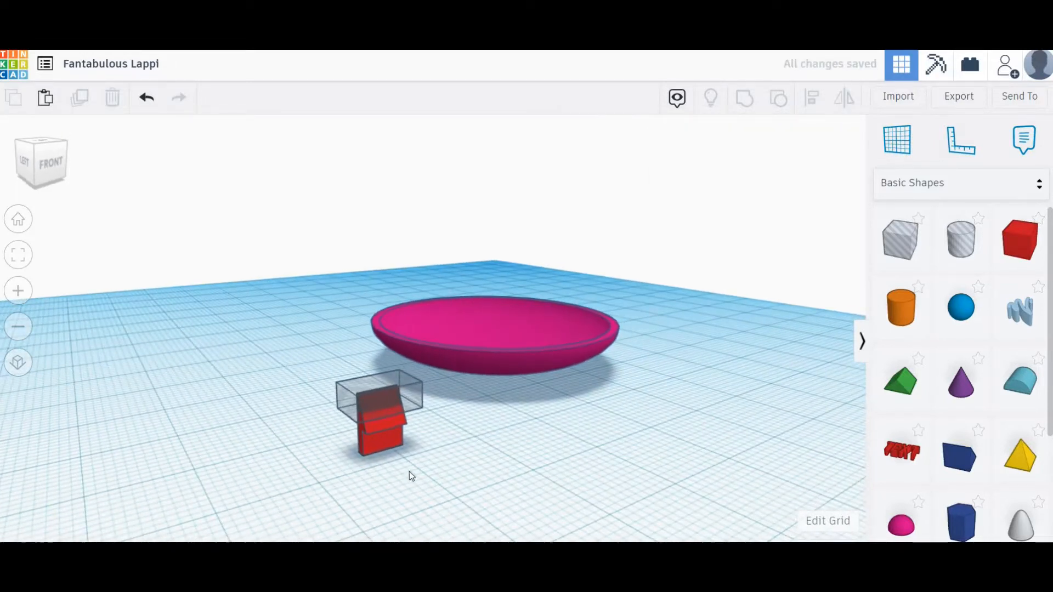
pyautogui.moveTo(345, 494); pyautogui.dragTo(254, 489, button='right')
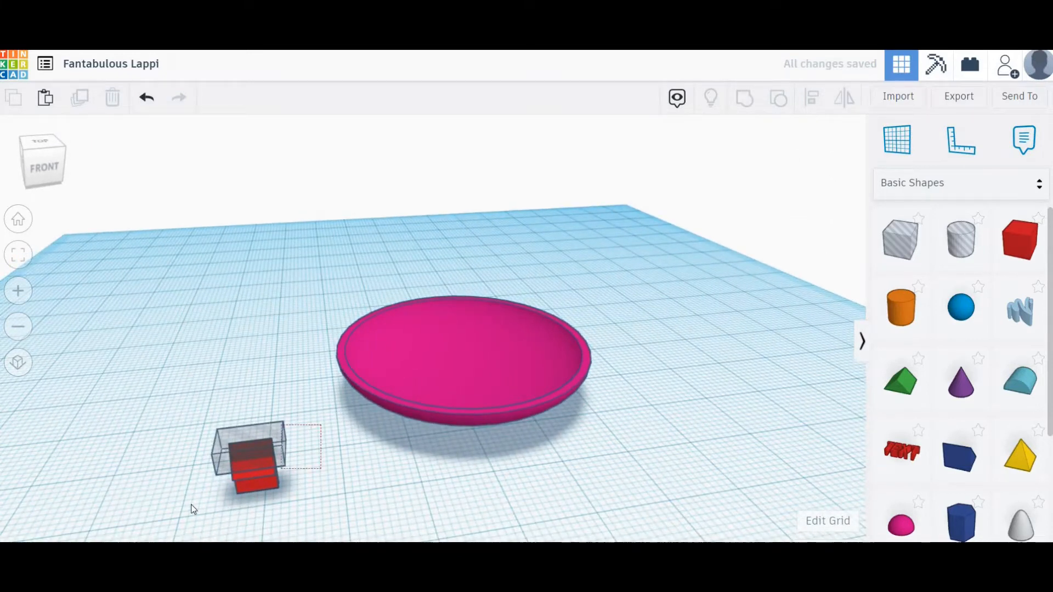
pyautogui.moveTo(192, 506); pyautogui.dragTo(328, 416)
pyautogui.hotkey('ctrl', 'g')
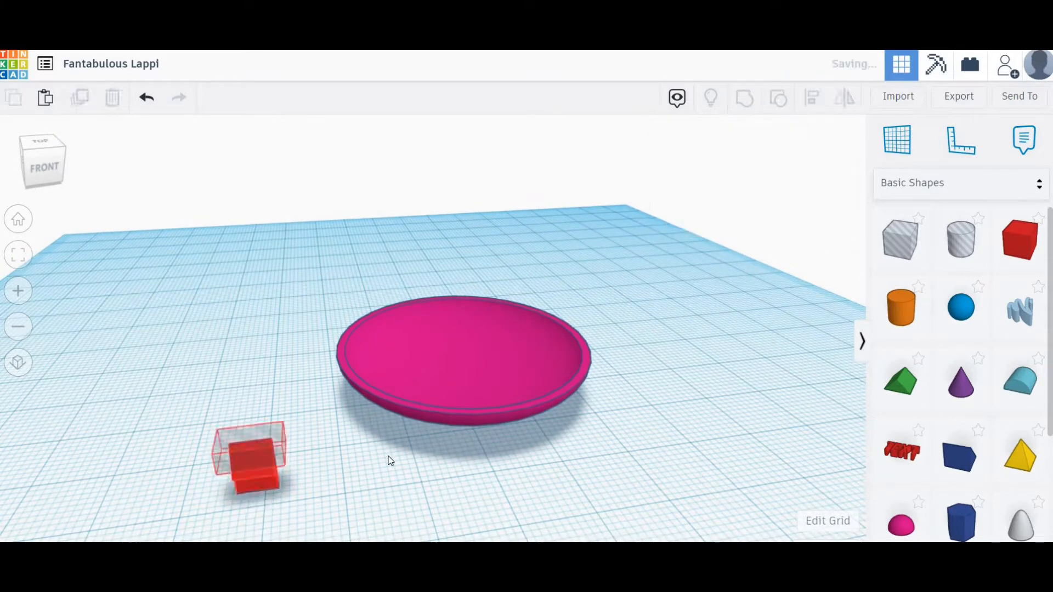
pyautogui.click(499, 447)
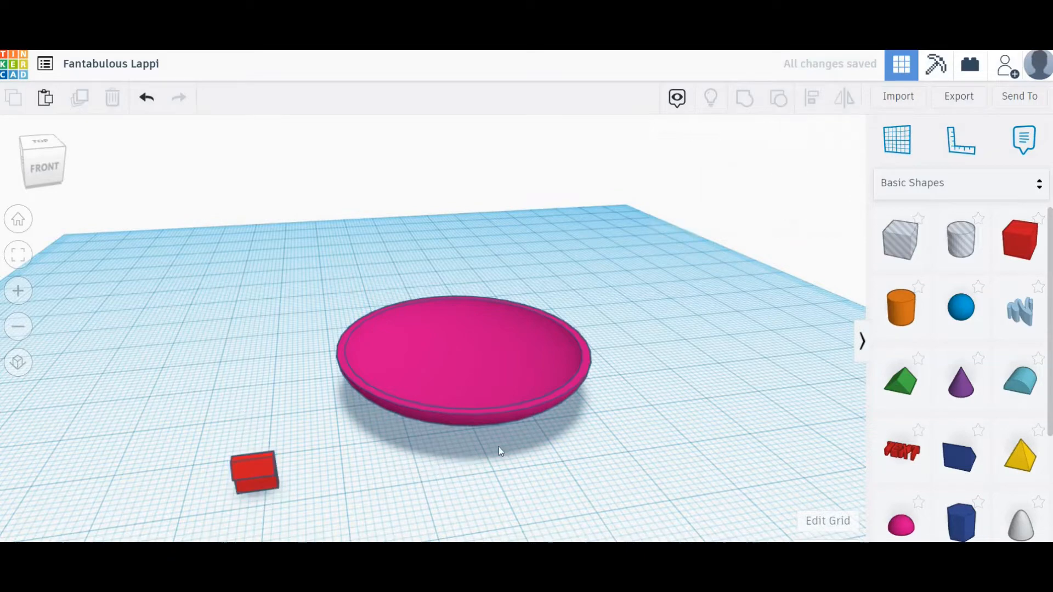
pyautogui.moveTo(499, 447)
pyautogui.mouseDown(button='right')
pyautogui.moveTo(518, 436)
pyautogui.moveTo(508, 450)
pyautogui.mouseUp(button='right')
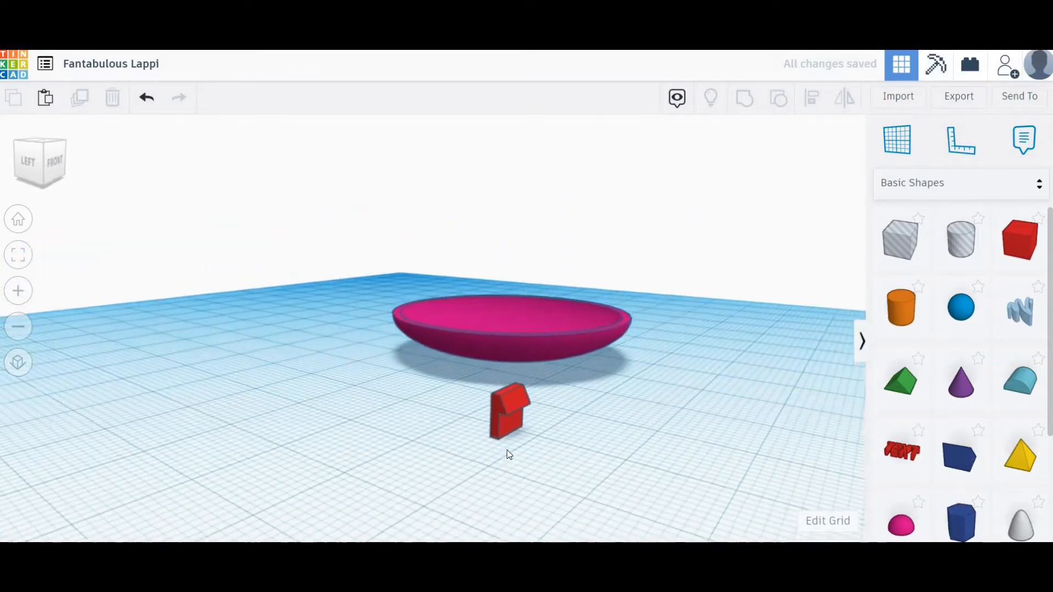
# Duplicate the trimmed clip and place the copy behind the original
pyautogui.click(496, 422)
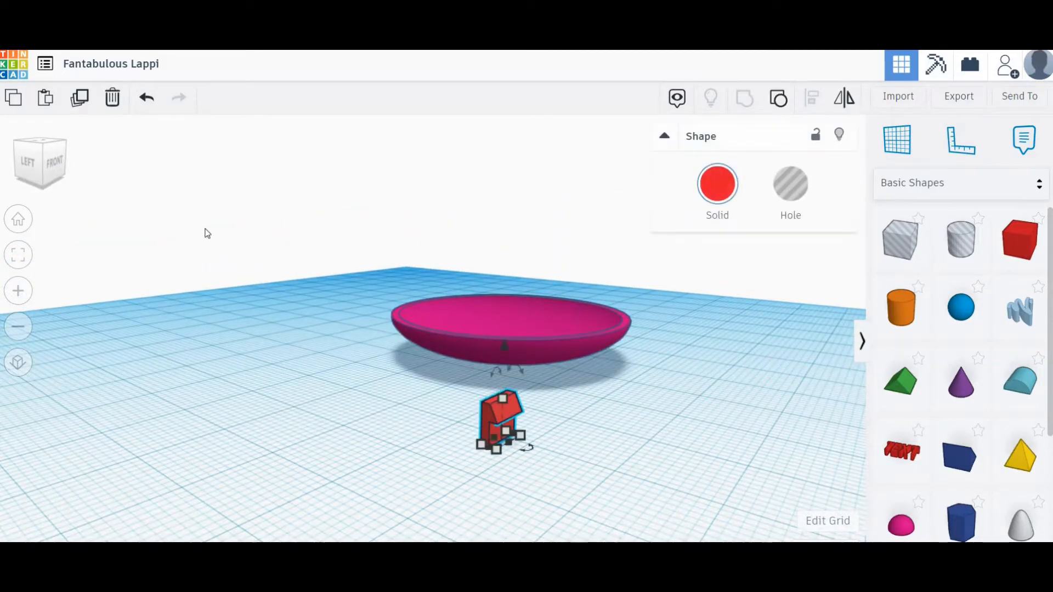
pyautogui.click(78, 99)
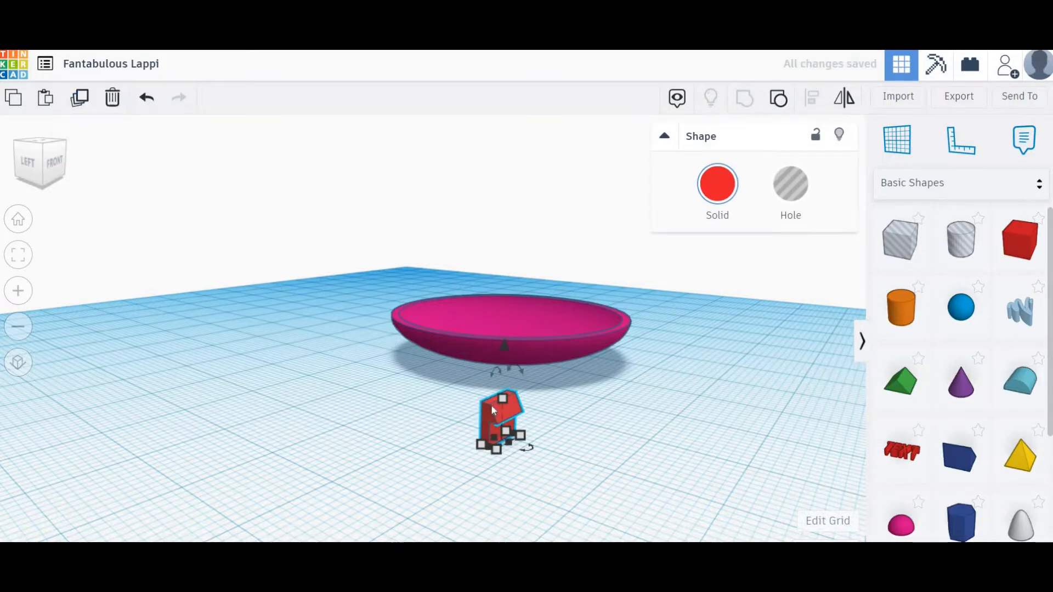
pyautogui.moveTo(483, 417); pyautogui.dragTo(406, 442)
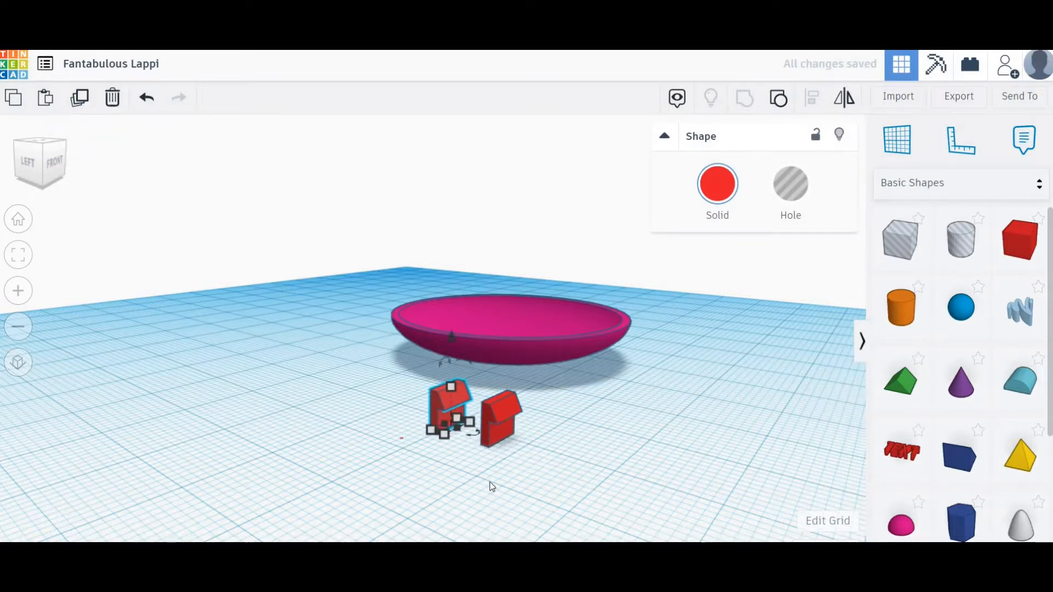
pyautogui.click(511, 493)
# Rotate the rear clip copy 180° about the vertical axis so it faces the opposite way
pyautogui.moveTo(511, 493); pyautogui.dragTo(509, 493, button='right')
pyautogui.click(522, 445)
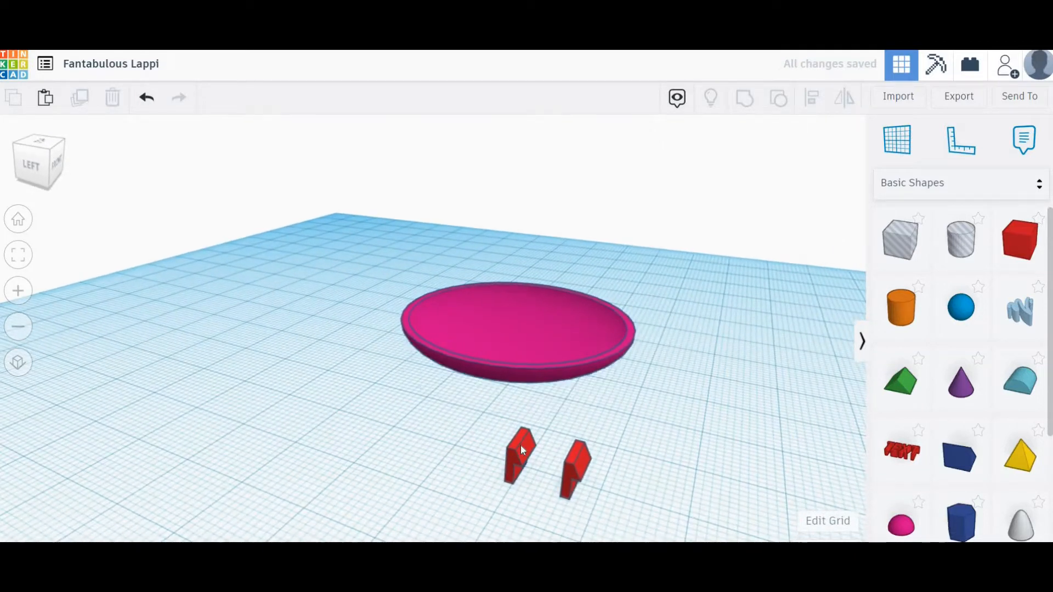
pyautogui.moveTo(547, 482); pyautogui.dragTo(402, 478)
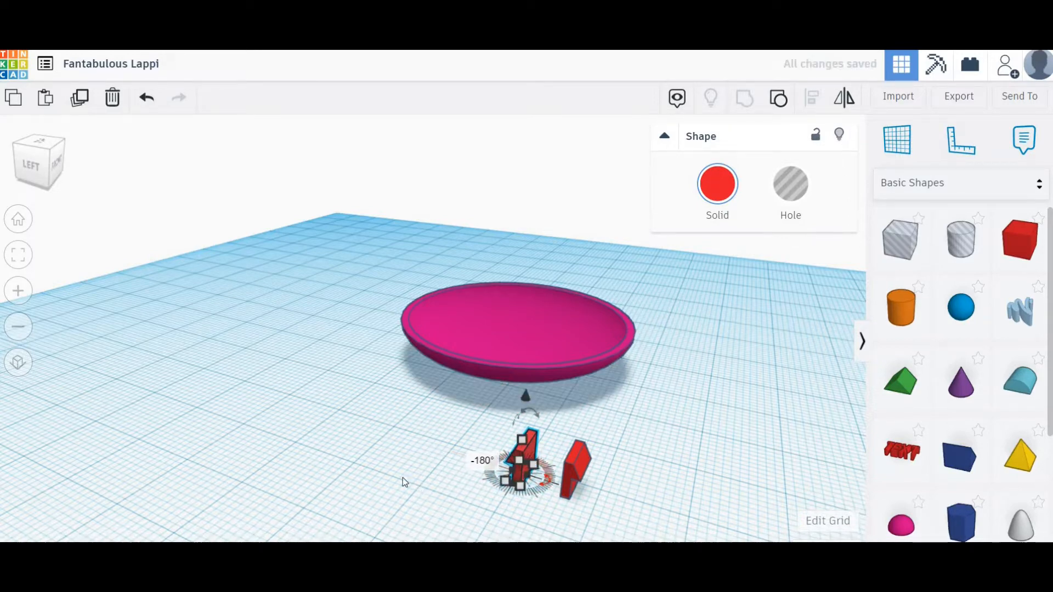
pyautogui.click(403, 482)
# Select both clips and align them centrally across their width
pyautogui.moveTo(403, 482); pyautogui.dragTo(350, 464, button='right')
pyautogui.moveTo(265, 389); pyautogui.dragTo(354, 479)
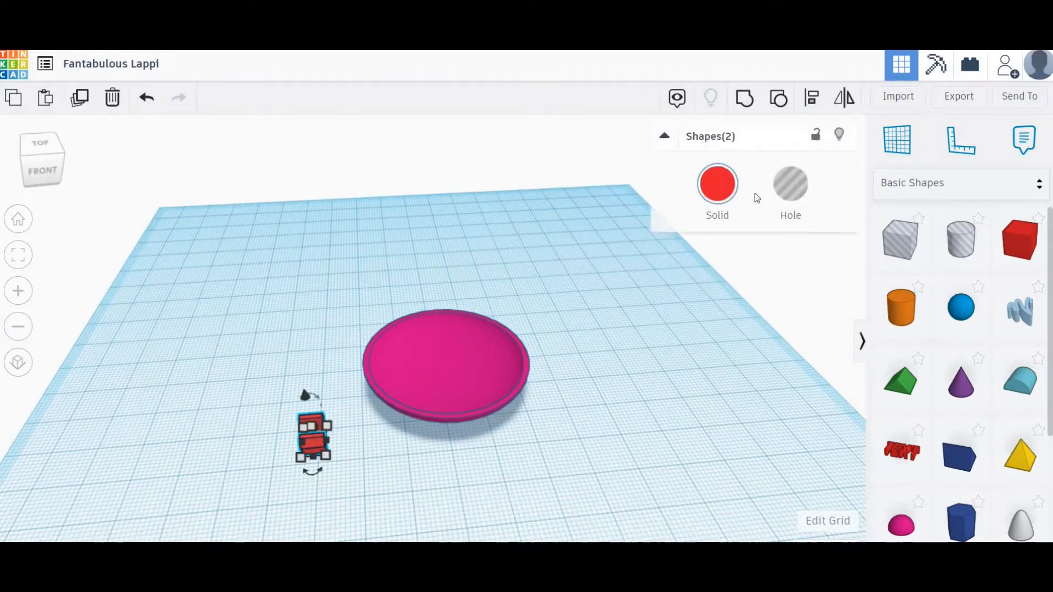
pyautogui.press('l')
pyautogui.click(313, 472)
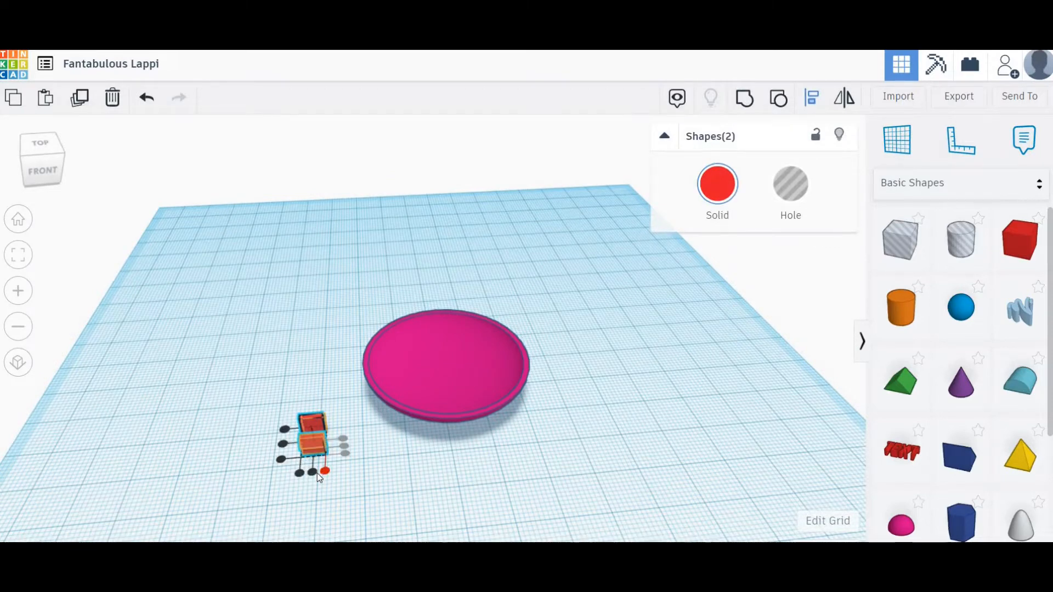
pyautogui.click(440, 466)
# Check the bowl's dimensions and move the two clips to opposite sides of it
pyautogui.moveTo(440, 466); pyautogui.dragTo(601, 482, button='right')
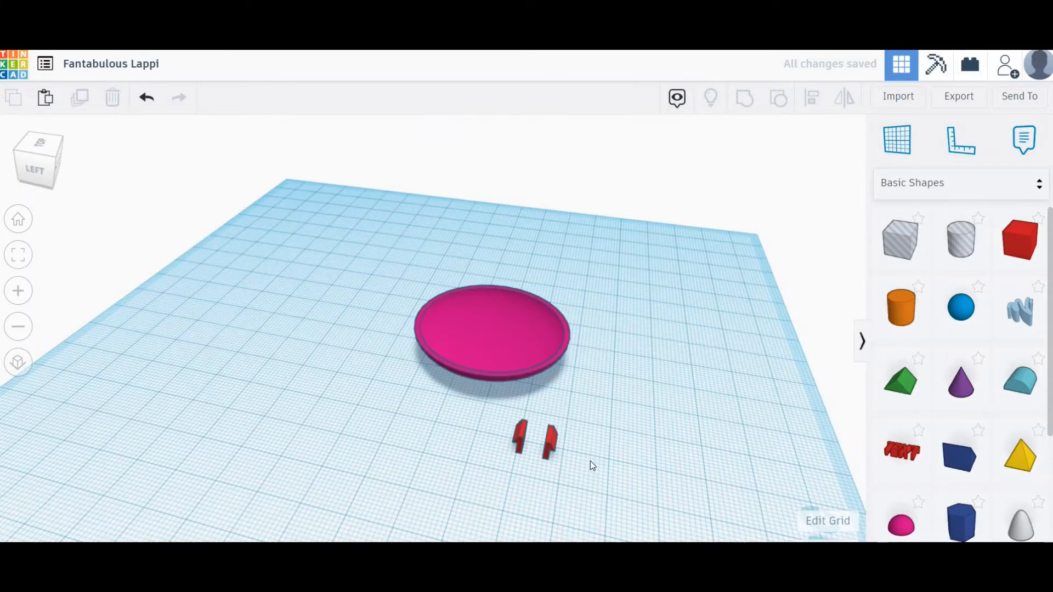
pyautogui.click(525, 338)
pyautogui.click(556, 414)
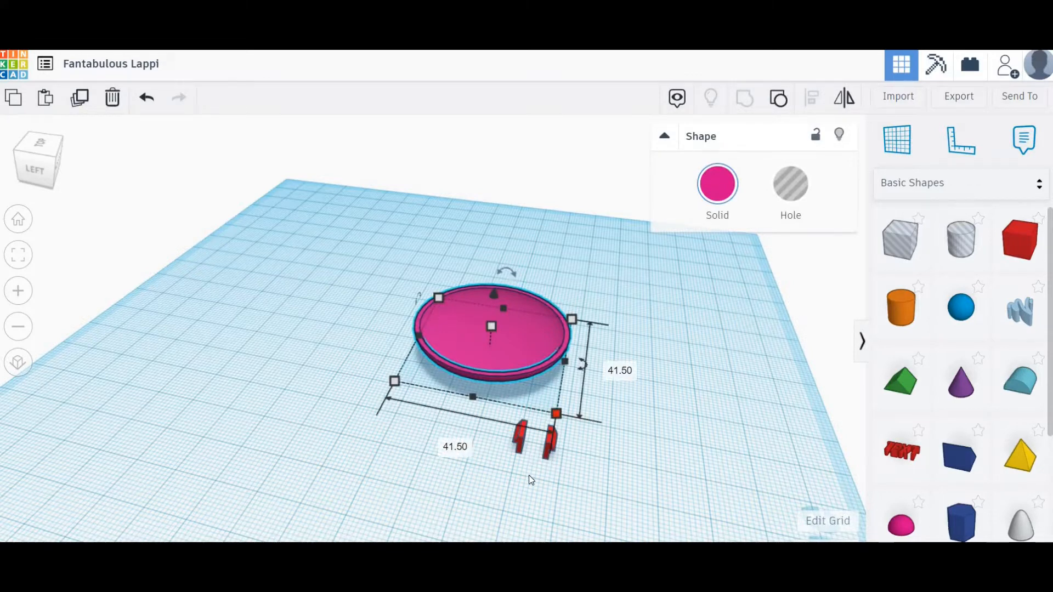
pyautogui.moveTo(519, 437); pyautogui.dragTo(396, 317)
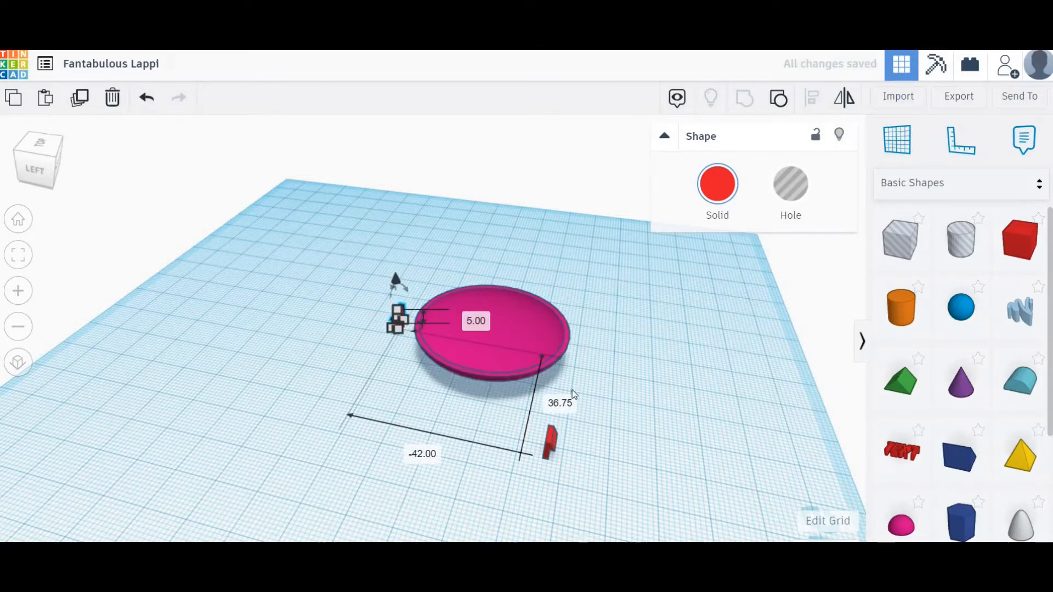
pyautogui.moveTo(552, 443); pyautogui.dragTo(583, 354)
# Select the bowl with both clips and align all three centrally across the bowl's width
pyautogui.moveTo(435, 422); pyautogui.dragTo(604, 470, button='right')
pyautogui.moveTo(583, 488); pyautogui.dragTo(301, 255)
pyautogui.press('l')
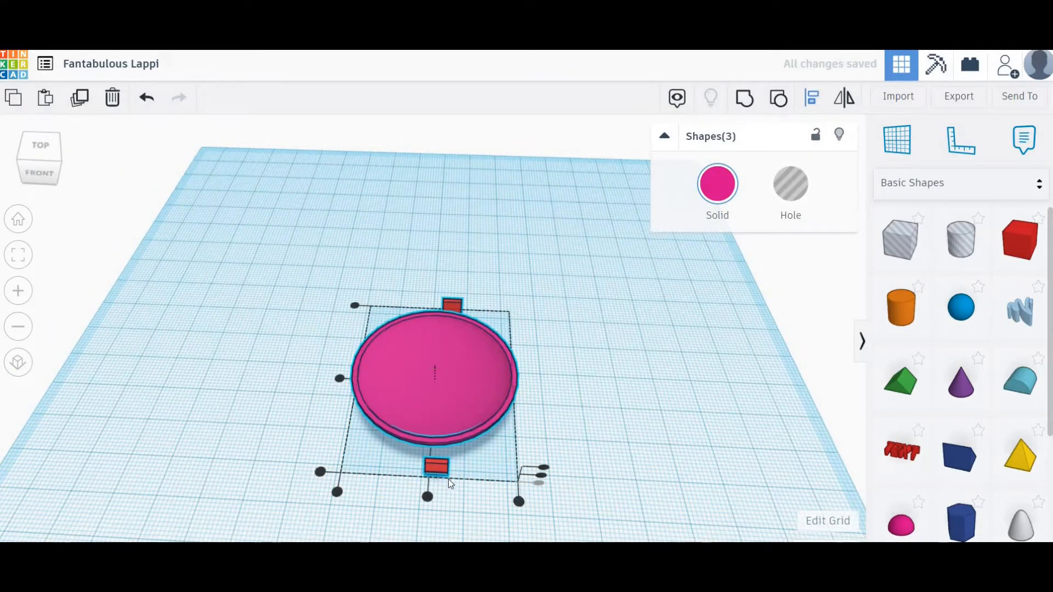
pyautogui.click(430, 497)
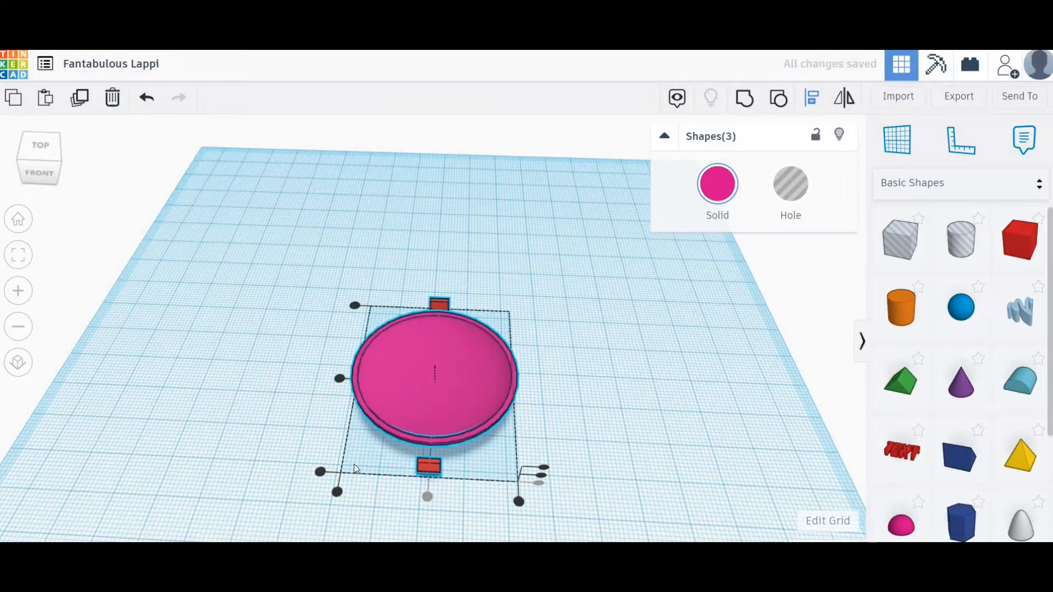
pyautogui.moveTo(432, 499); pyautogui.dragTo(403, 480, button='right')
pyautogui.click(482, 495)
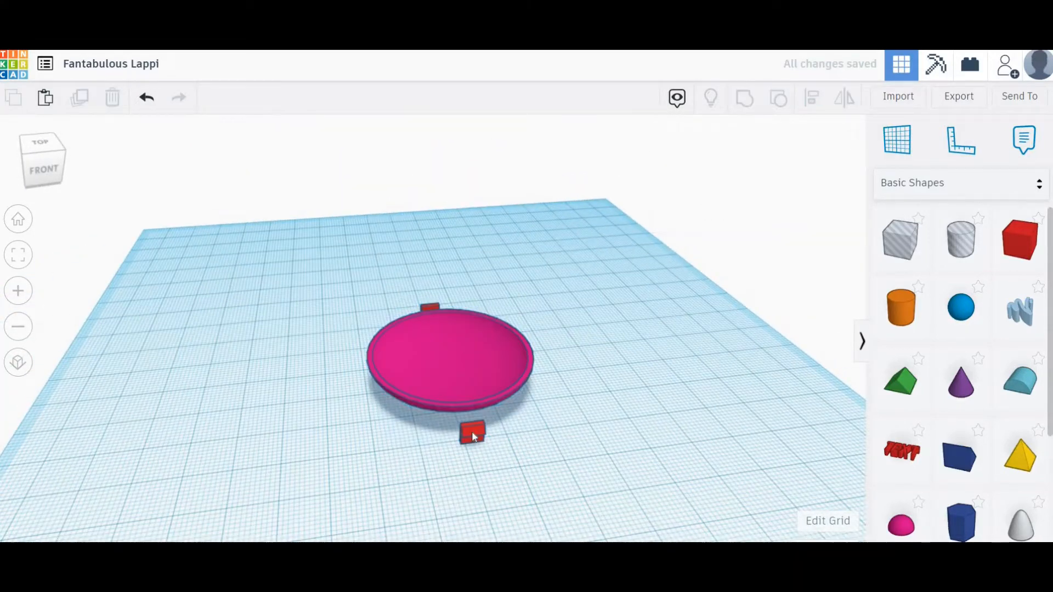
# Move the front clip in against the bowl's edge and raise it 5 mm, plus slightly more, towards the rim
pyautogui.click(474, 437)
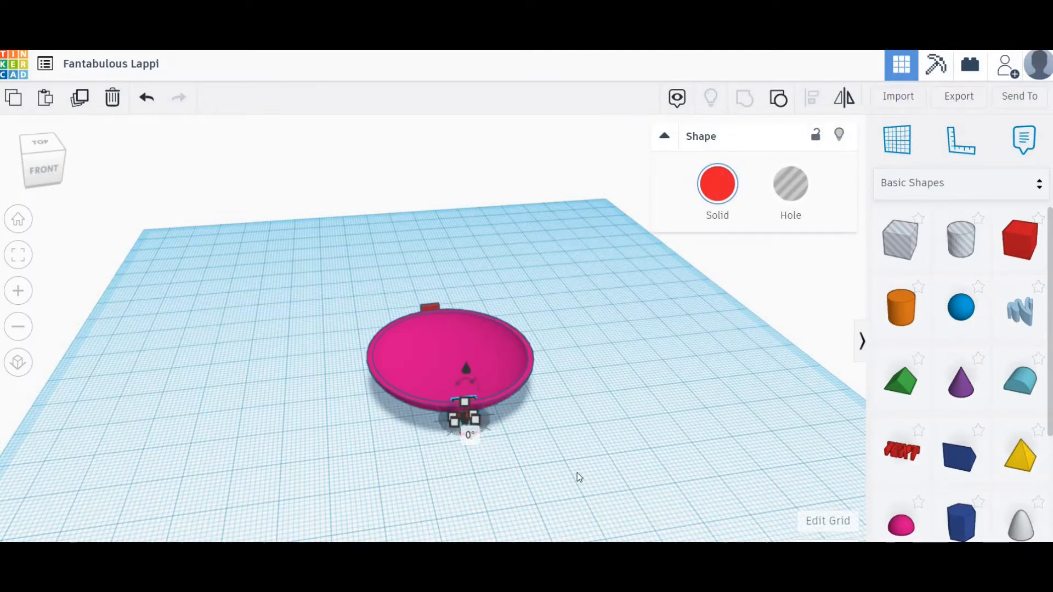
pyautogui.moveTo(577, 473); pyautogui.dragTo(521, 344, button='right')
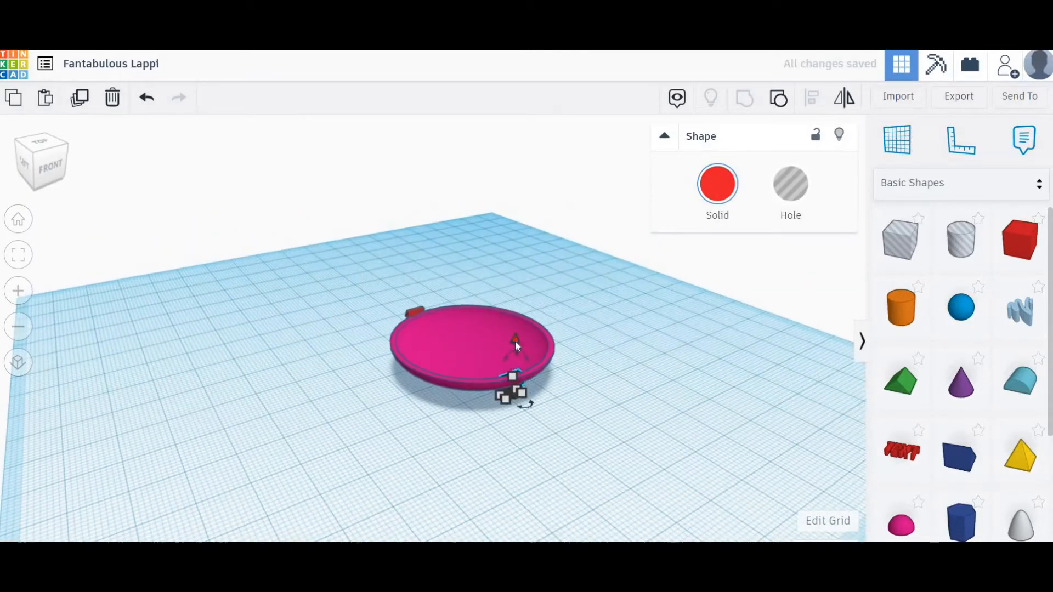
pyautogui.moveTo(515, 341); pyautogui.dragTo(519, 324)
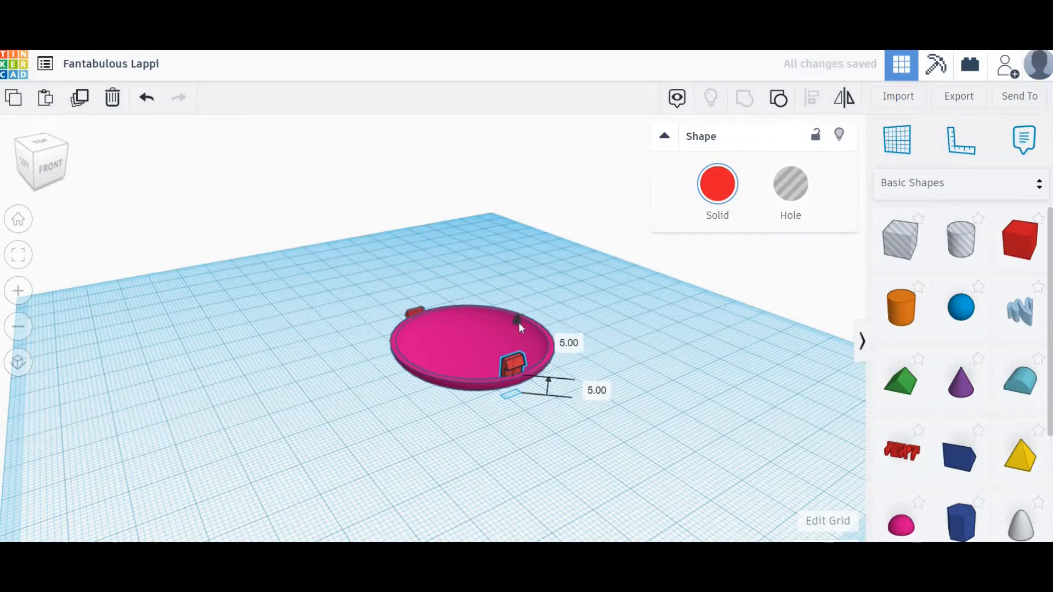
pyautogui.moveTo(532, 433); pyautogui.dragTo(639, 345, button='right')
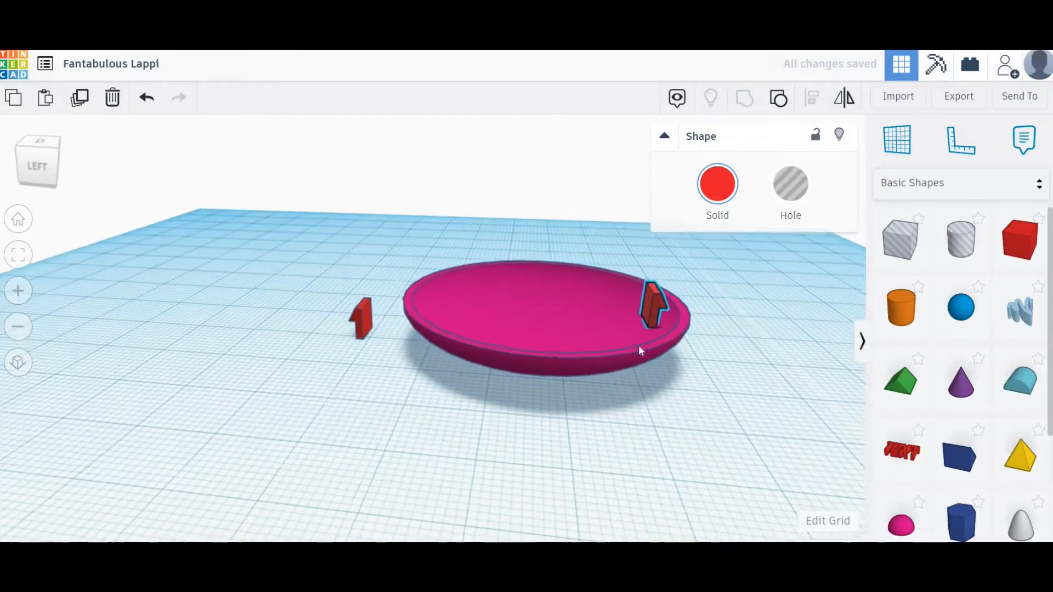
pyautogui.moveTo(666, 250); pyautogui.dragTo(666, 228)
# Try stretching the raised clip's height to 6 mm and undo that change
pyautogui.moveTo(492, 312); pyautogui.dragTo(670, 284, button='right')
pyautogui.moveTo(671, 284); pyautogui.dragTo(677, 271)
pyautogui.click(139, 113)
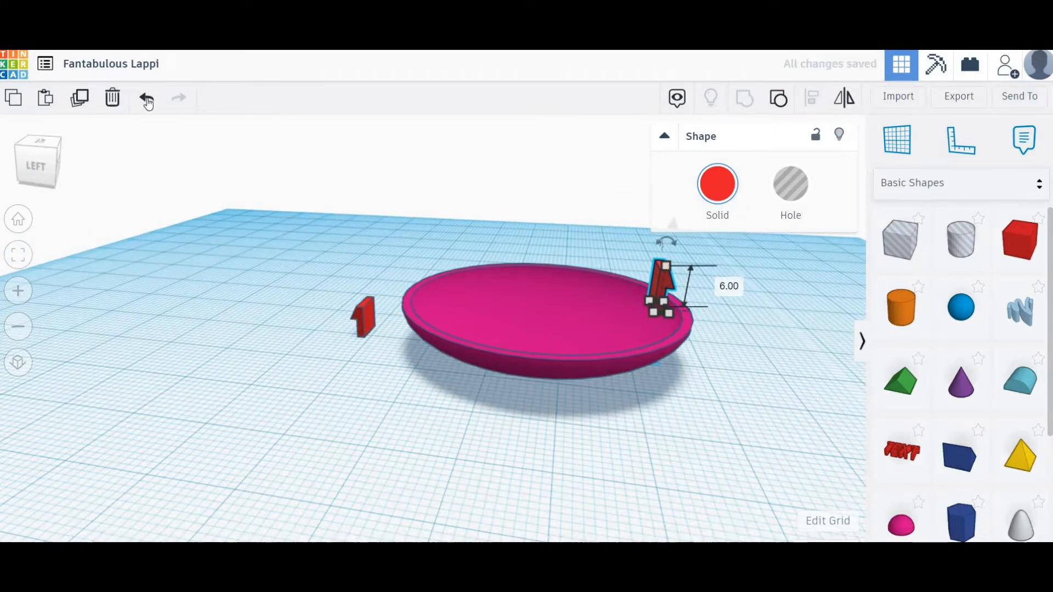
# Shift the raised clip outward onto the bowl's rim, about 2.25 mm one way and 2 mm the other
pyautogui.click(661, 283)
pyautogui.click(368, 233)
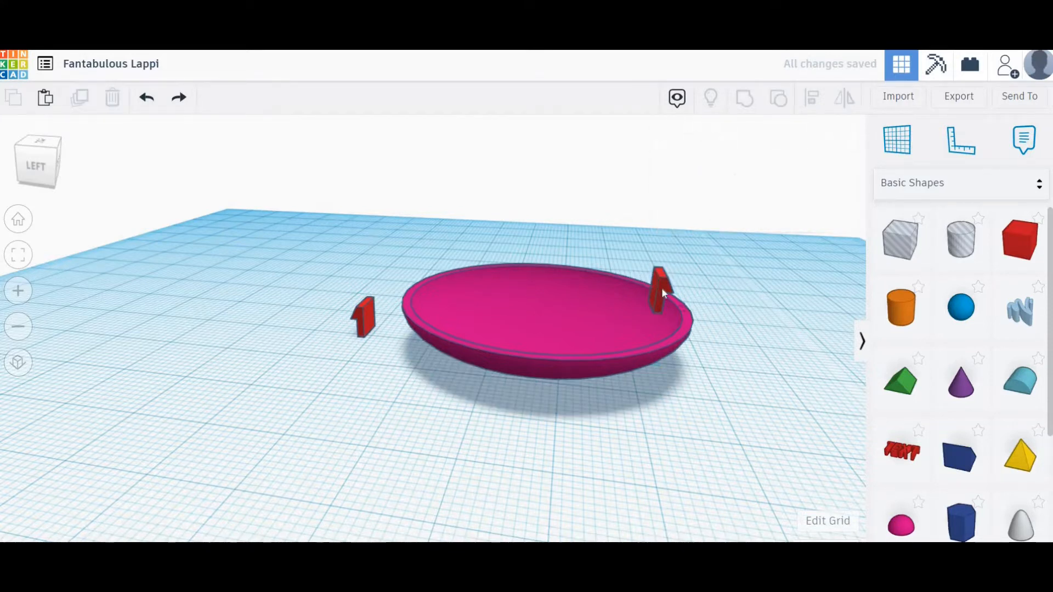
pyautogui.moveTo(662, 287); pyautogui.dragTo(687, 296)
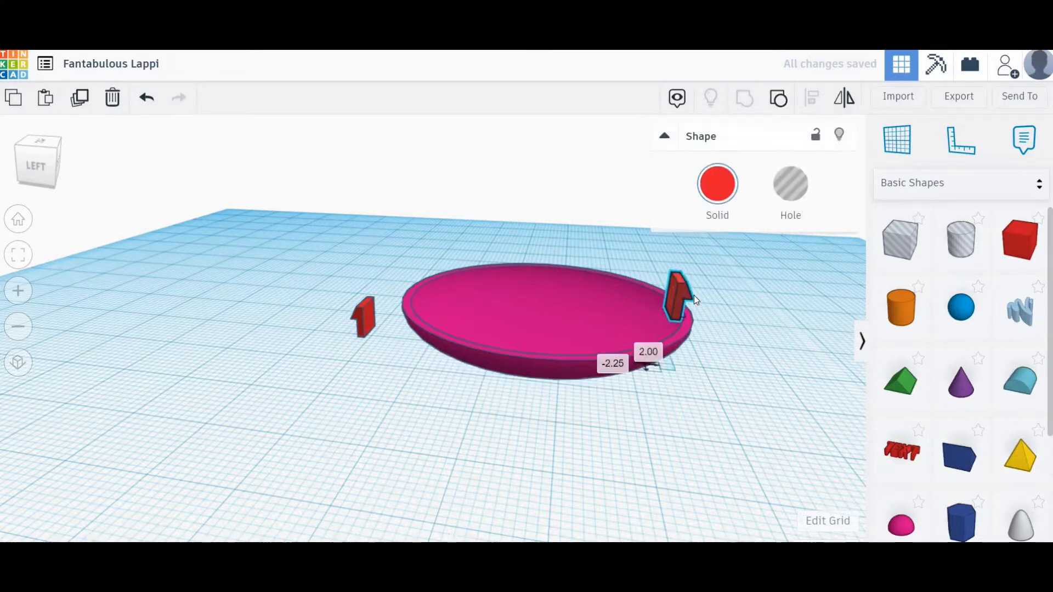
# Nudge the front clip outward onto the bowl's rim and sideways, roughly in line with the rear clip
pyautogui.click(697, 333)
pyautogui.moveTo(697, 333); pyautogui.dragTo(614, 319, button='right')
pyautogui.moveTo(616, 391); pyautogui.dragTo(413, 494, button='right')
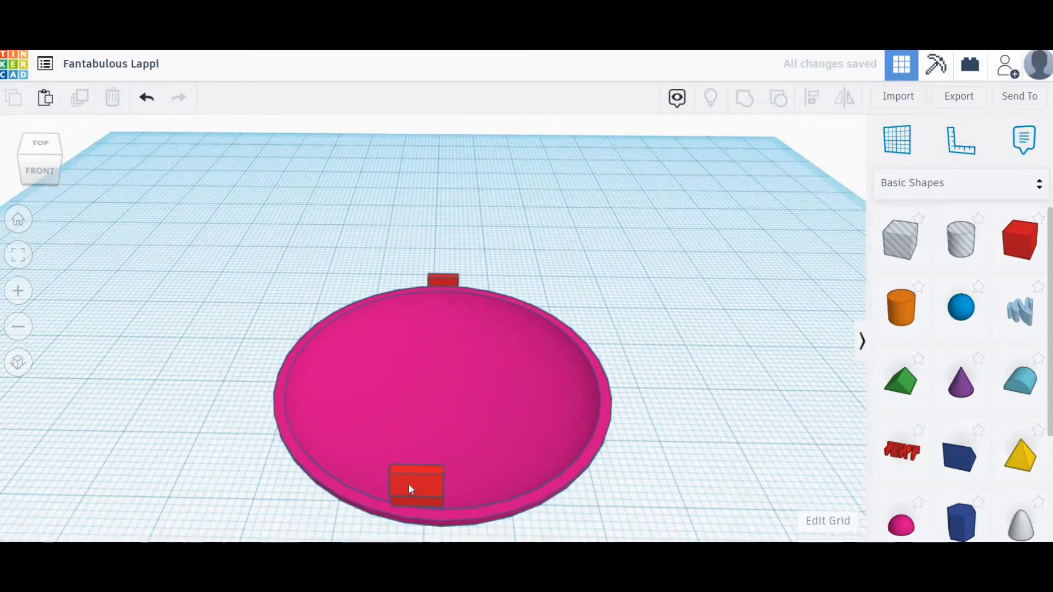
pyautogui.click(409, 485)
pyautogui.press('Down')
pyautogui.press('Down')
pyautogui.press('Right')
pyautogui.press('Right')
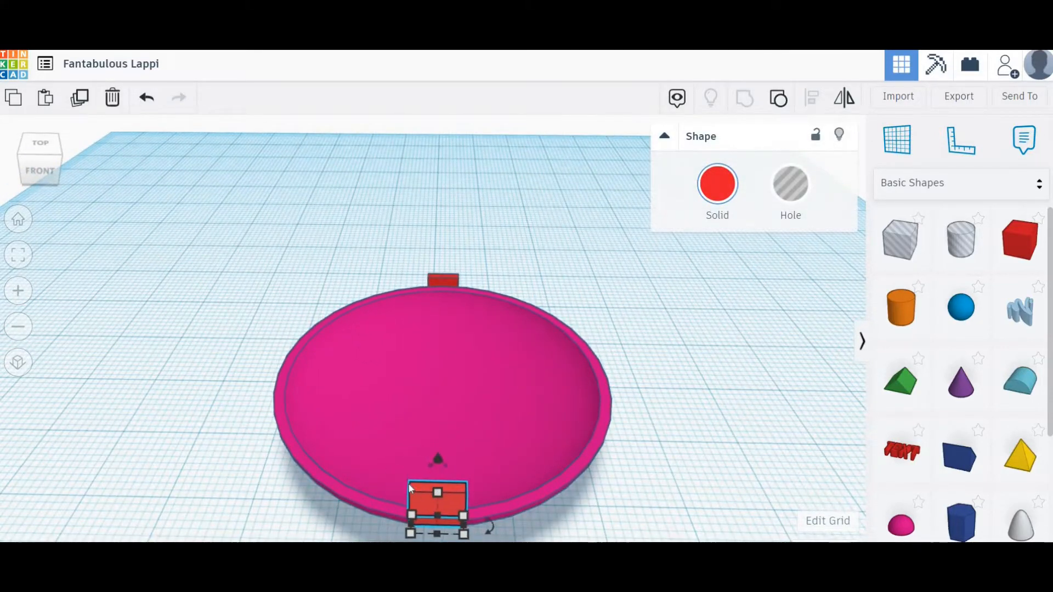
pyautogui.press('Right')
pyautogui.press('Left')
# Move the rear clip in against the bowl and nudge it outward so it sits on the rim
pyautogui.moveTo(410, 486); pyautogui.dragTo(522, 483, button='right')
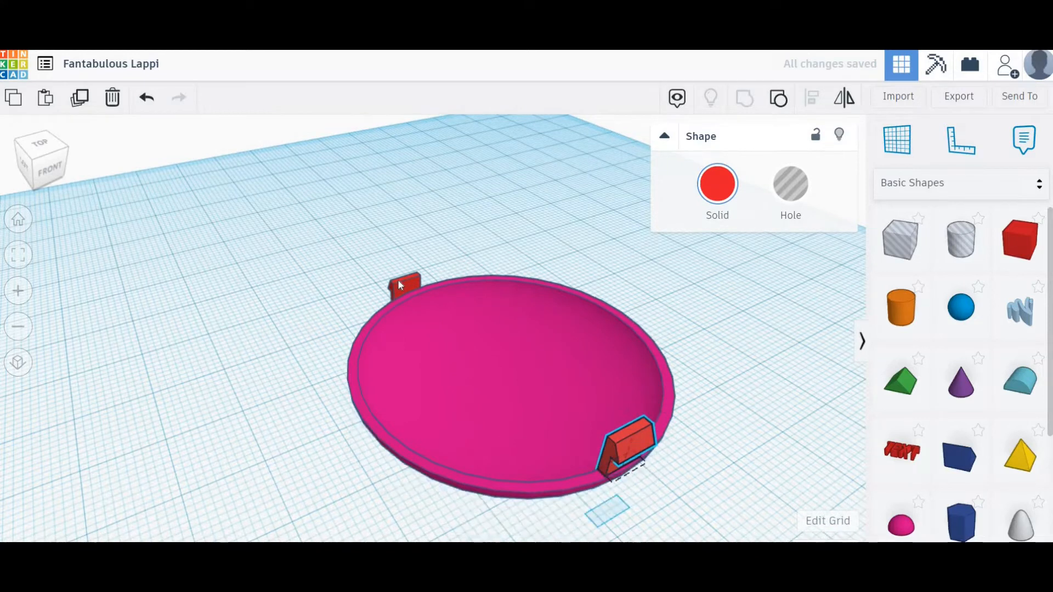
pyautogui.moveTo(400, 284); pyautogui.dragTo(441, 228)
pyautogui.moveTo(602, 367); pyautogui.dragTo(838, 332, button='right')
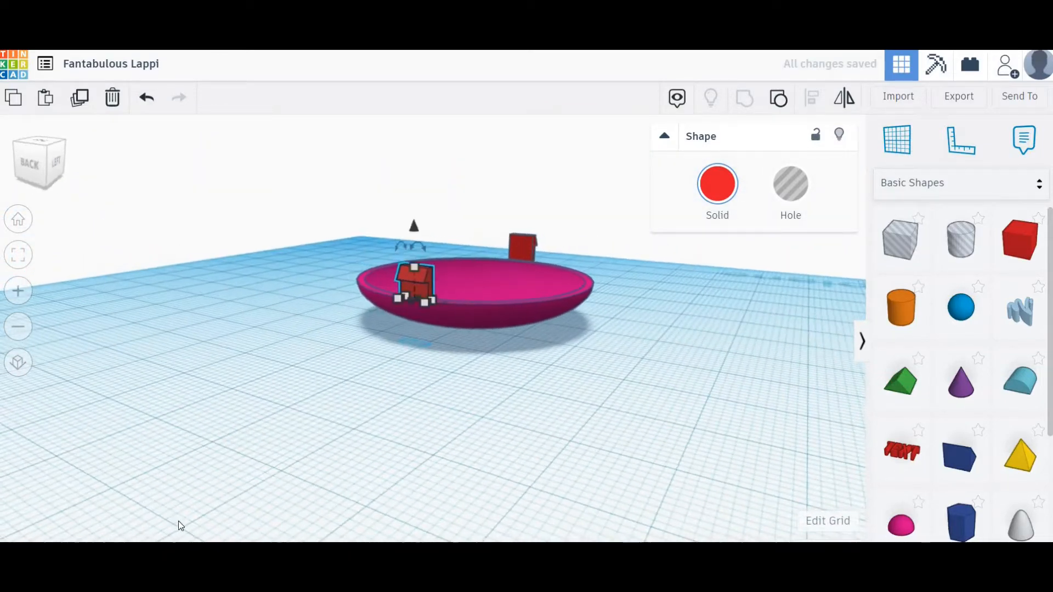
pyautogui.moveTo(170, 356); pyautogui.dragTo(239, 365, button='right')
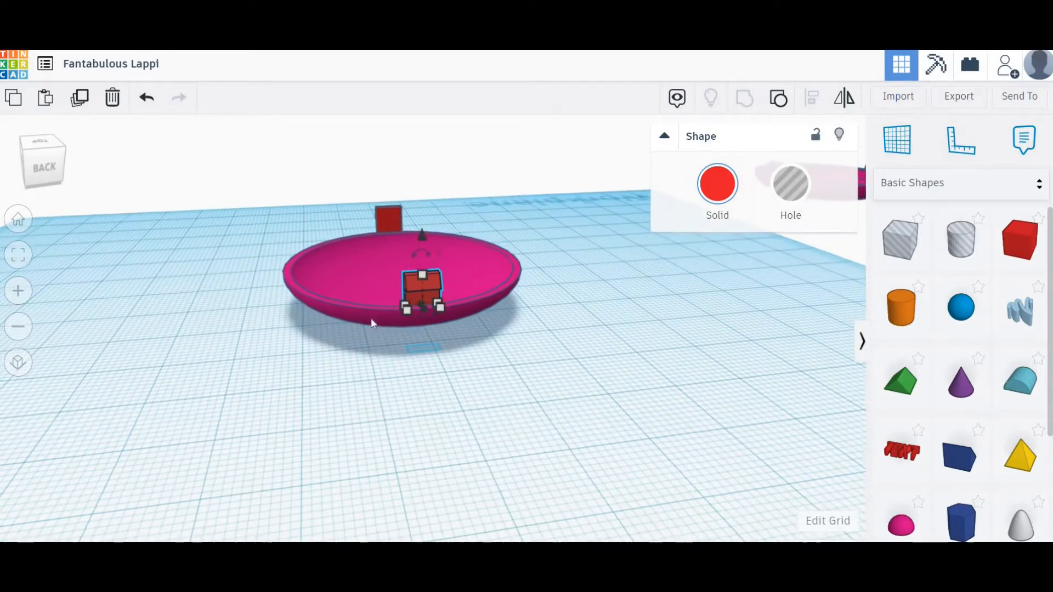
pyautogui.moveTo(387, 394); pyautogui.dragTo(399, 371, button='right')
pyautogui.scroll(5, 399, 371)
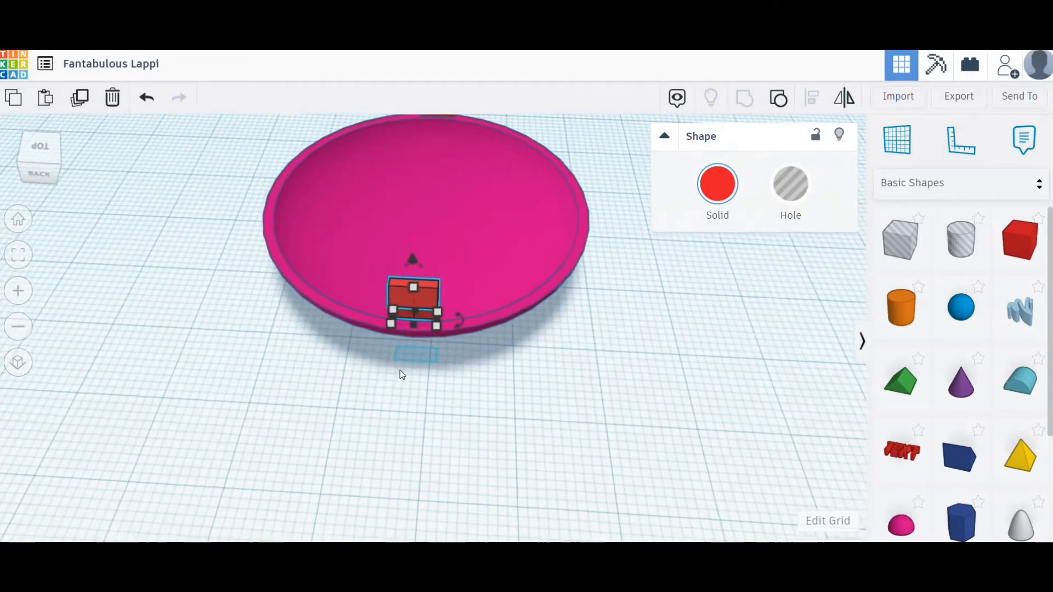
pyautogui.moveTo(468, 473); pyautogui.dragTo(511, 415, button='right')
pyautogui.press('Down')
pyautogui.press('Down')
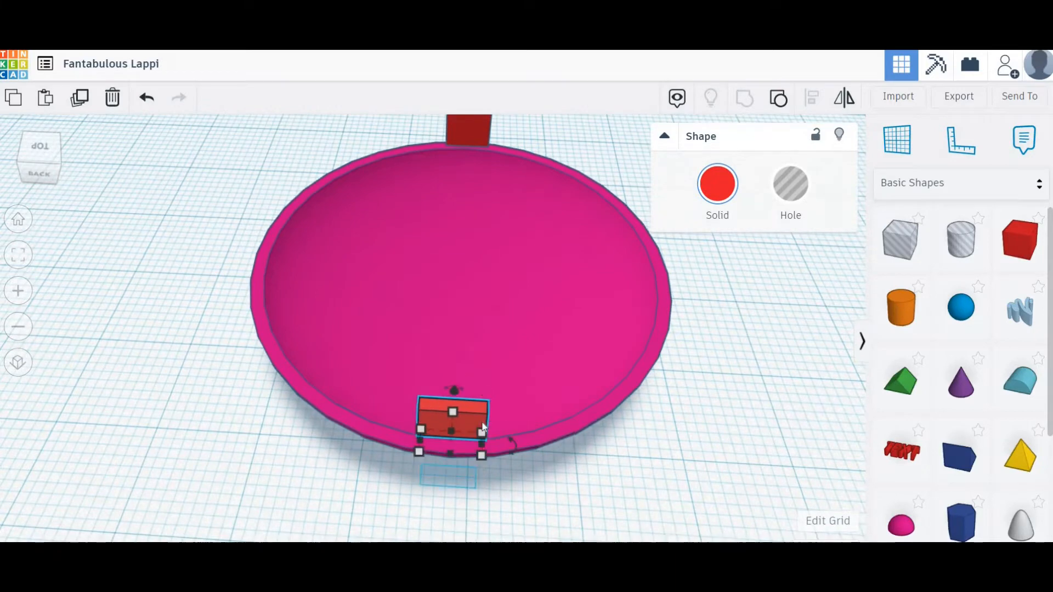
# Lower the front clip 1 mm into the bowl's rim and deselect it
pyautogui.moveTo(506, 394); pyautogui.dragTo(386, 356, button='right')
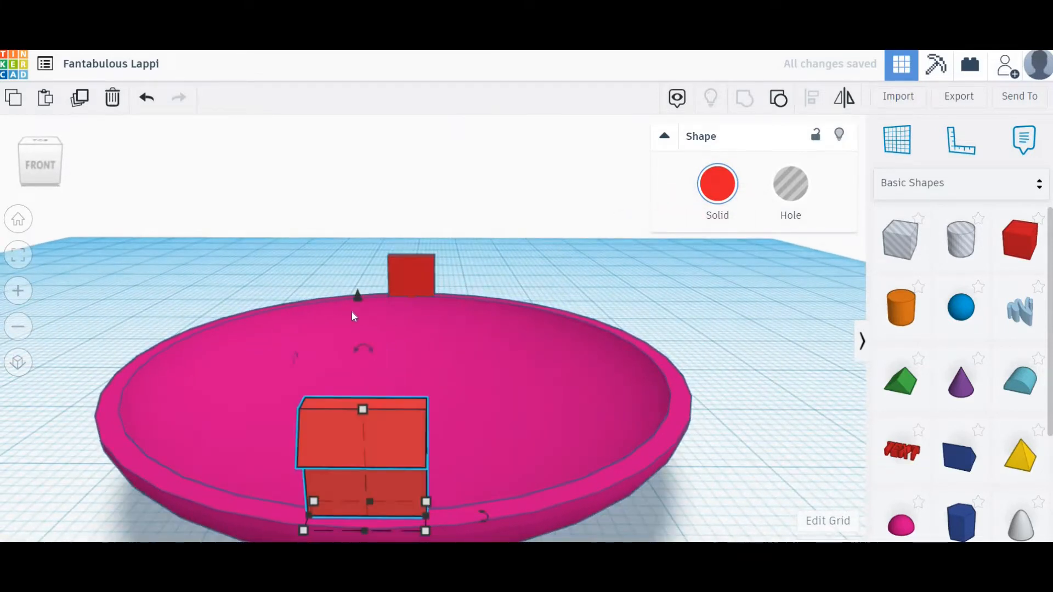
pyautogui.moveTo(356, 298); pyautogui.dragTo(361, 320)
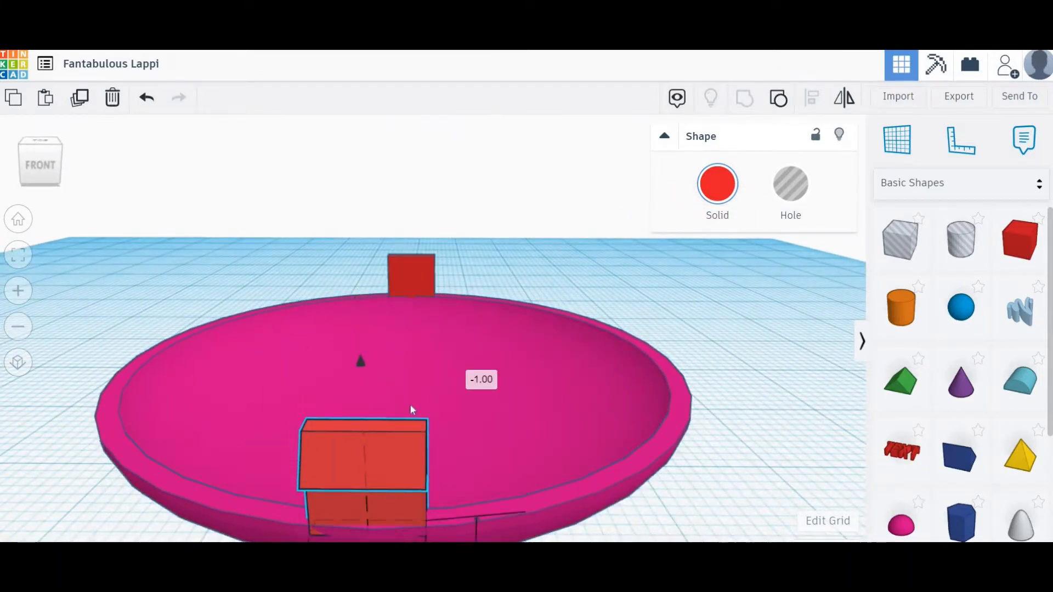
pyautogui.scroll(-5, 662, 443)
pyautogui.click(672, 455)
pyautogui.moveTo(671, 456); pyautogui.dragTo(705, 496, button='right')
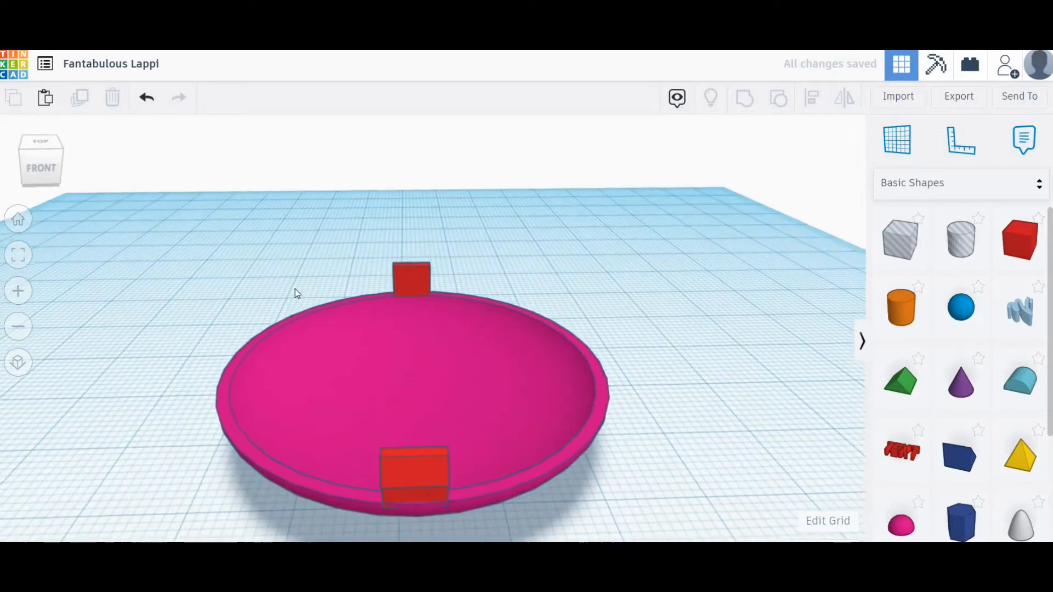
# Select the bowl with both clips and realign all three centrally across the bowl's width
pyautogui.scroll(-3, 387, 414)
pyautogui.moveTo(253, 237); pyautogui.dragTo(600, 496)
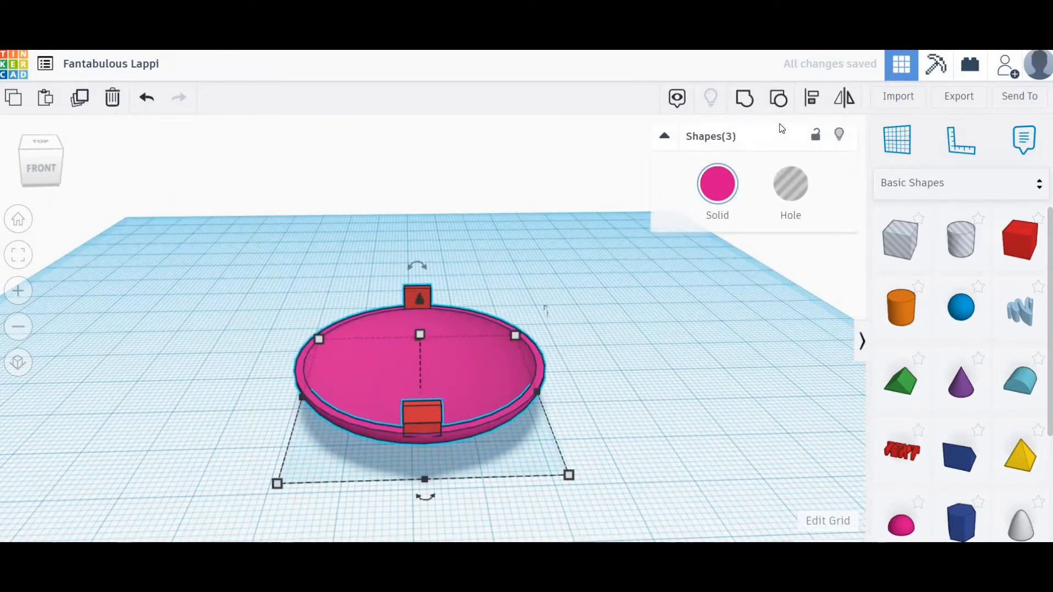
pyautogui.press('l')
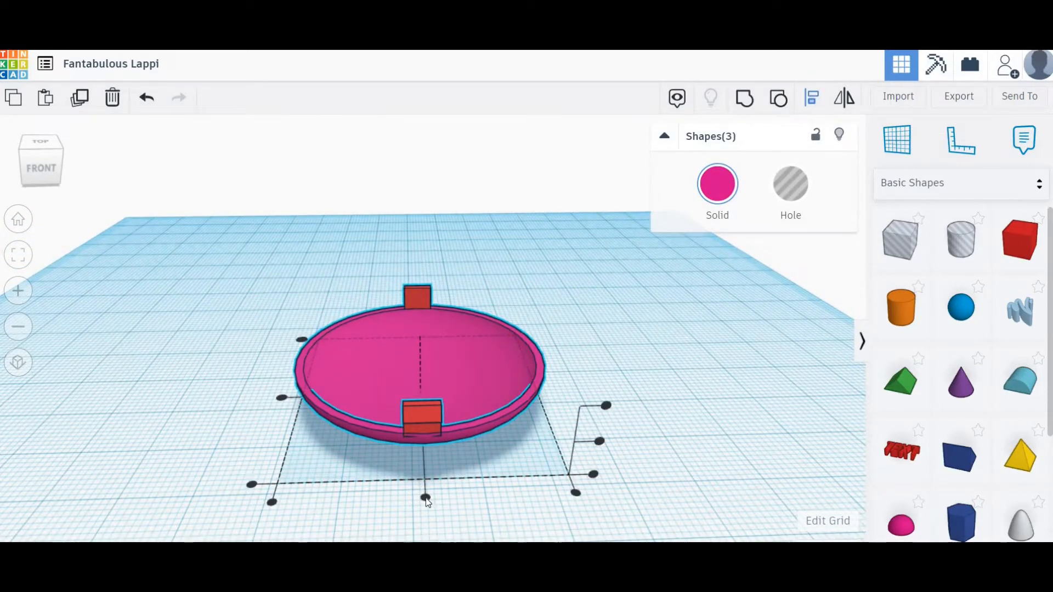
pyautogui.click(425, 498)
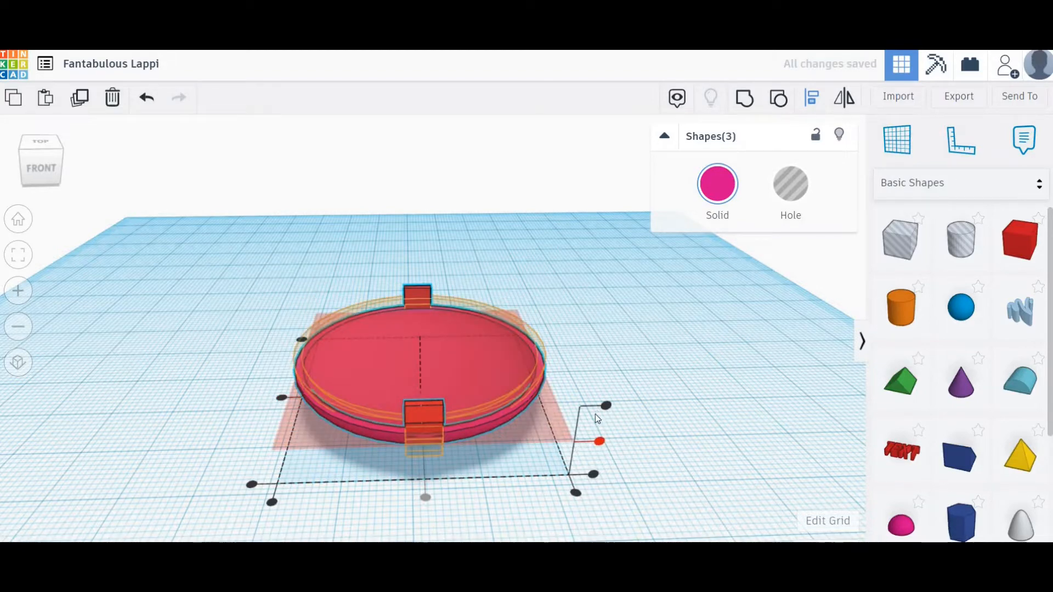
pyautogui.moveTo(596, 417); pyautogui.dragTo(575, 408, button='right')
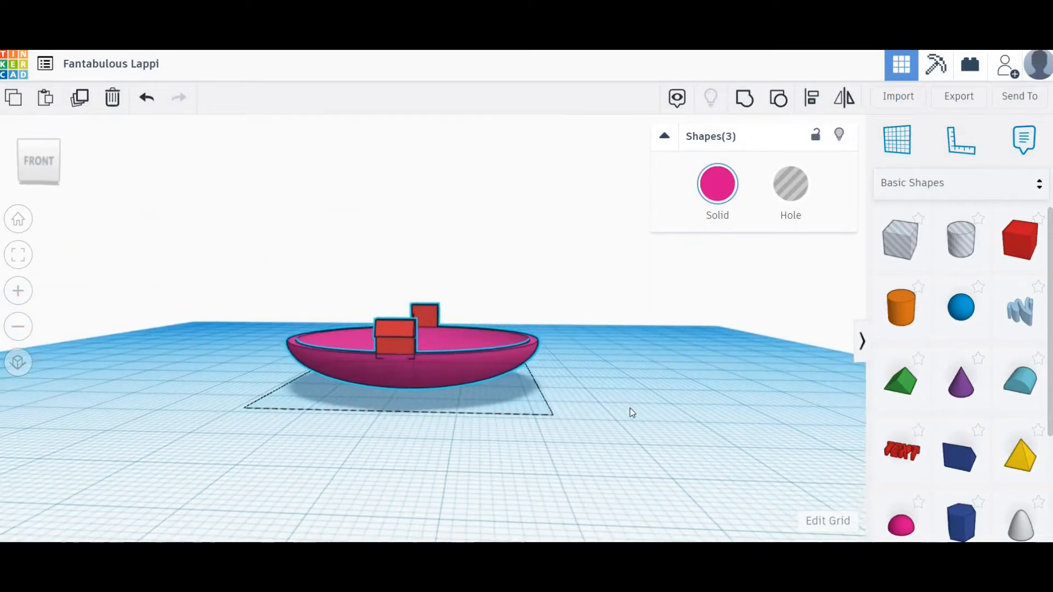
pyautogui.click(548, 426)
# Select the bowl and both clips and group them into one shape
pyautogui.moveTo(661, 446); pyautogui.dragTo(214, 435, button='right')
pyautogui.scroll(-2, 222, 255)
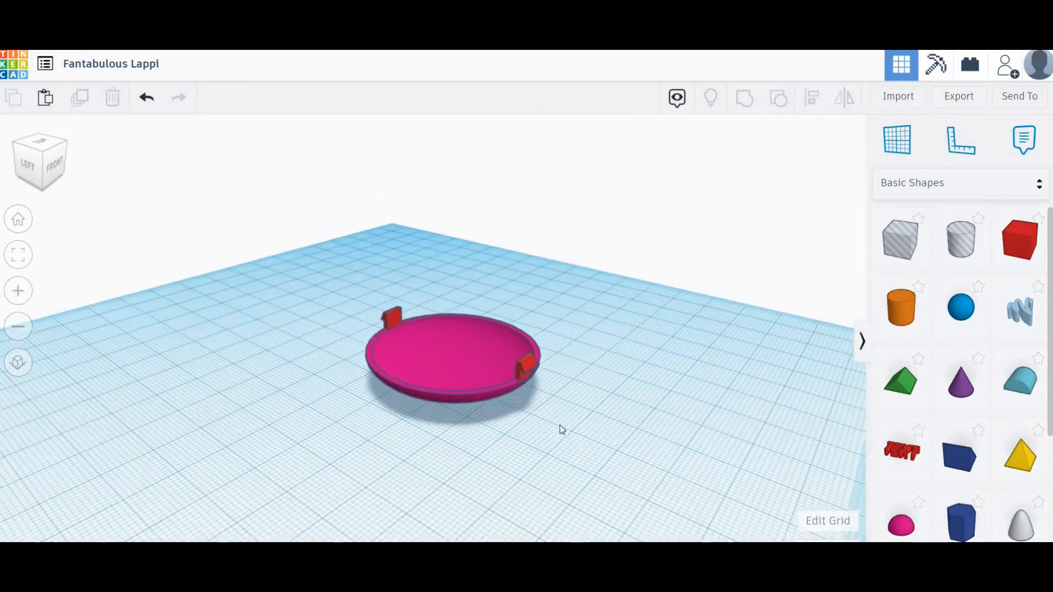
pyautogui.moveTo(257, 235); pyautogui.dragTo(570, 426)
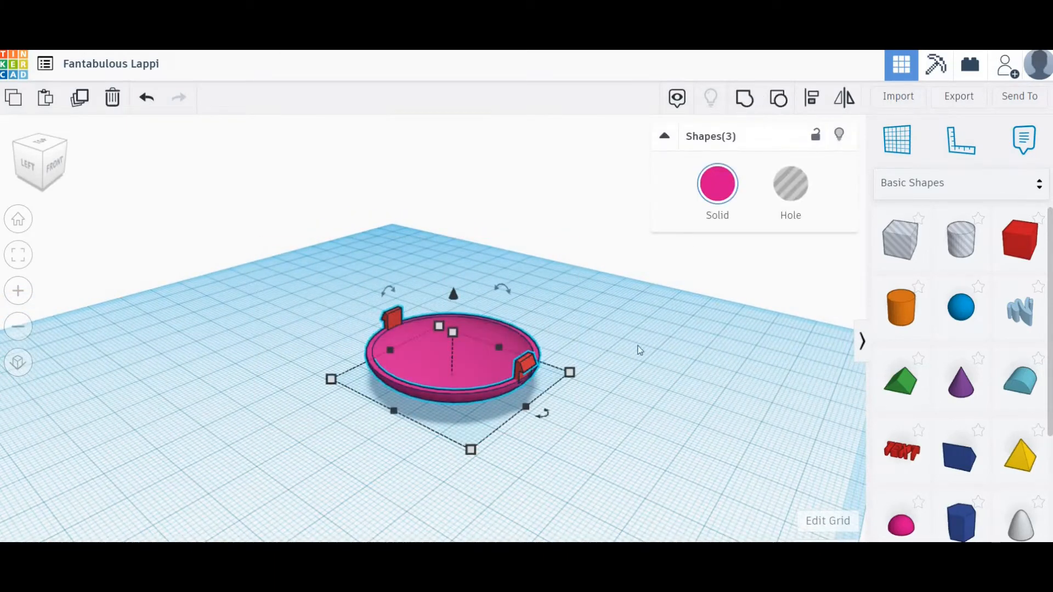
pyautogui.hotkey('ctrl', 'g')
pyautogui.click(398, 474)
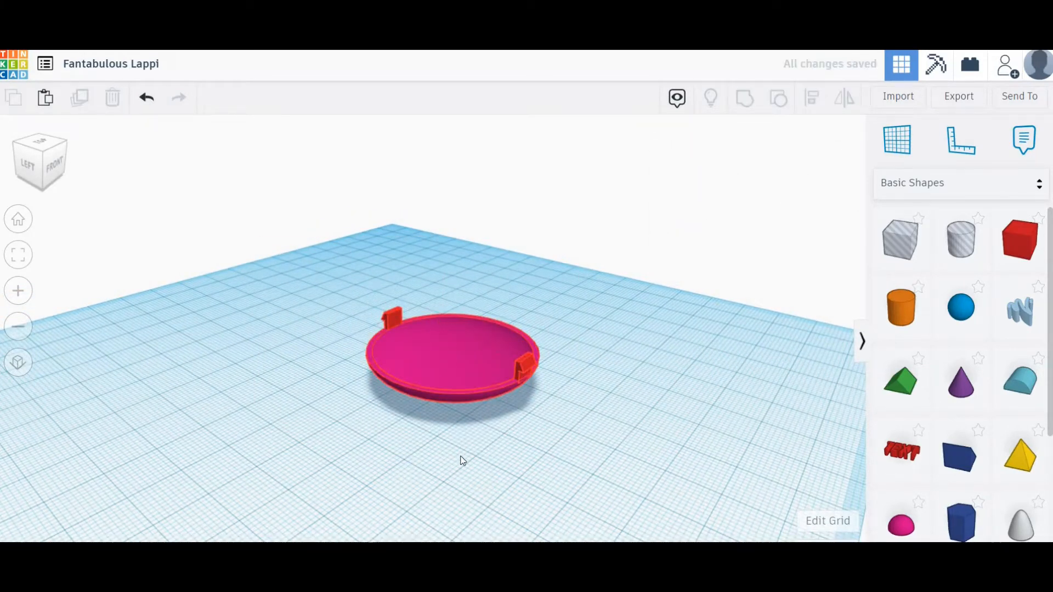
# Try turning the grouped bowl upside down and rotate it back upright
pyautogui.moveTo(462, 461); pyautogui.dragTo(449, 318, button='right')
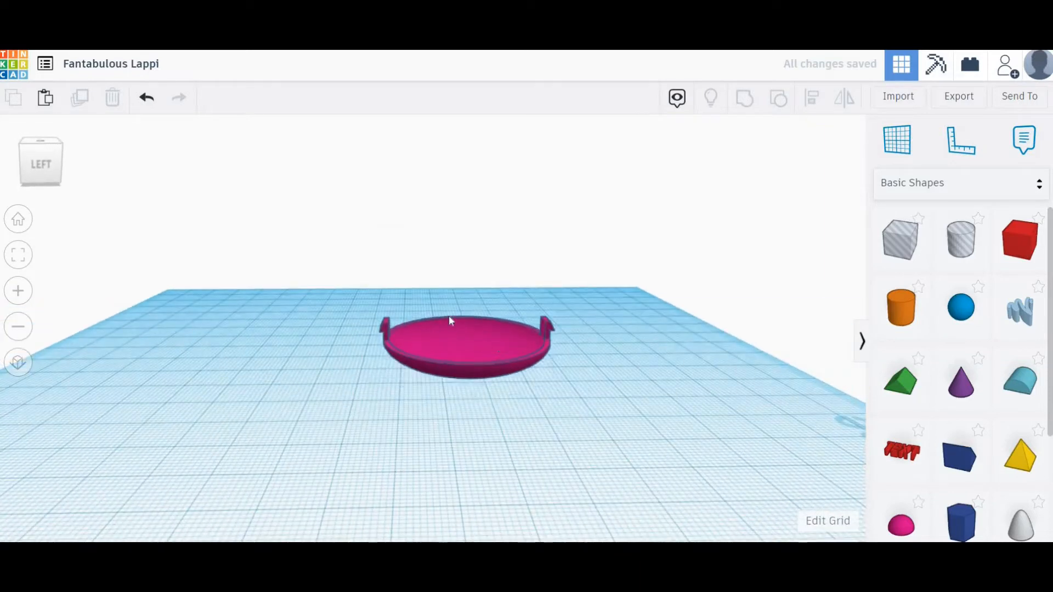
pyautogui.click(450, 321)
pyautogui.moveTo(446, 285); pyautogui.dragTo(511, 421)
pyautogui.scroll(3, 444, 370)
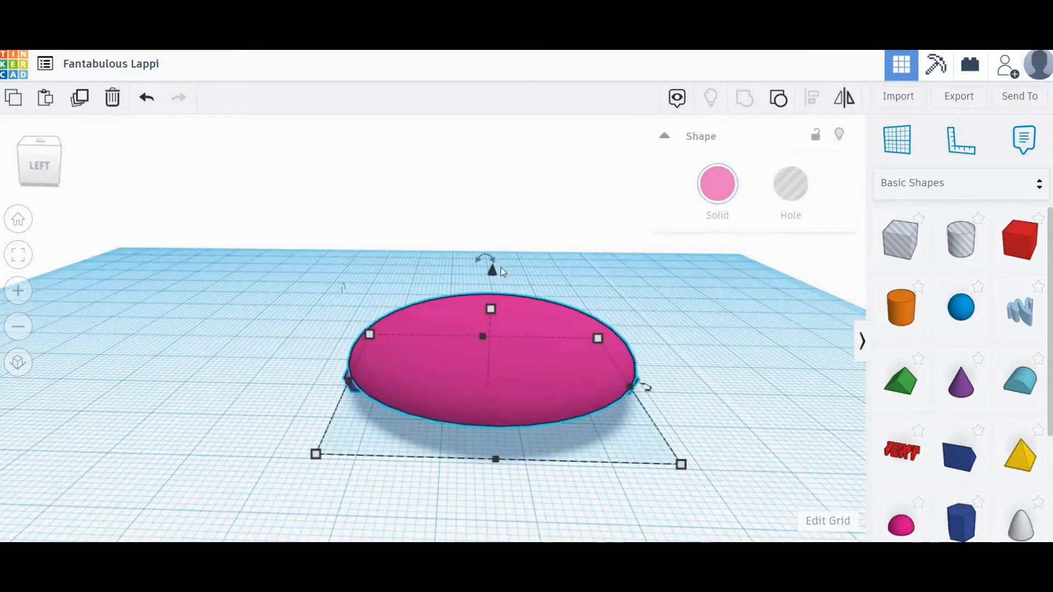
pyautogui.moveTo(489, 257); pyautogui.dragTo(591, 434)
pyautogui.click(735, 402)
pyautogui.moveTo(735, 402); pyautogui.dragTo(168, 533, button='right')
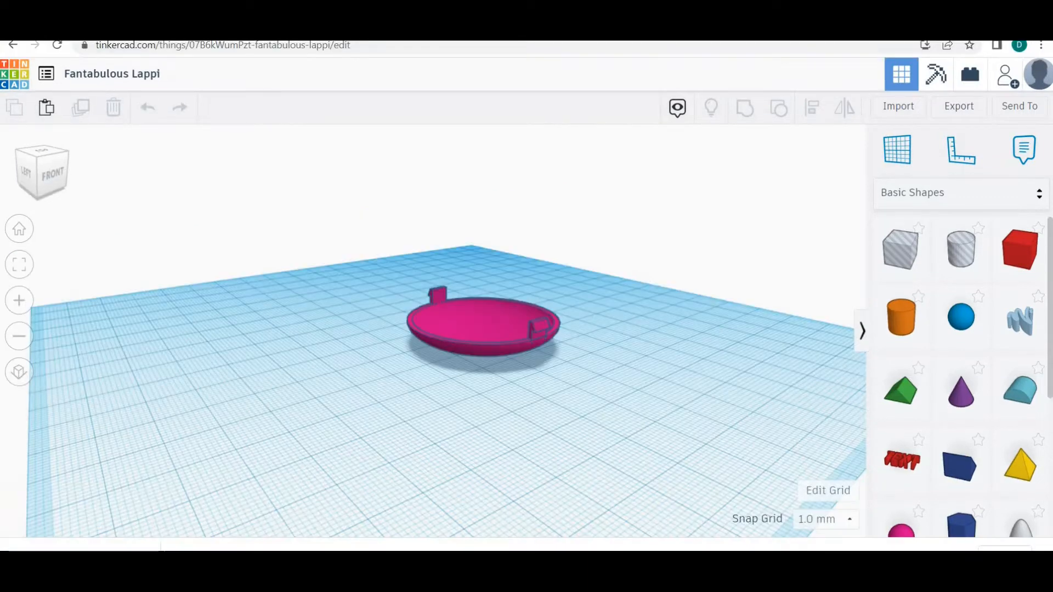
# Export the selected bowl with its clips as an STL file for 3D printing
pyautogui.moveTo(467, 328); pyautogui.dragTo(513, 357, button='right')
pyautogui.click(470, 327)
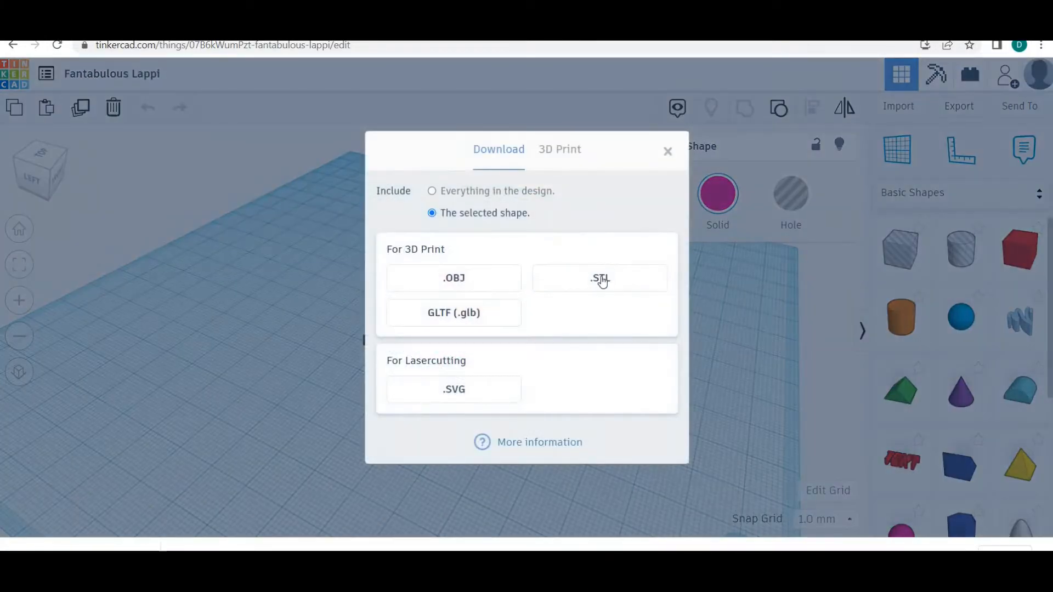
pyautogui.click(602, 279)
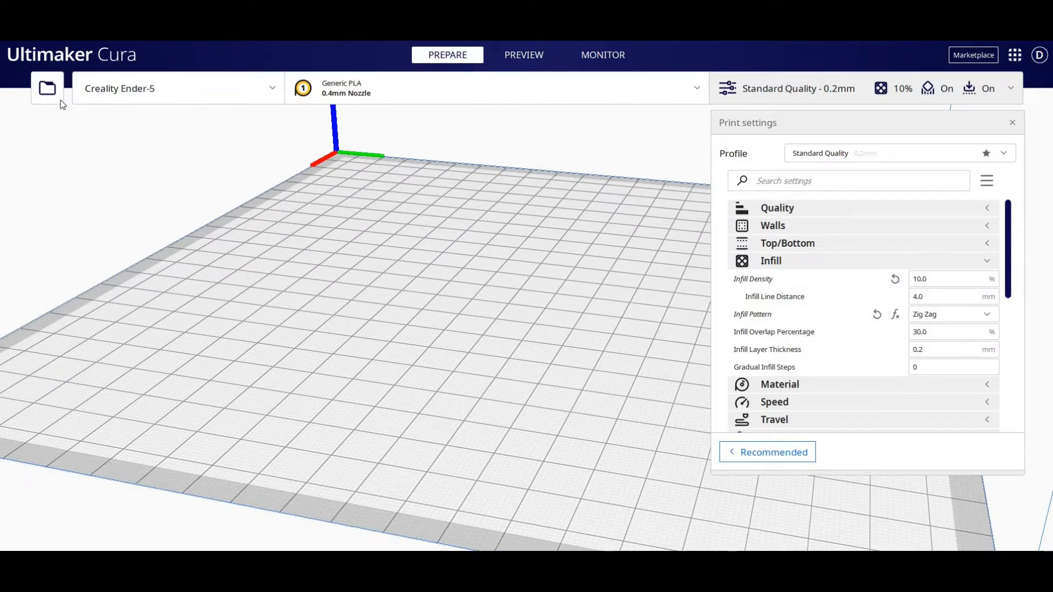
# In Ultimaker Cura, load Fantabulous Lappi.stl from the Downloads folder onto the build plate
pyautogui.click(47, 87)
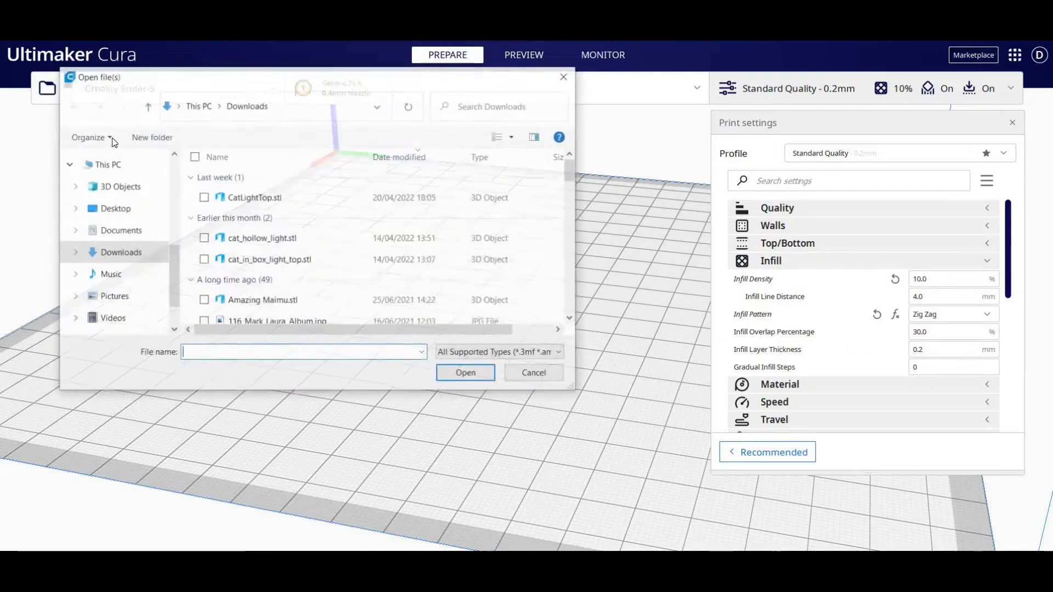
pyautogui.click(276, 204)
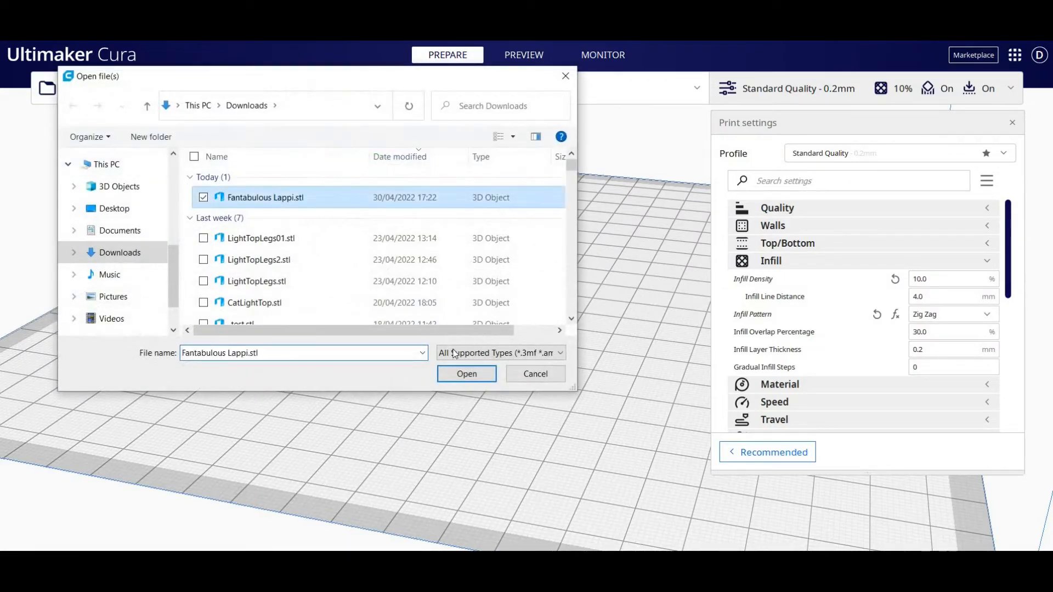
pyautogui.click(476, 374)
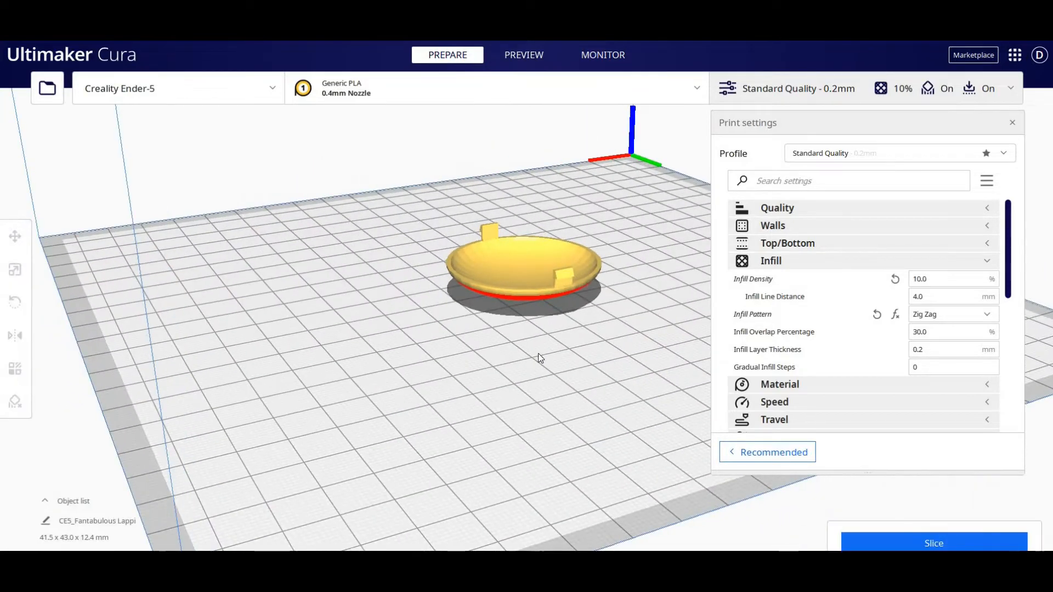
# Switch the print profile to Low Quality - 0.28 mm and keep the customised settings
pyautogui.moveTo(613, 369); pyautogui.dragTo(532, 271, button='right')
pyautogui.click(531, 268)
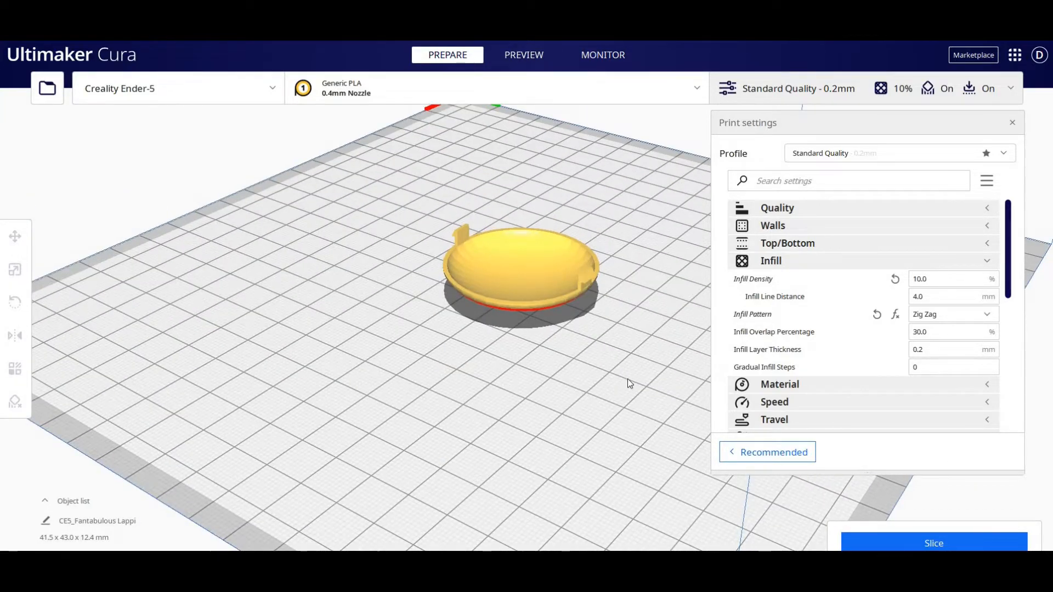
pyautogui.click(614, 373)
pyautogui.moveTo(614, 373); pyautogui.dragTo(599, 355, button='right')
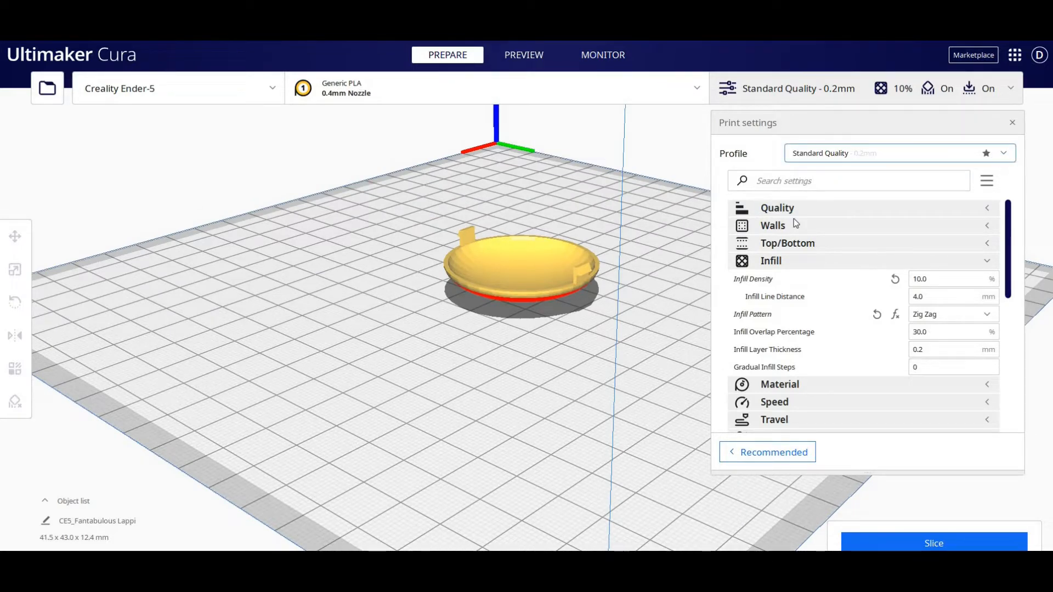
pyautogui.click(1003, 154)
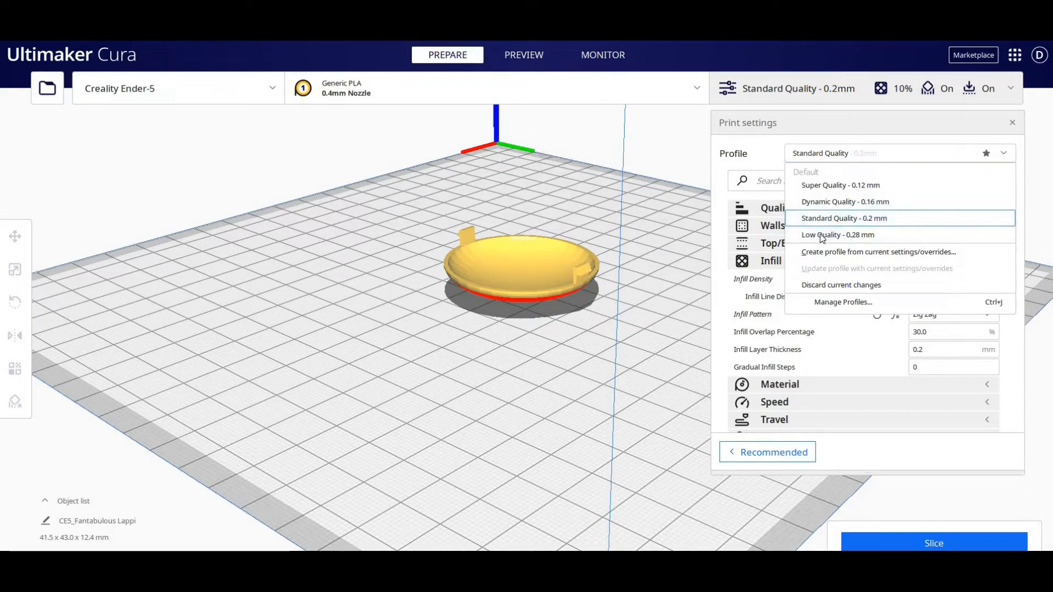
pyautogui.click(821, 236)
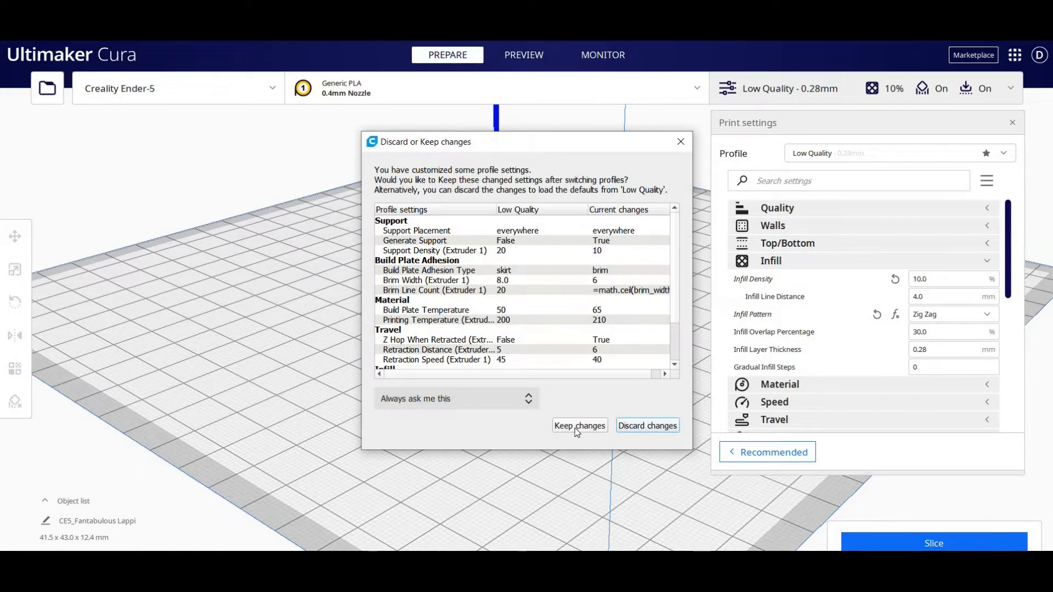
pyautogui.click(579, 426)
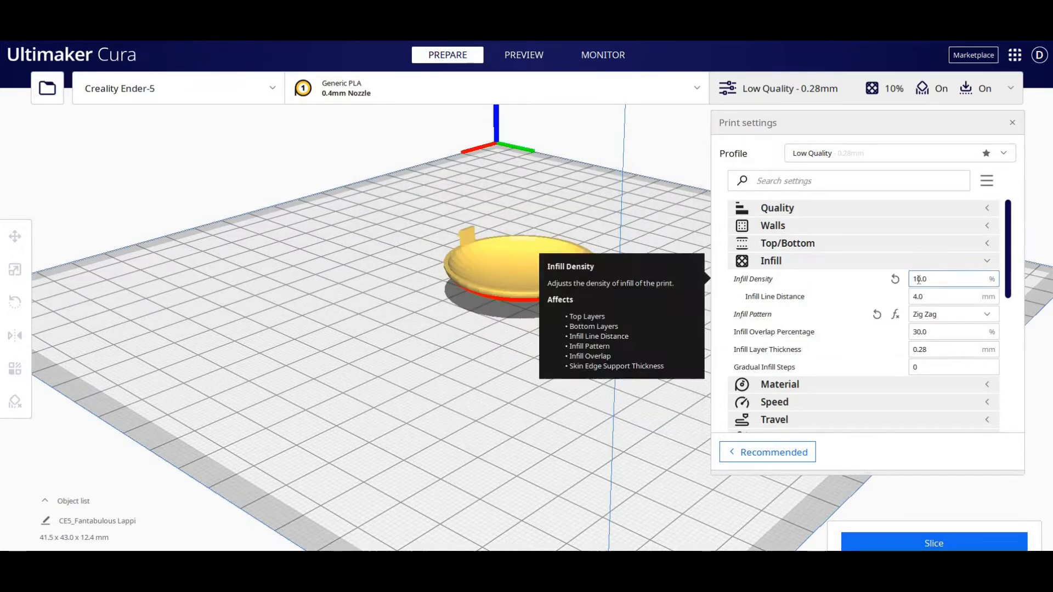
# Review the infill, support and build plate adhesion settings for the print
pyautogui.scroll(-5, 1003, 331)
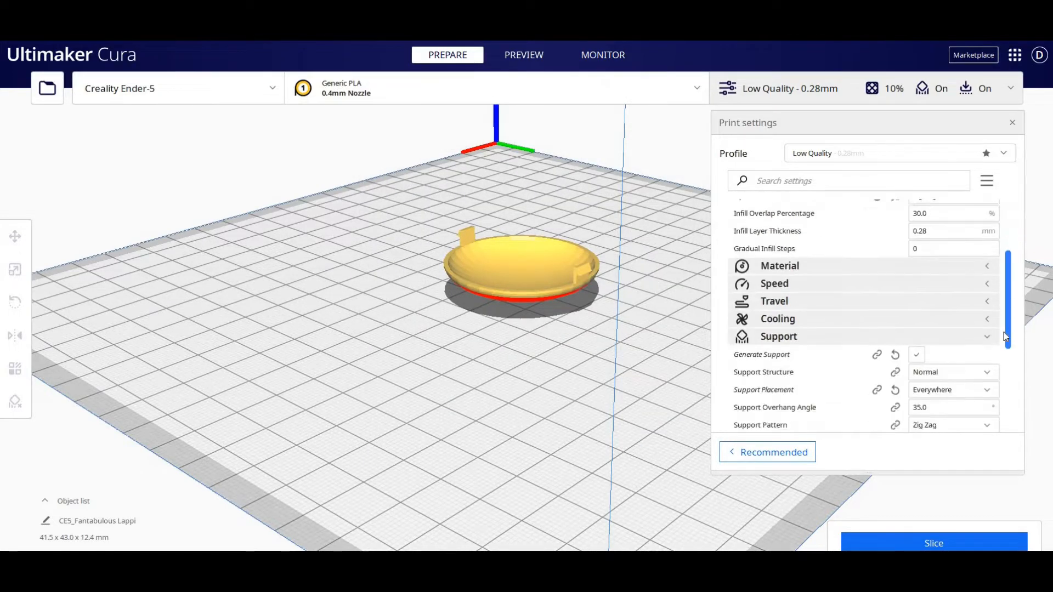
pyautogui.scroll(-1, 999, 335)
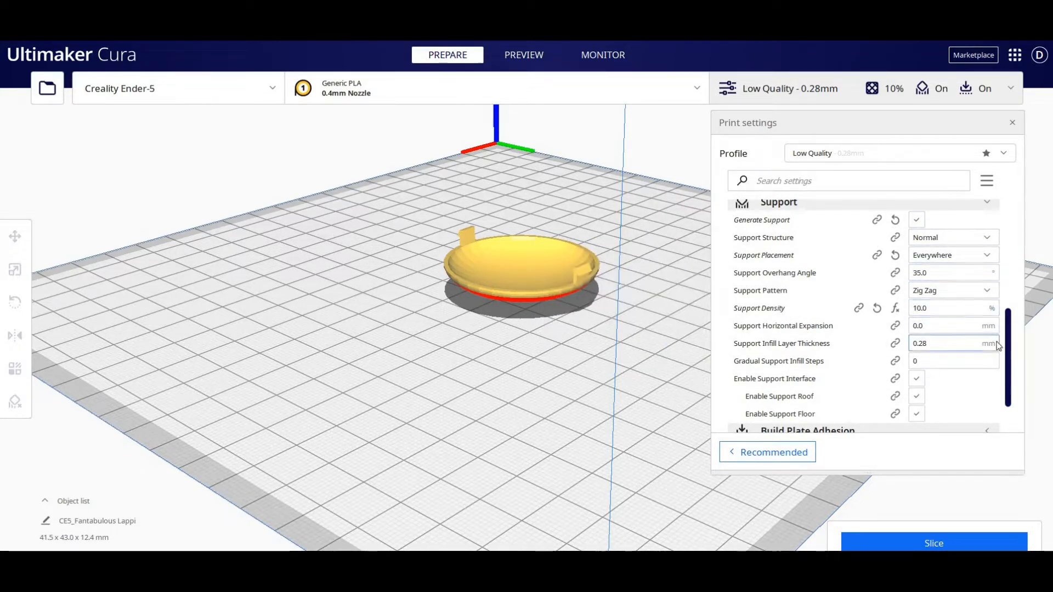
pyautogui.scroll(-3, 1005, 375)
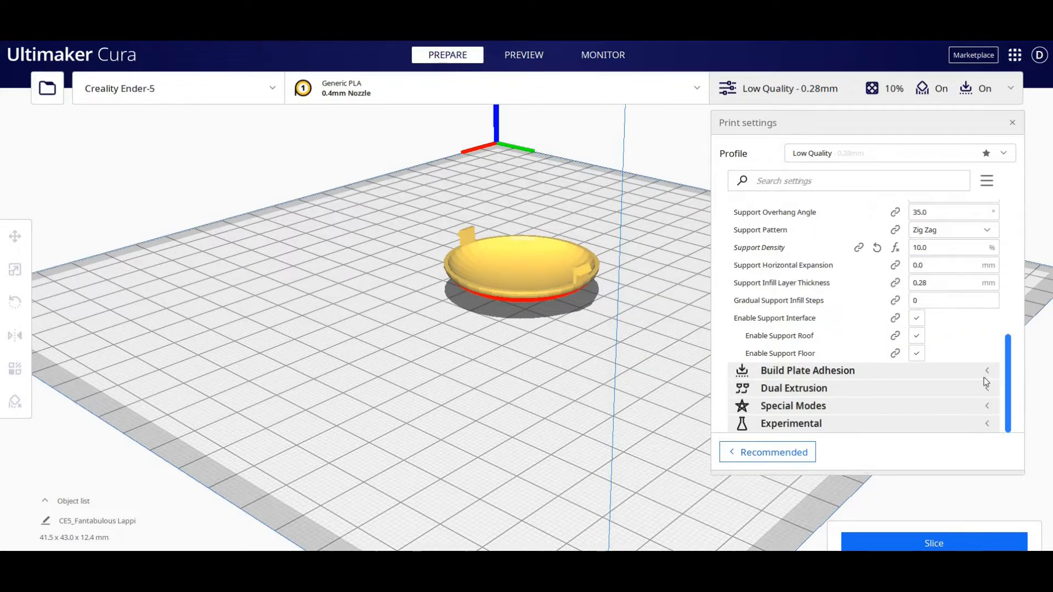
pyautogui.click(921, 372)
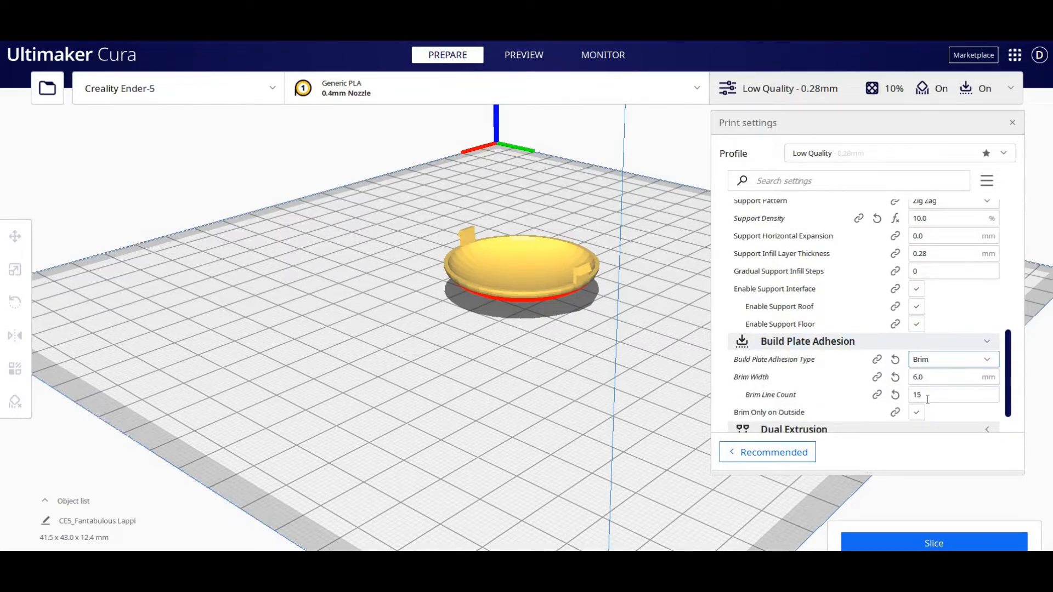
pyautogui.click(987, 341)
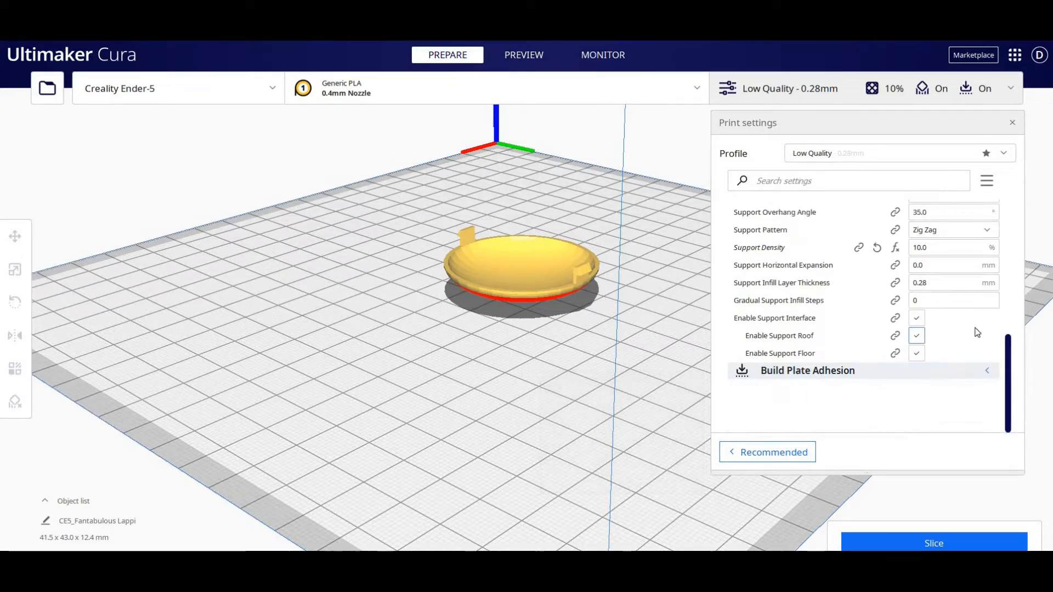
# Slice the bowl and inspect its sliced layers, supports and brim in the layer preview
pyautogui.click(931, 541)
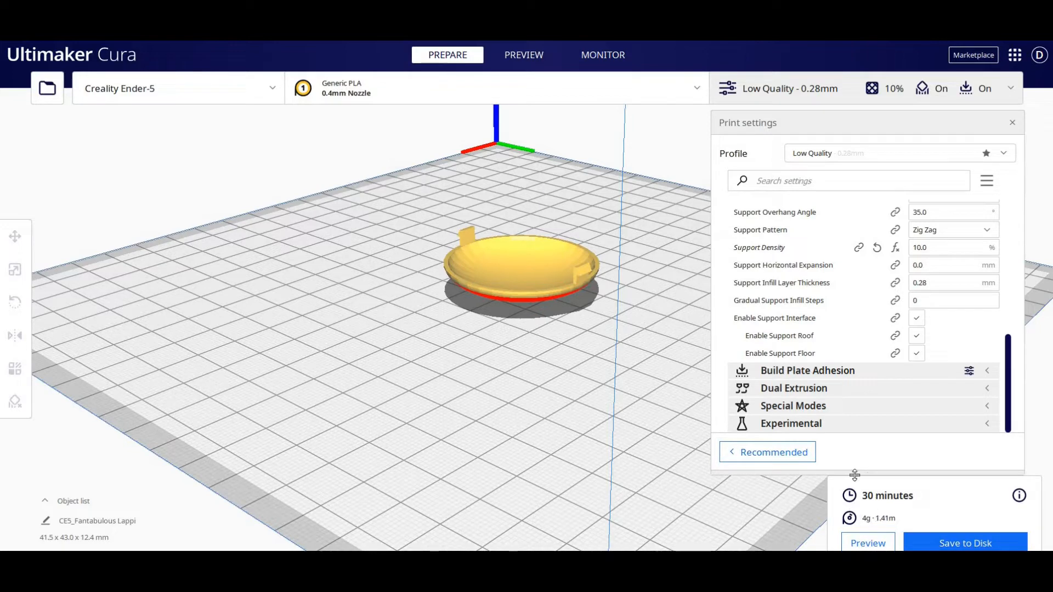
pyautogui.click(516, 54)
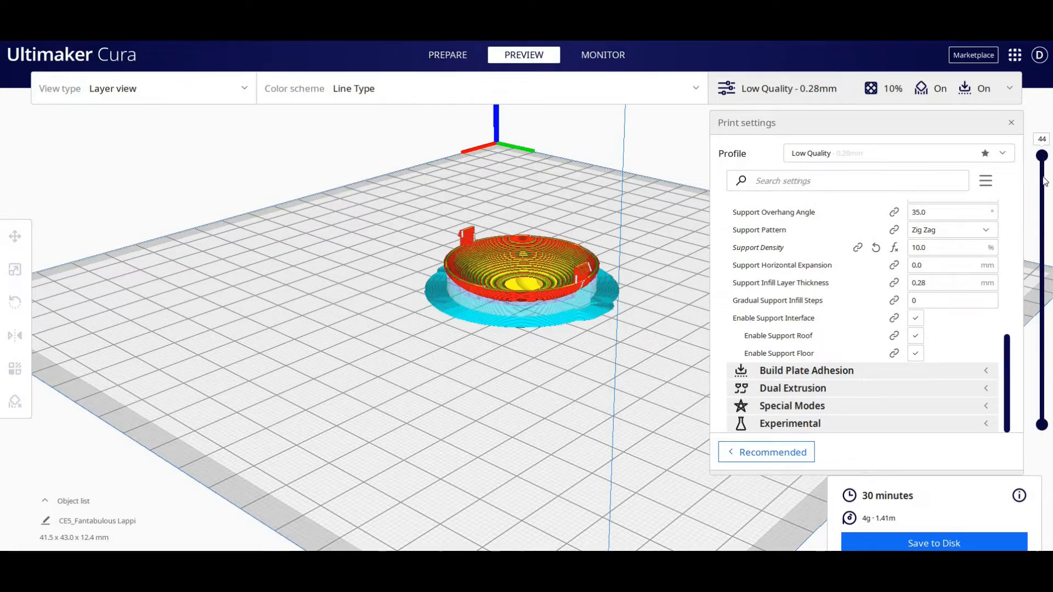
pyautogui.moveTo(1045, 260); pyautogui.dragTo(1042, 155)
pyautogui.moveTo(533, 380); pyautogui.dragTo(595, 333, button='right')
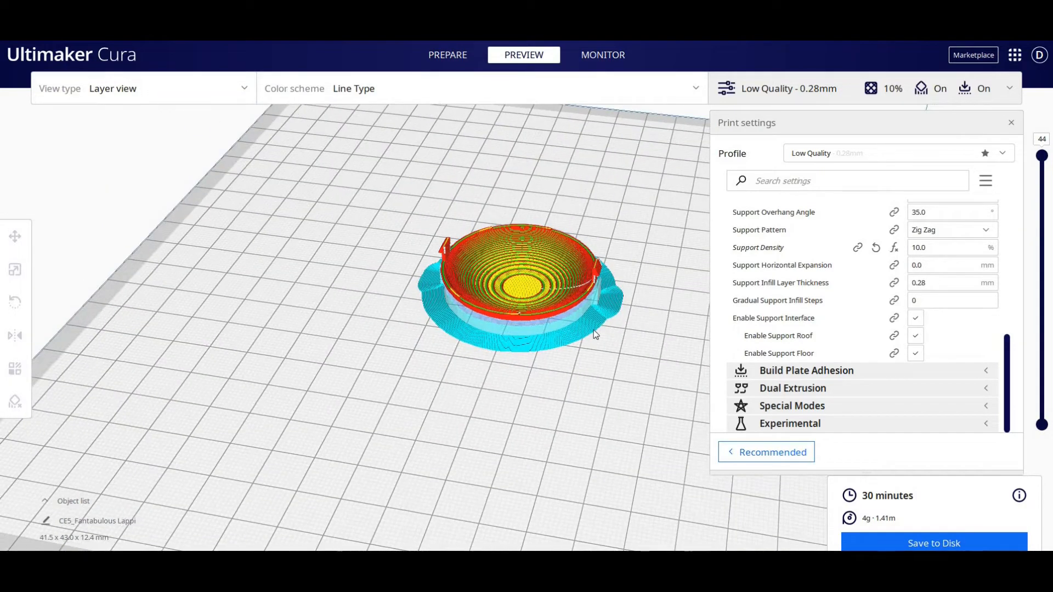
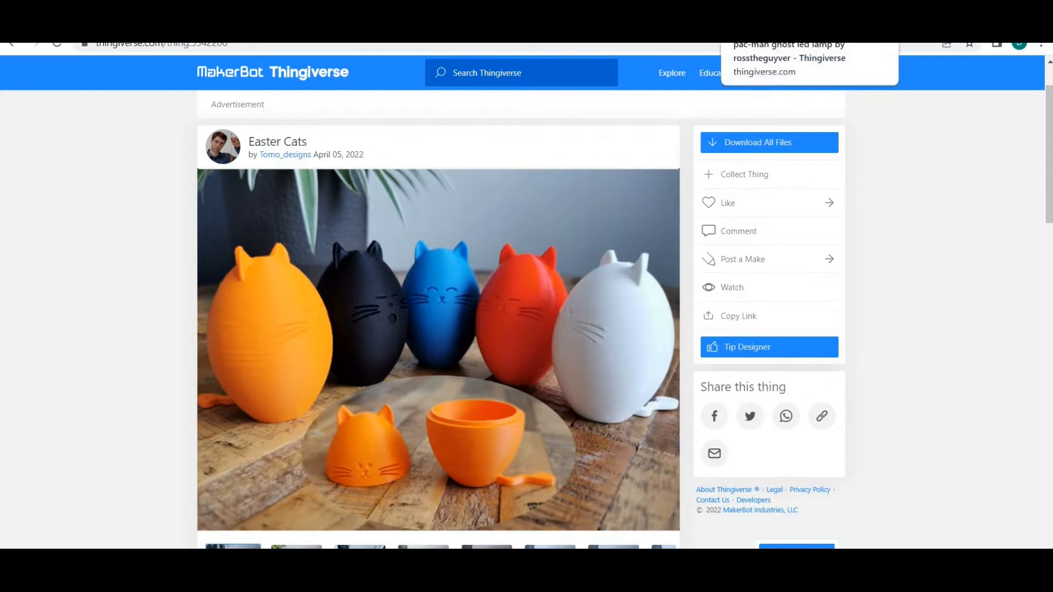
# Return to the Fantabulous Lappi design in Tinkercad and choose Wink cat.stl from the Easter Cats folder as the import file
pyautogui.click(767, 22)
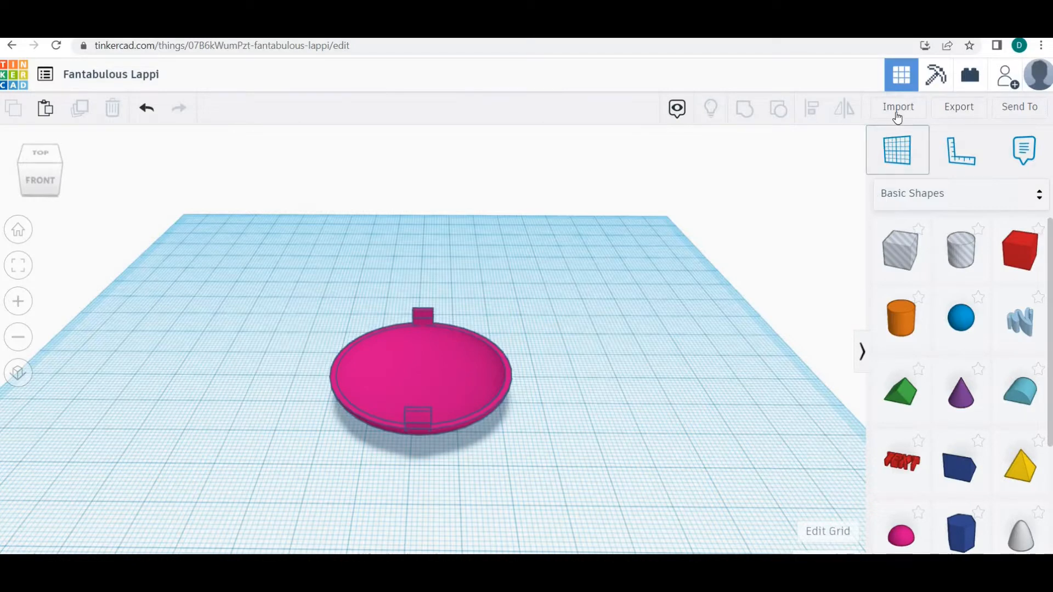
pyautogui.click(898, 110)
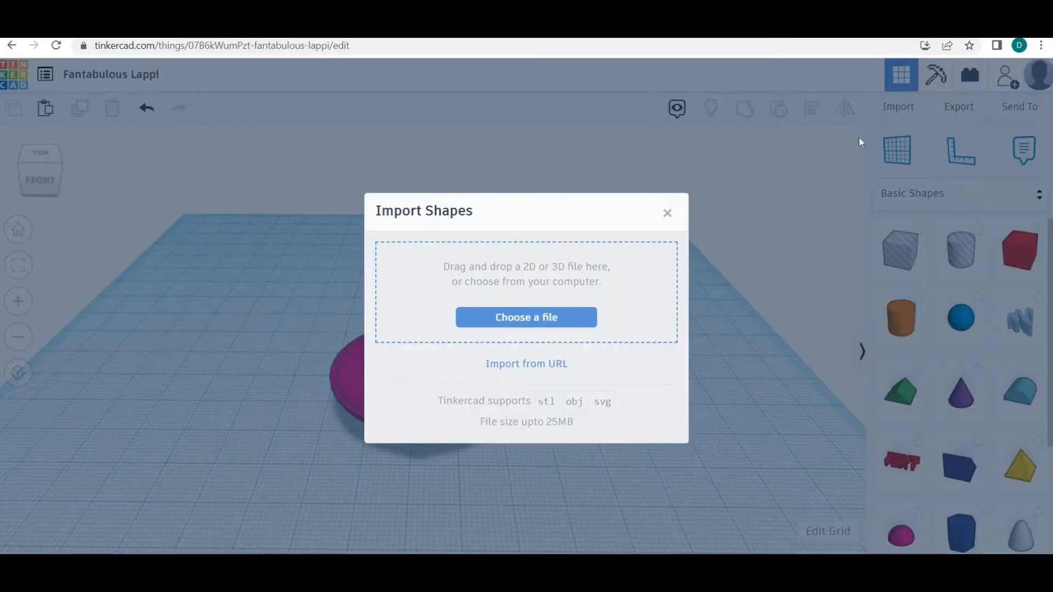
pyautogui.click(539, 316)
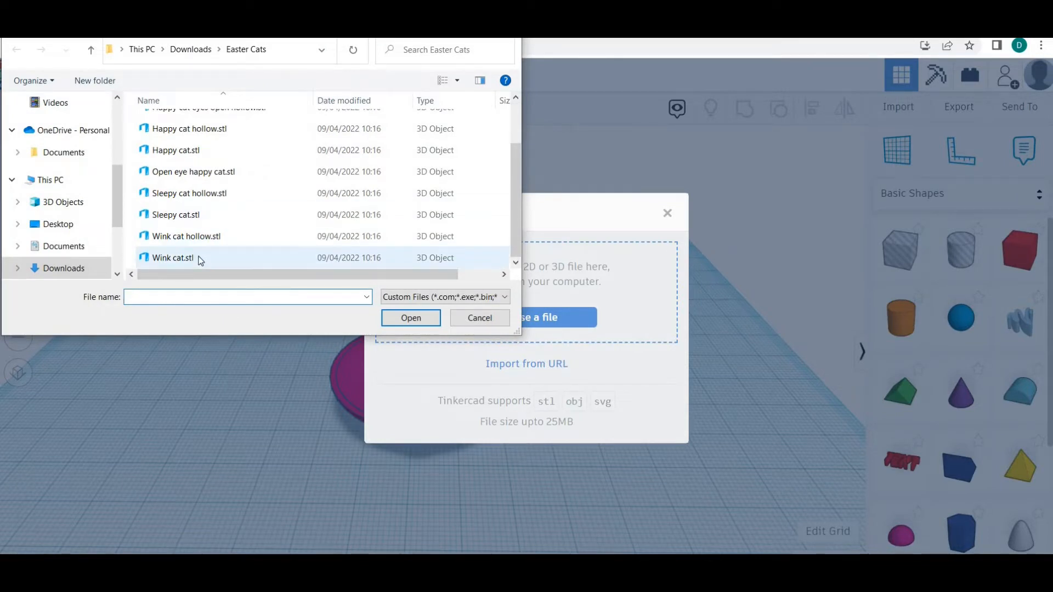
pyautogui.click(325, 257)
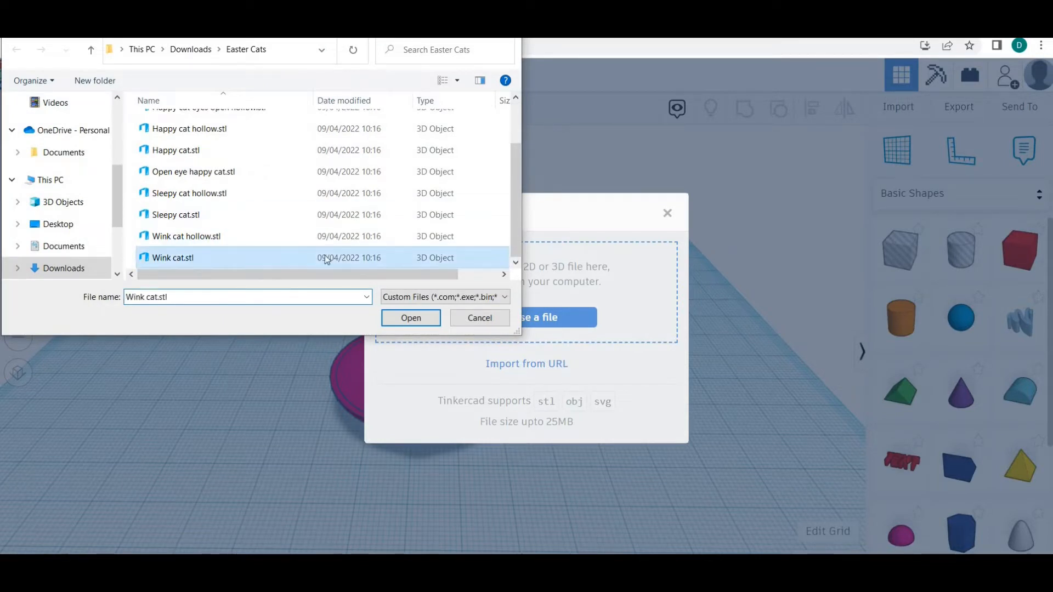
pyautogui.click(406, 315)
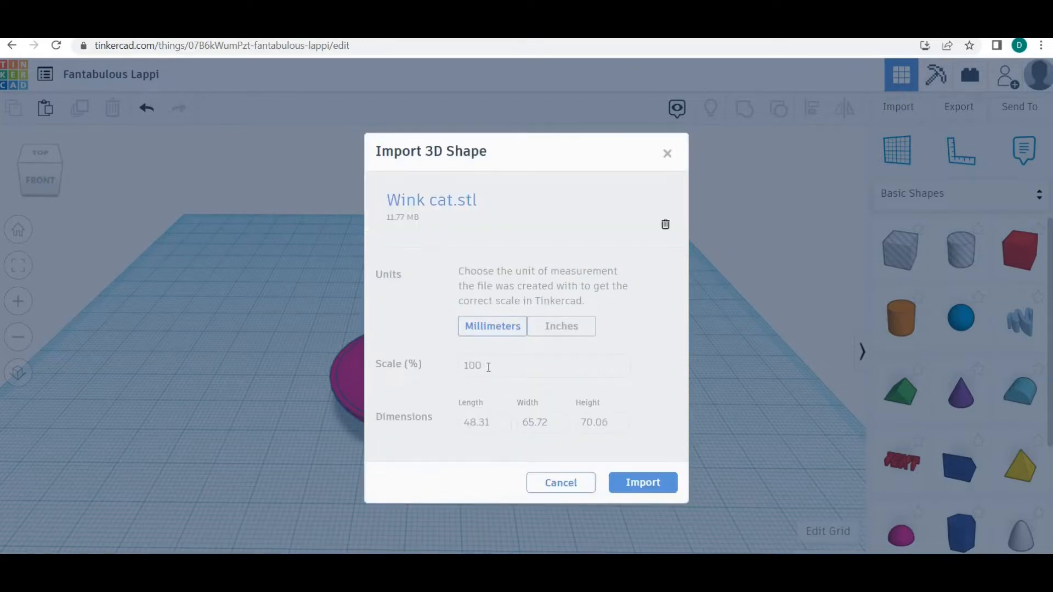
# Set the import scale to 75% in millimetres and import the cat onto the workplane
pyautogui.write('700')
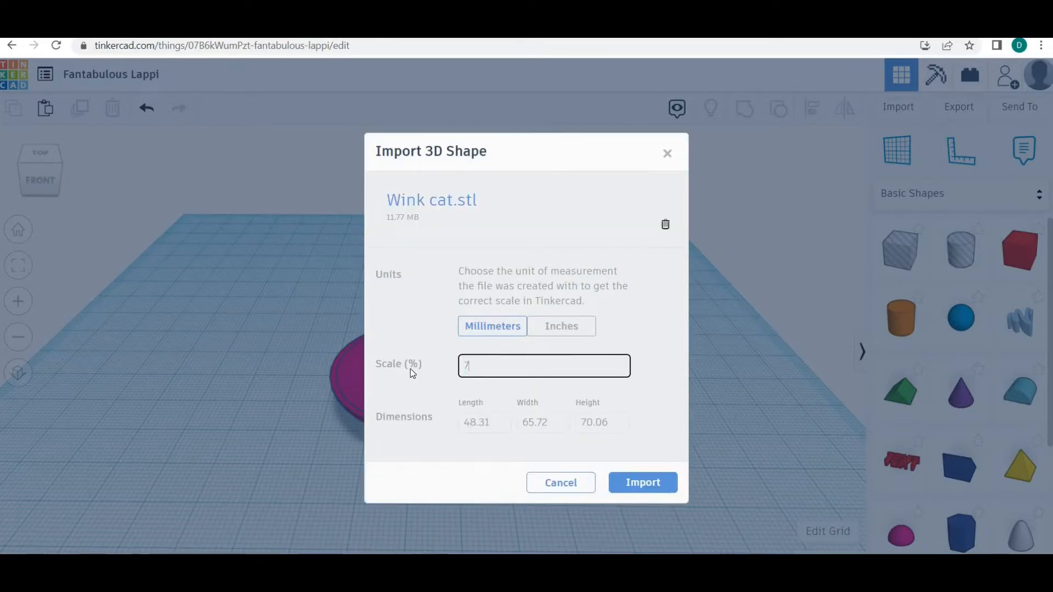
pyautogui.press('BackSpace')
pyautogui.press('BackSpace')
pyautogui.write('5')
pyautogui.press('Return')
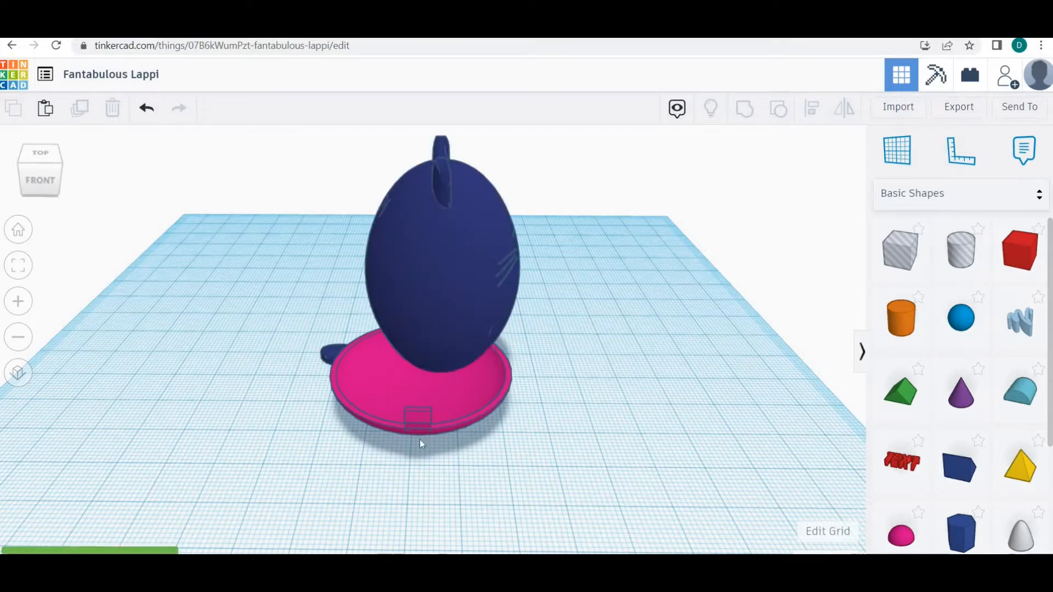
# Move the imported cat clear of the bowl on the workplane
pyautogui.moveTo(420, 441); pyautogui.dragTo(301, 356, button='right')
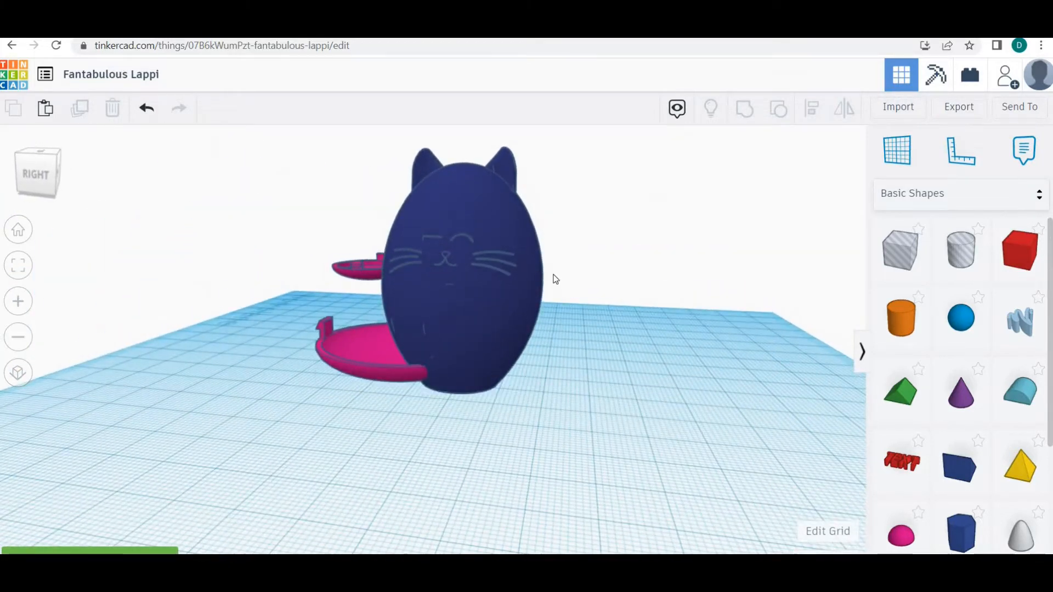
pyautogui.moveTo(466, 266); pyautogui.dragTo(453, 272)
pyautogui.moveTo(453, 272); pyautogui.dragTo(539, 273, button='right')
pyautogui.moveTo(526, 343); pyautogui.dragTo(558, 271)
pyautogui.click(629, 393)
# Place a box hole at the base of the cat and move the bowl on the workplane farther away from it
pyautogui.moveTo(561, 340); pyautogui.dragTo(746, 297, button='right')
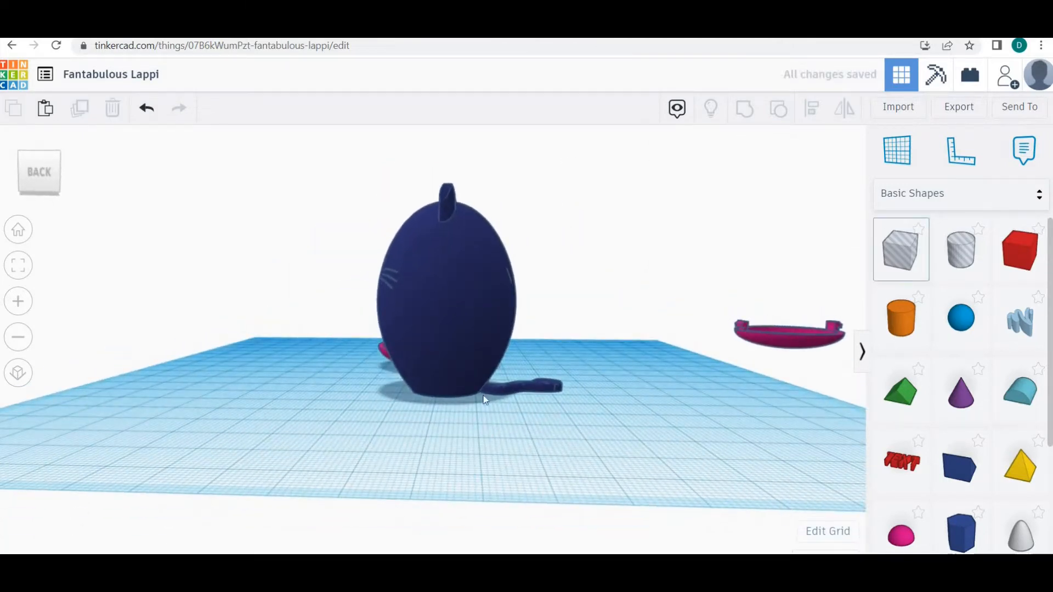
pyautogui.click(449, 390)
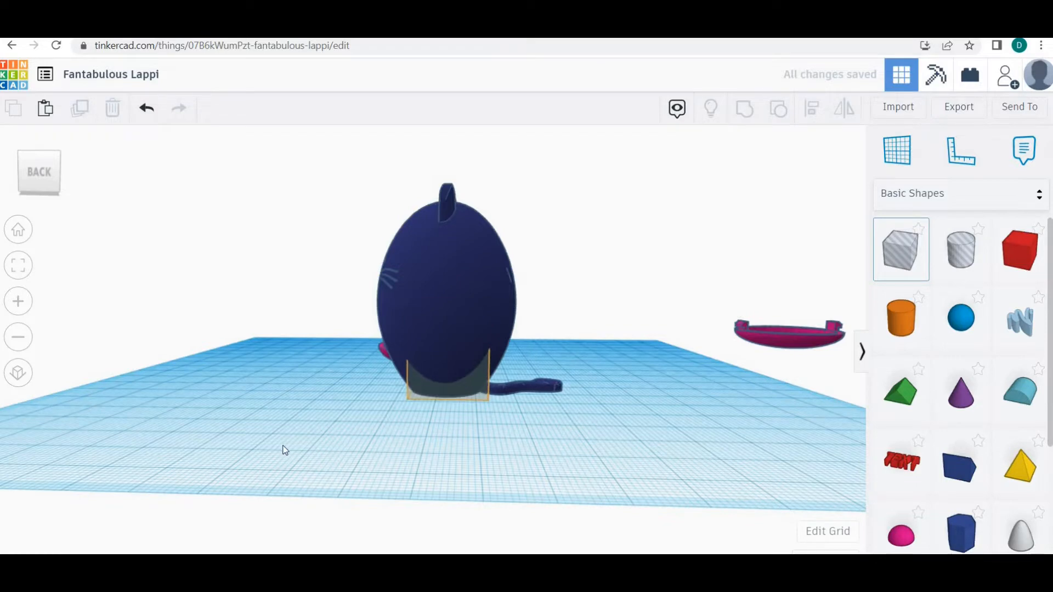
pyautogui.click(377, 474)
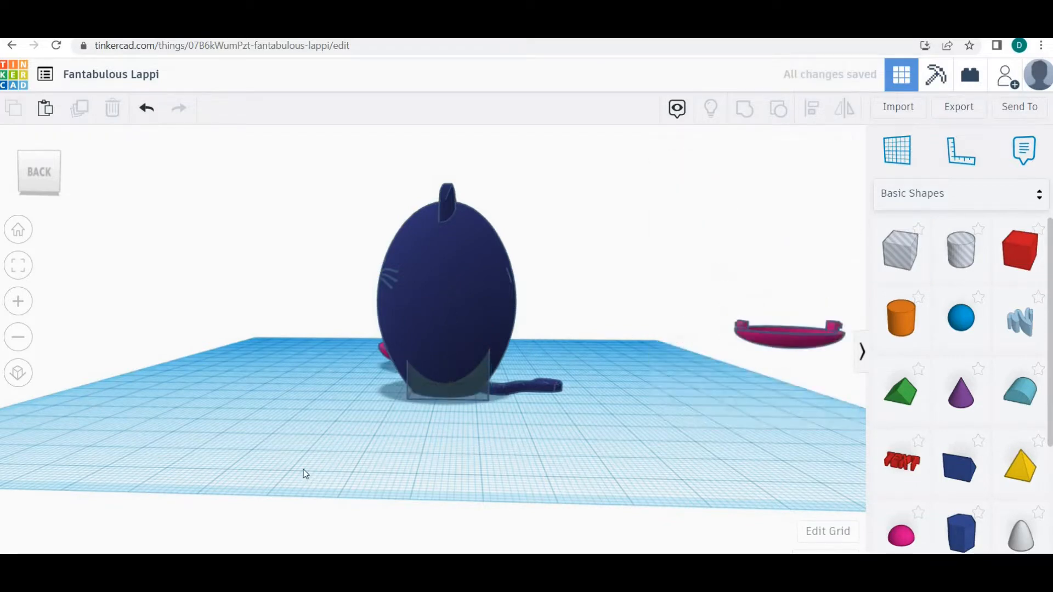
pyautogui.moveTo(301, 475); pyautogui.dragTo(266, 500, button='right')
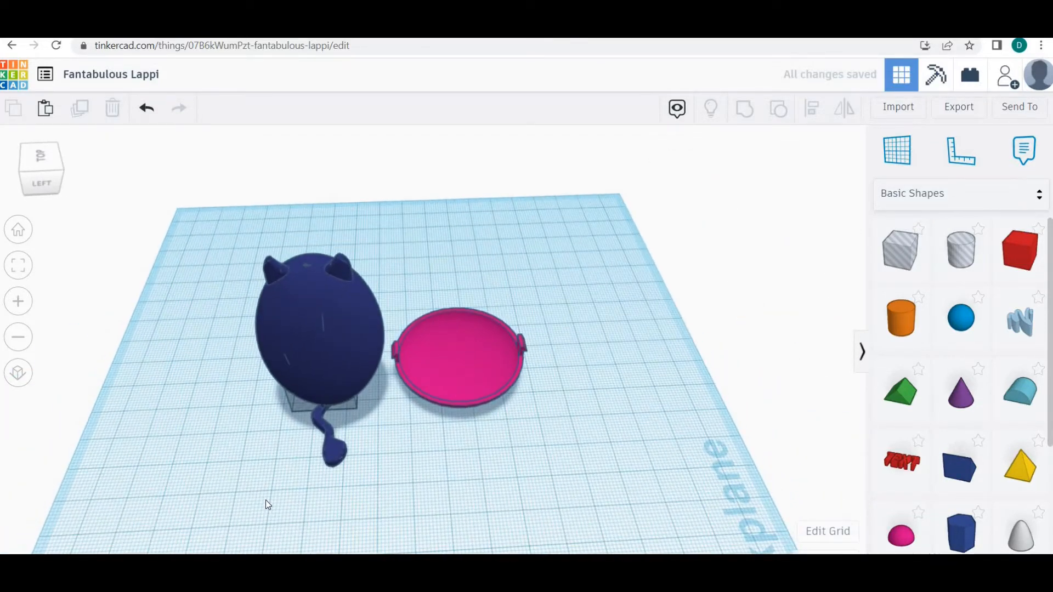
pyautogui.moveTo(488, 351); pyautogui.dragTo(581, 255)
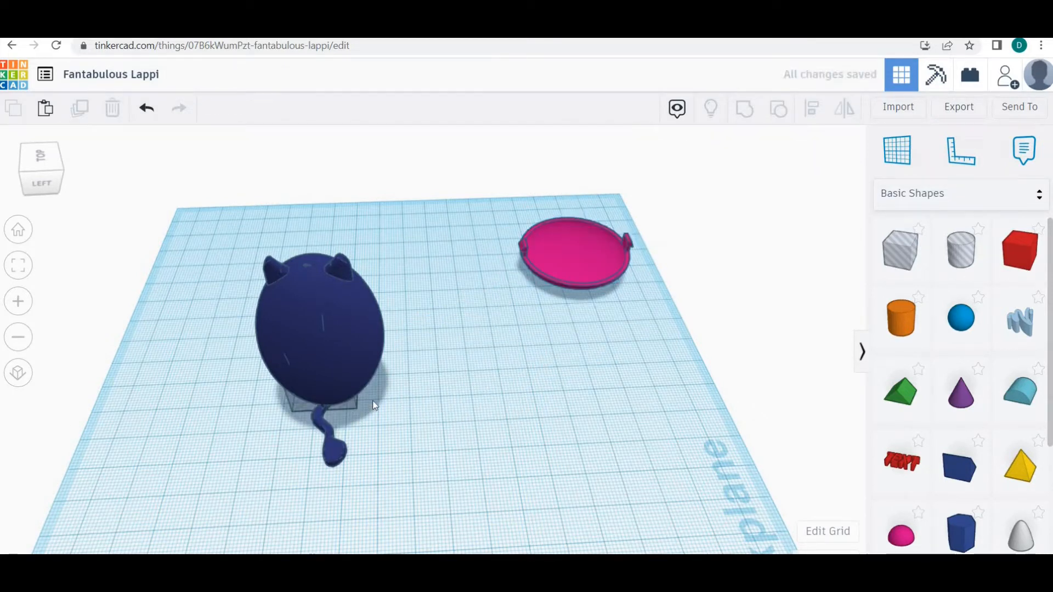
# Enlarge the box hole's footprint on all sides so it covers the cat's whole base and tail
pyautogui.click(357, 411)
pyautogui.moveTo(357, 409); pyautogui.dragTo(436, 492)
pyautogui.moveTo(436, 492); pyautogui.dragTo(455, 442, button='right')
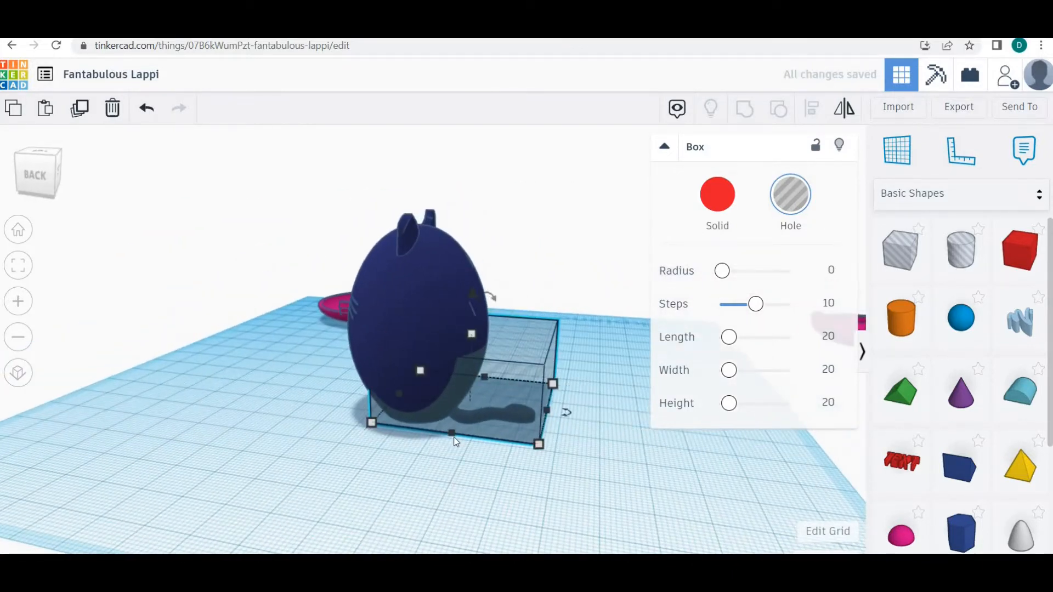
pyautogui.moveTo(455, 449); pyautogui.dragTo(442, 445)
pyautogui.moveTo(443, 445); pyautogui.dragTo(607, 433, button='right')
pyautogui.moveTo(492, 395); pyautogui.dragTo(473, 429)
pyautogui.moveTo(472, 431); pyautogui.dragTo(78, 419, button='right')
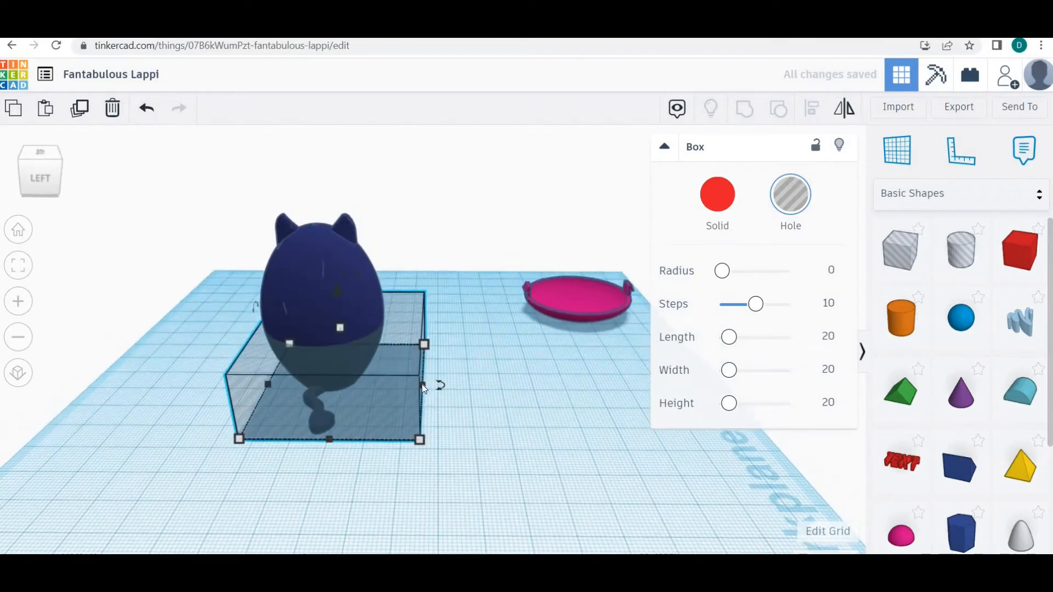
pyautogui.moveTo(423, 387); pyautogui.dragTo(399, 387)
pyautogui.moveTo(577, 415); pyautogui.dragTo(631, 411, button='right')
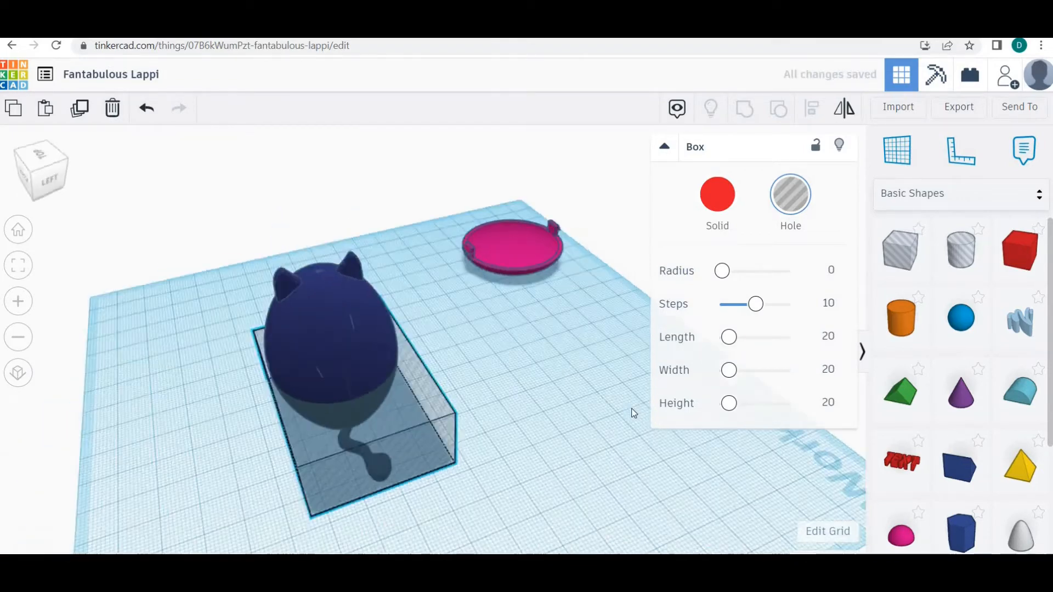
# Reduce the box hole's height to 4 mm so it encloses only the tail and the bottom of the cat
pyautogui.moveTo(538, 376); pyautogui.dragTo(528, 350, button='right')
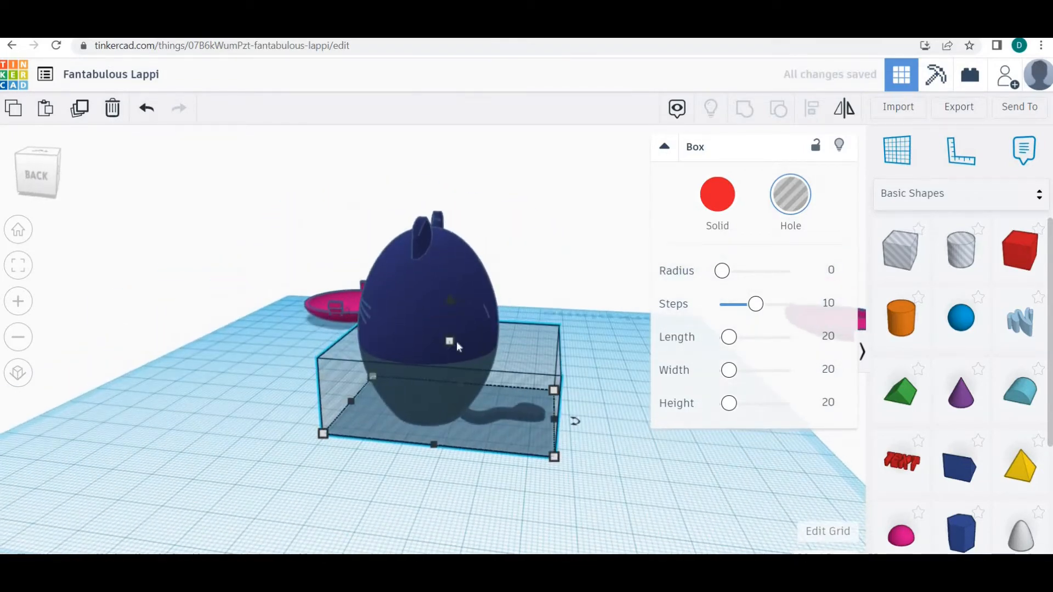
pyautogui.moveTo(446, 343); pyautogui.dragTo(441, 406)
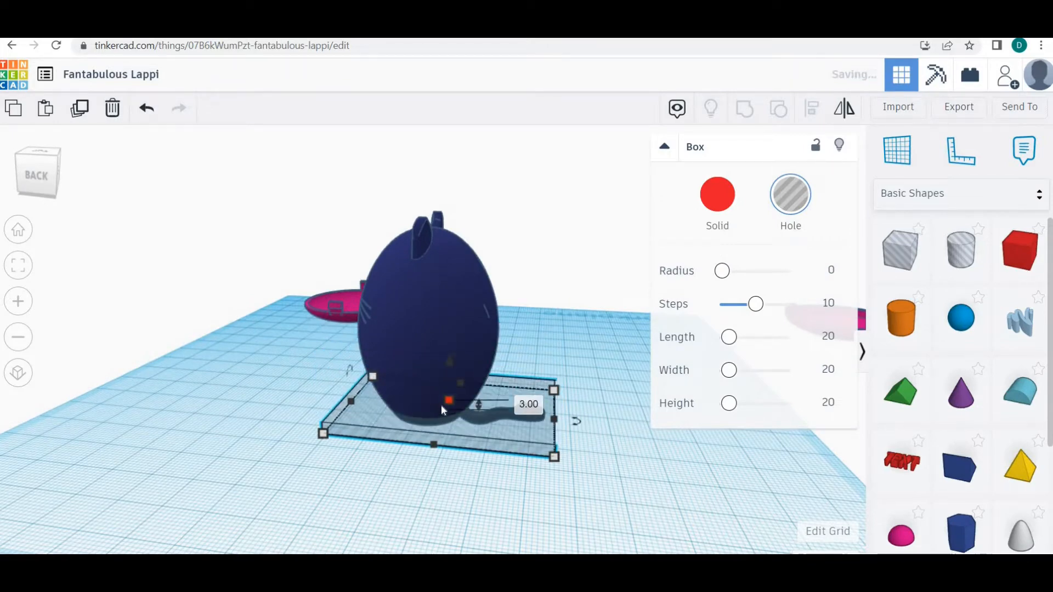
pyautogui.scroll(5, 437, 318)
pyautogui.moveTo(438, 316); pyautogui.dragTo(340, 280, button='right')
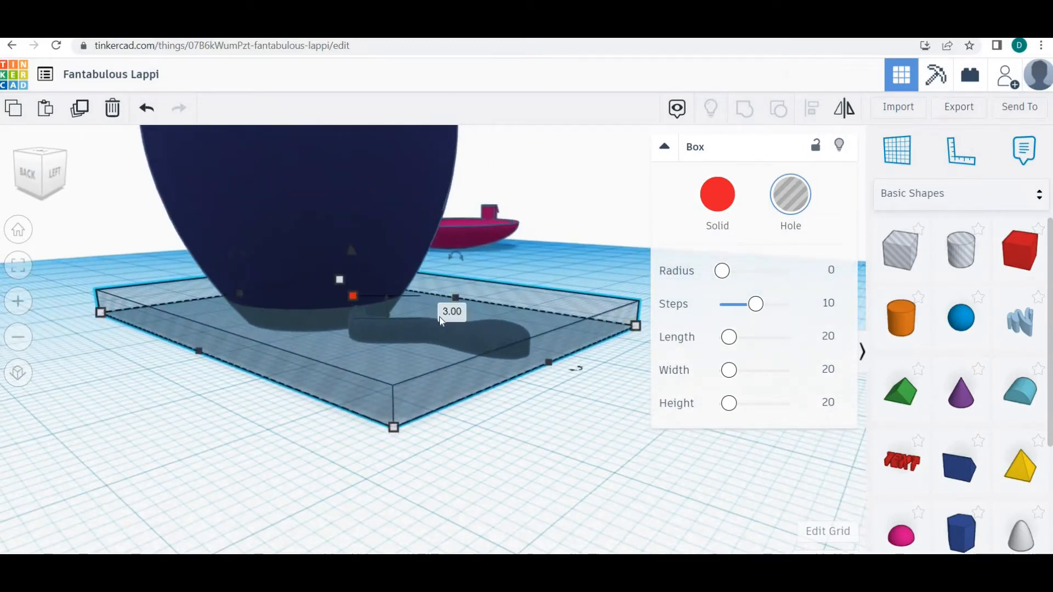
pyautogui.moveTo(442, 321); pyautogui.dragTo(447, 346, button='right')
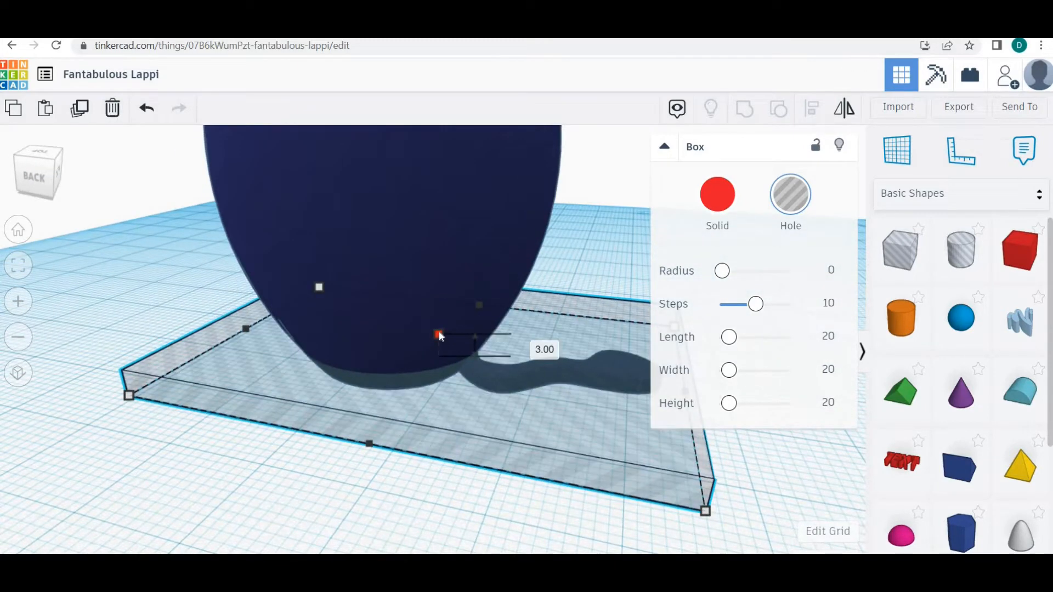
pyautogui.moveTo(440, 334); pyautogui.dragTo(442, 333)
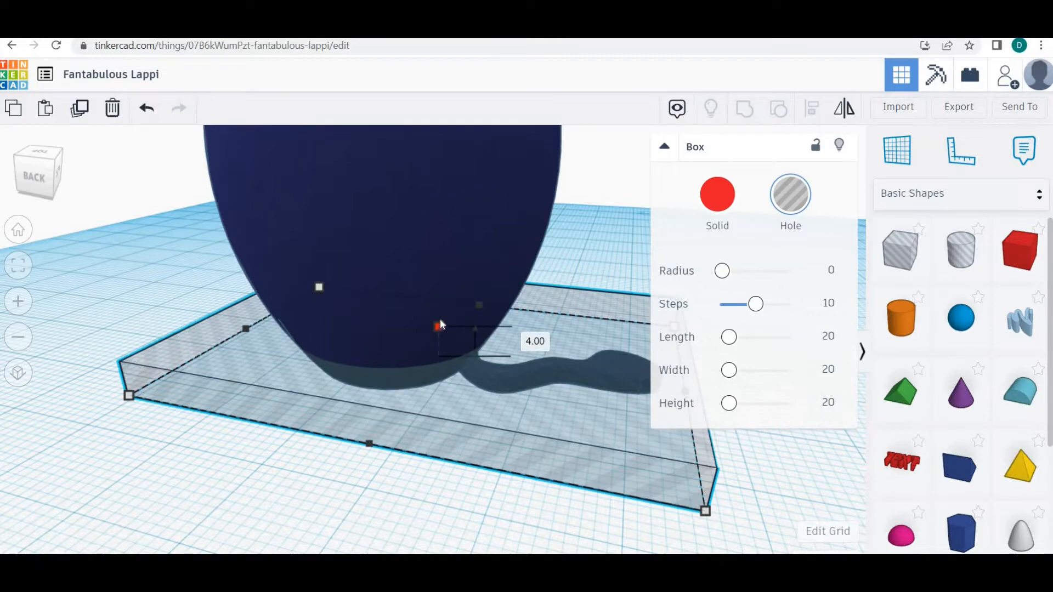
# Group the cat with the box hole to cut off the tail and the bottom of the body
pyautogui.moveTo(446, 343); pyautogui.dragTo(740, 442, button='right')
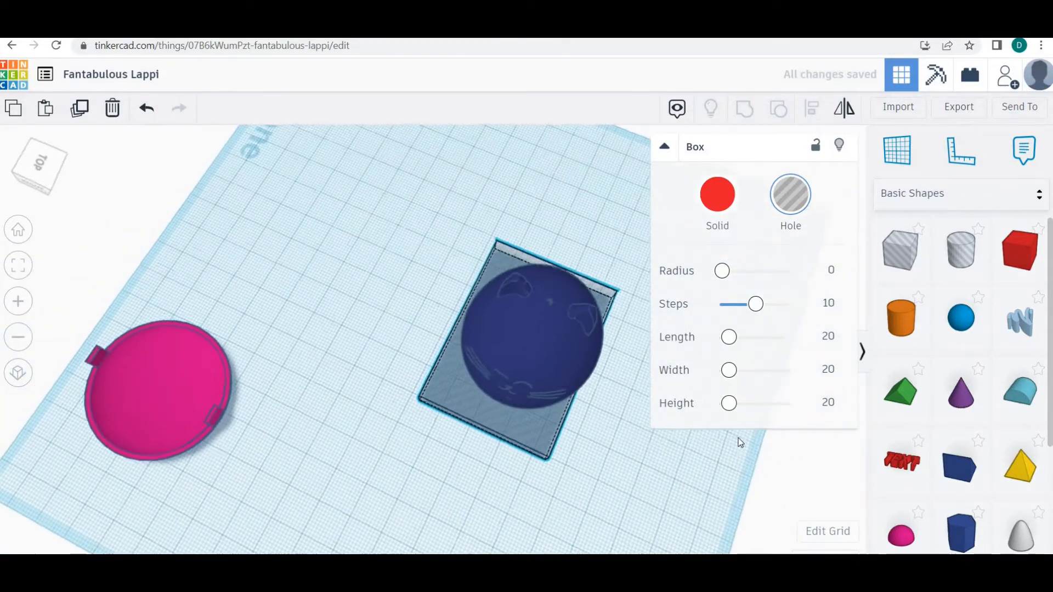
pyautogui.scroll(-3, 442, 282)
pyautogui.moveTo(415, 249); pyautogui.dragTo(615, 422)
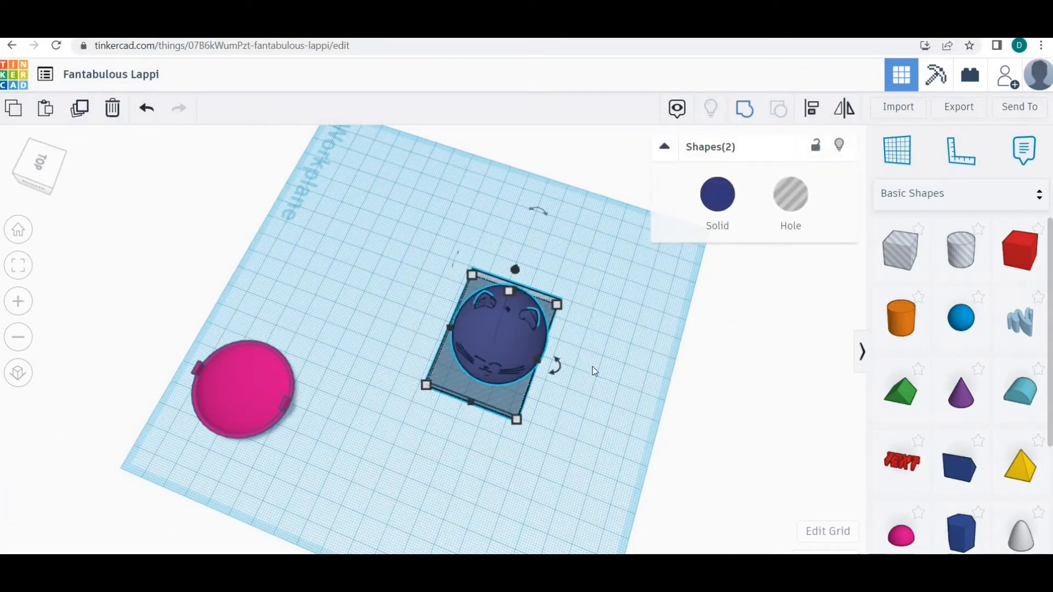
pyautogui.hotkey('ctrl', 'g')
pyautogui.moveTo(568, 360); pyautogui.dragTo(448, 402, button='right')
pyautogui.moveTo(327, 405); pyautogui.dragTo(265, 376, button='right')
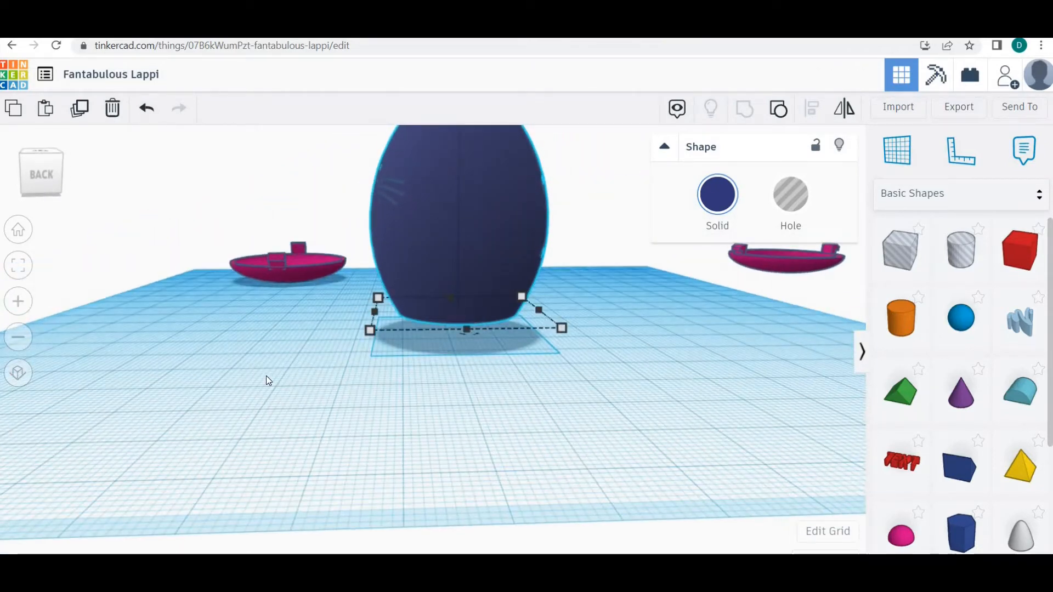
# Lower the trimmed cat by 5 mm so it rests on the workplane
pyautogui.click(334, 334)
pyautogui.scroll(-2, 439, 248)
pyautogui.click(442, 232)
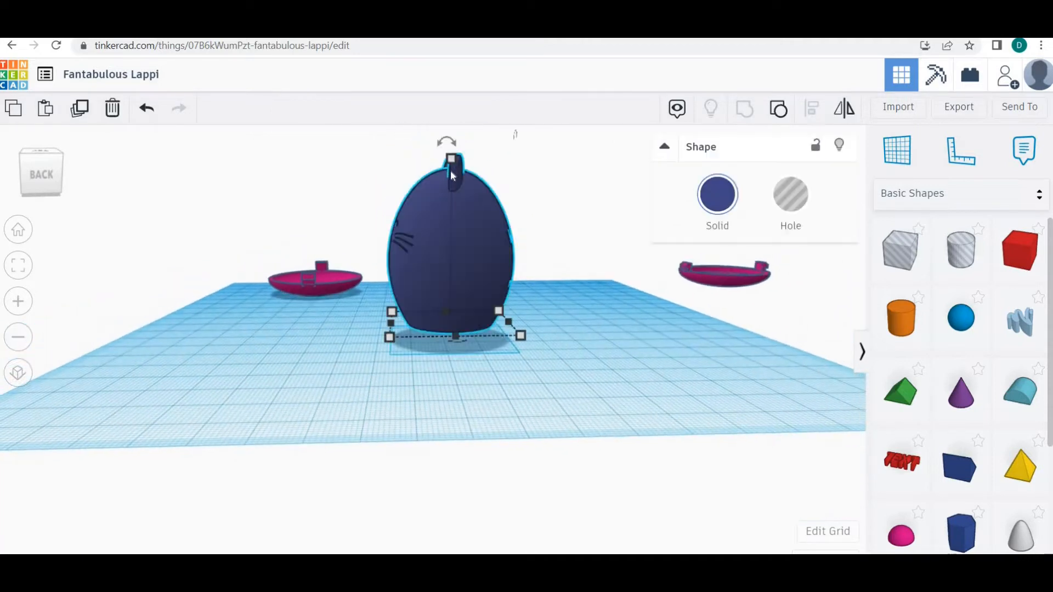
pyautogui.scroll(-4, 442, 186)
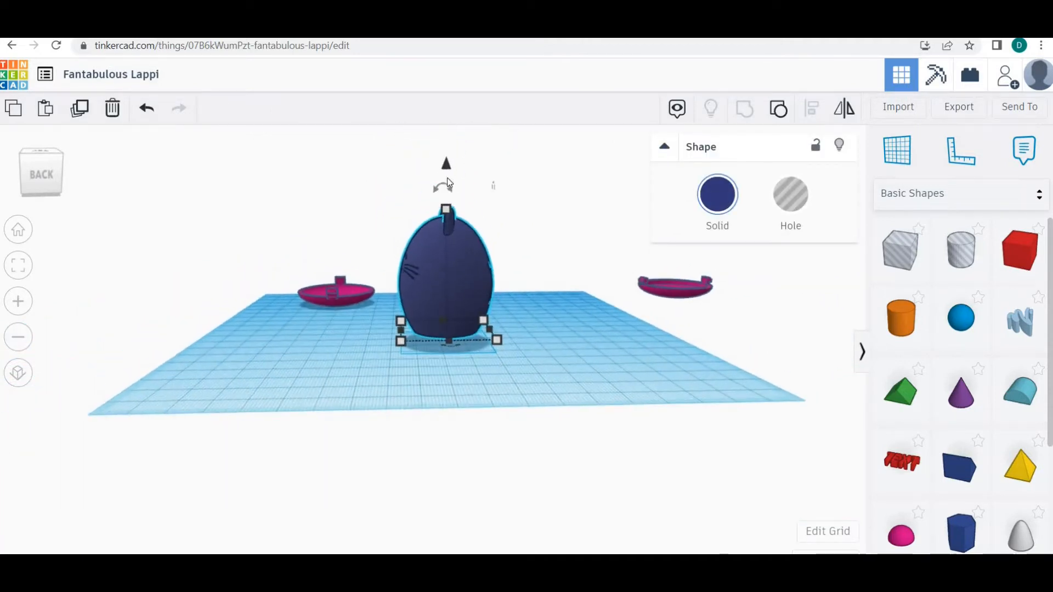
pyautogui.moveTo(445, 174); pyautogui.dragTo(447, 203)
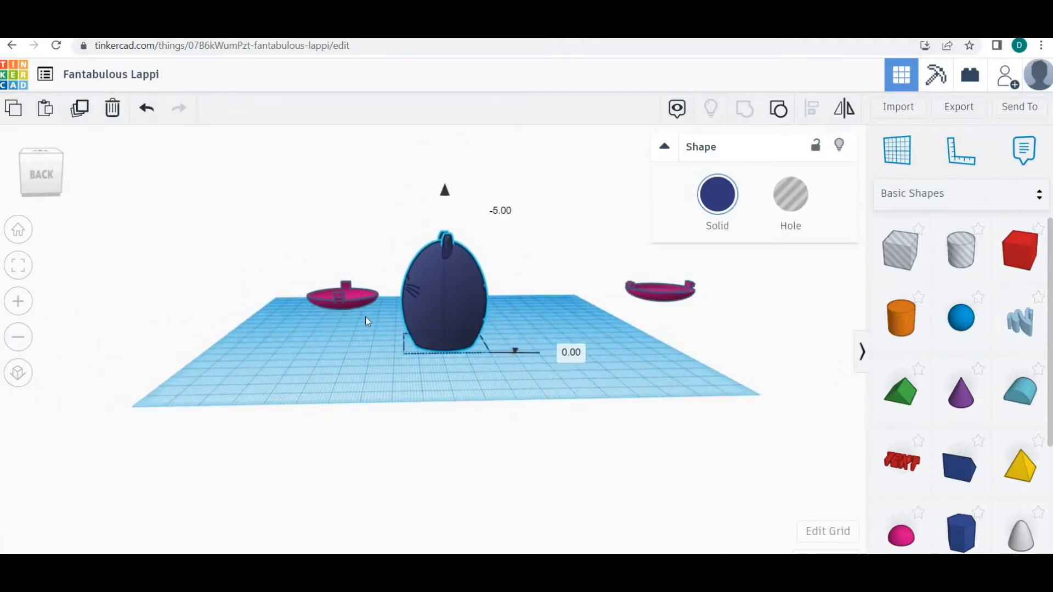
pyautogui.click(372, 324)
pyautogui.moveTo(538, 308); pyautogui.dragTo(189, 394, button='right')
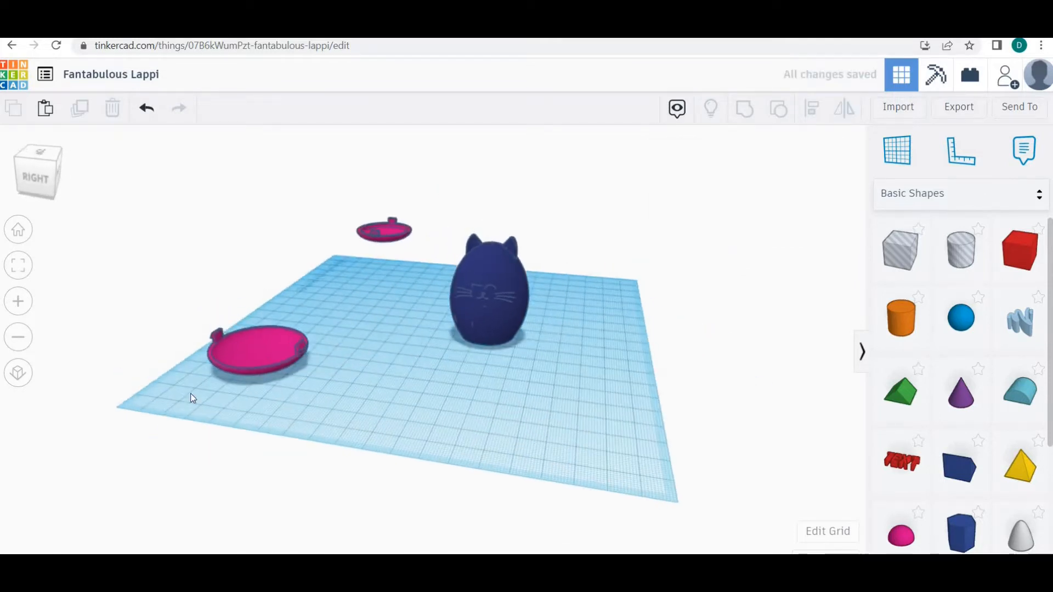
# Move the bowl on the workplane closer to the cat and rotate it 180° to turn it upside down
pyautogui.click(258, 355)
pyautogui.moveTo(409, 338); pyautogui.dragTo(370, 307)
pyautogui.moveTo(483, 415); pyautogui.dragTo(485, 412, button='right')
pyautogui.scroll(5, 482, 407)
pyautogui.moveTo(473, 367); pyautogui.dragTo(443, 347, button='right')
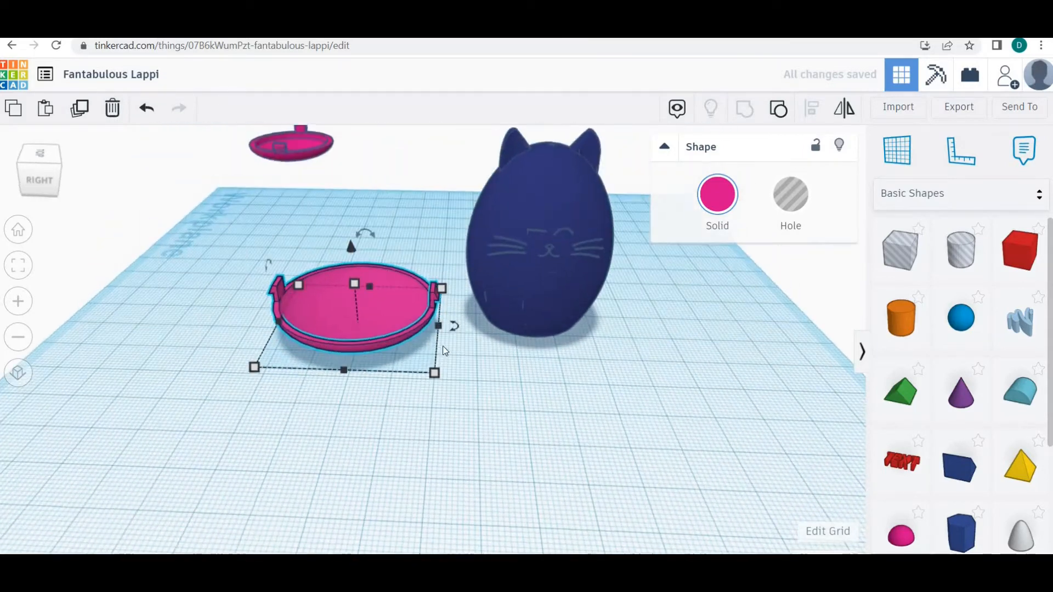
pyautogui.moveTo(362, 232); pyautogui.dragTo(437, 435)
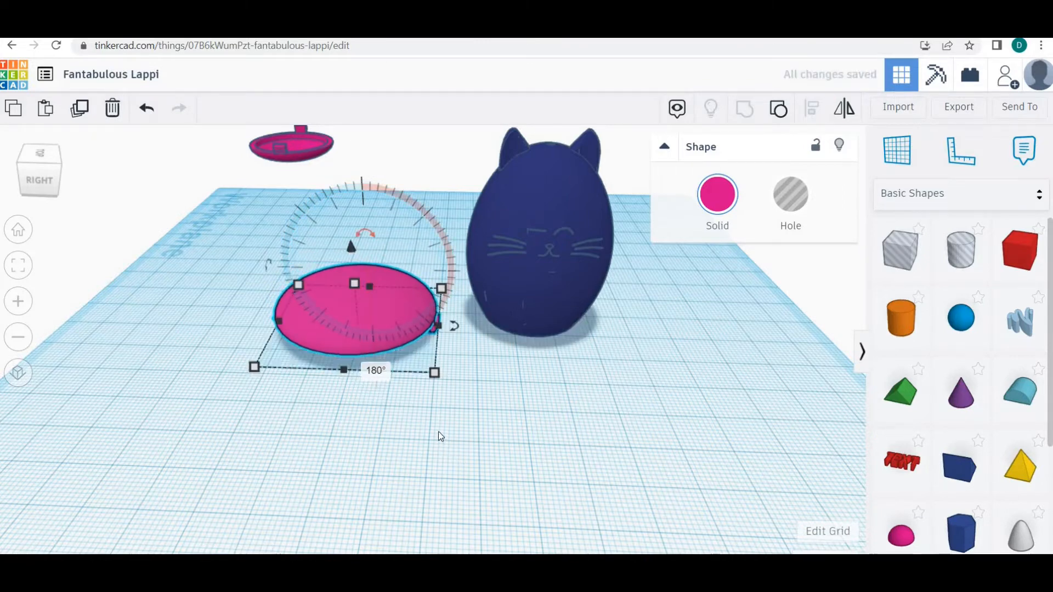
pyautogui.click(438, 435)
# Move the upside-down bowl under the cat and align their centres on both horizontal axes
pyautogui.moveTo(437, 435); pyautogui.dragTo(391, 324, button='right')
pyautogui.moveTo(391, 323); pyautogui.dragTo(553, 362)
pyautogui.moveTo(537, 461); pyautogui.dragTo(671, 423, button='right')
pyautogui.moveTo(697, 420); pyautogui.dragTo(343, 235)
pyautogui.click(812, 108)
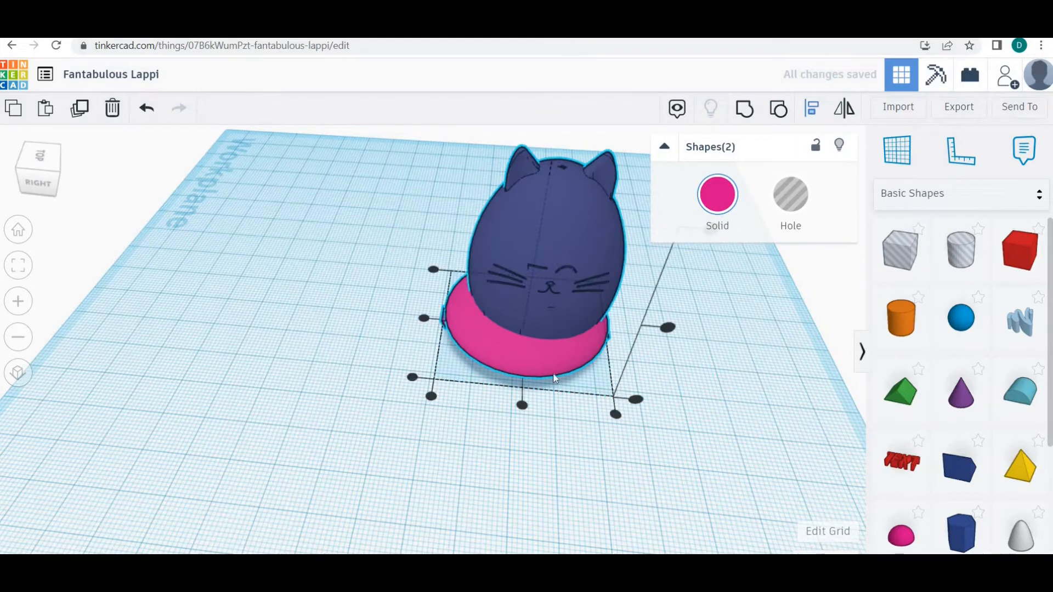
pyautogui.click(522, 406)
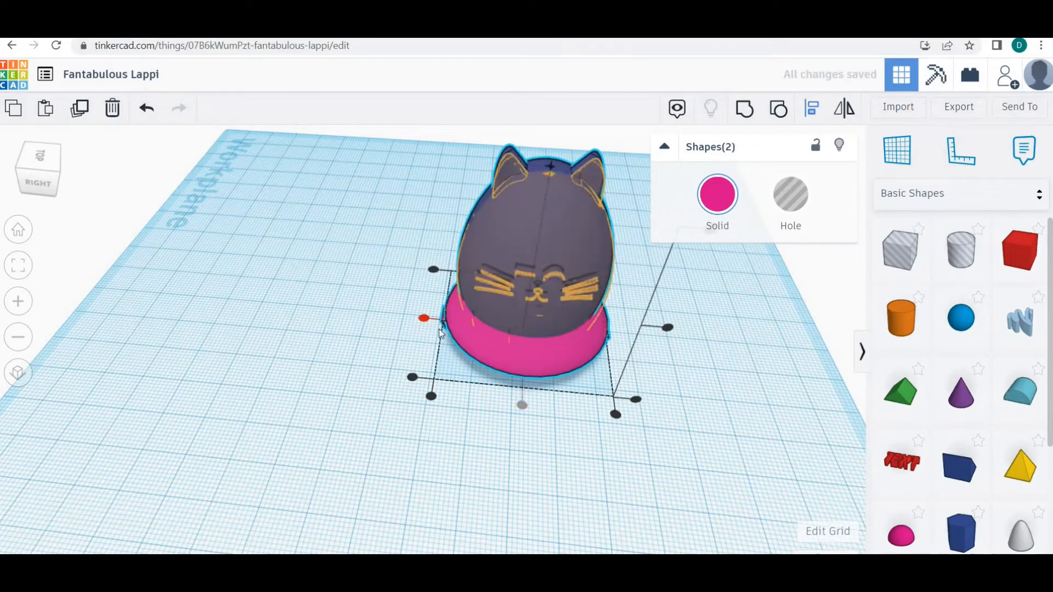
pyautogui.click(424, 318)
pyautogui.moveTo(446, 308); pyautogui.dragTo(540, 182, button='right')
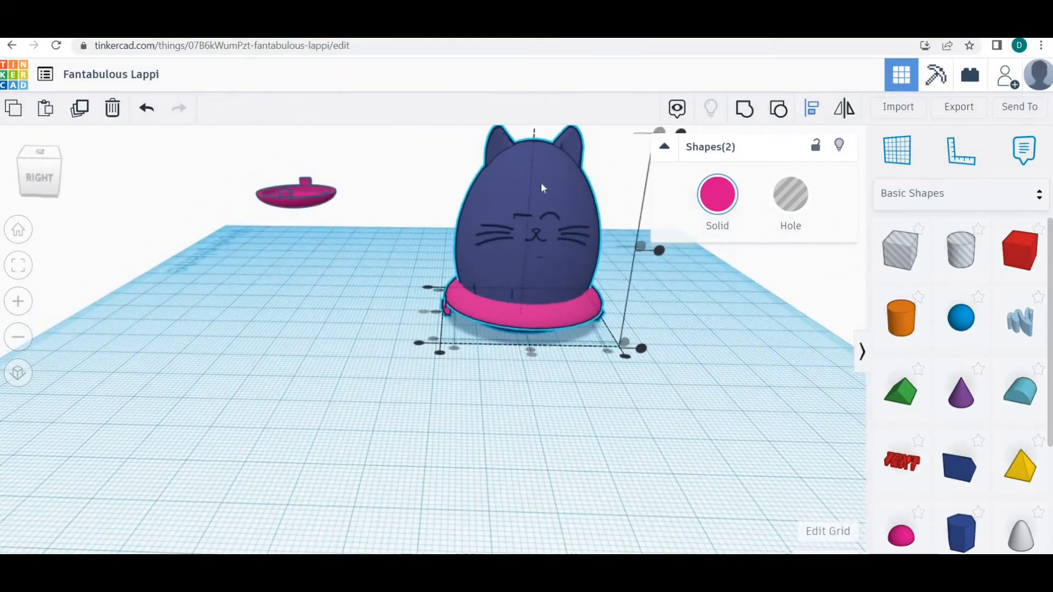
# Move the cat off the bowl to free space on the workplane and scale it up proportionally to a 50 mm footprint side
pyautogui.scroll(-2, 519, 220)
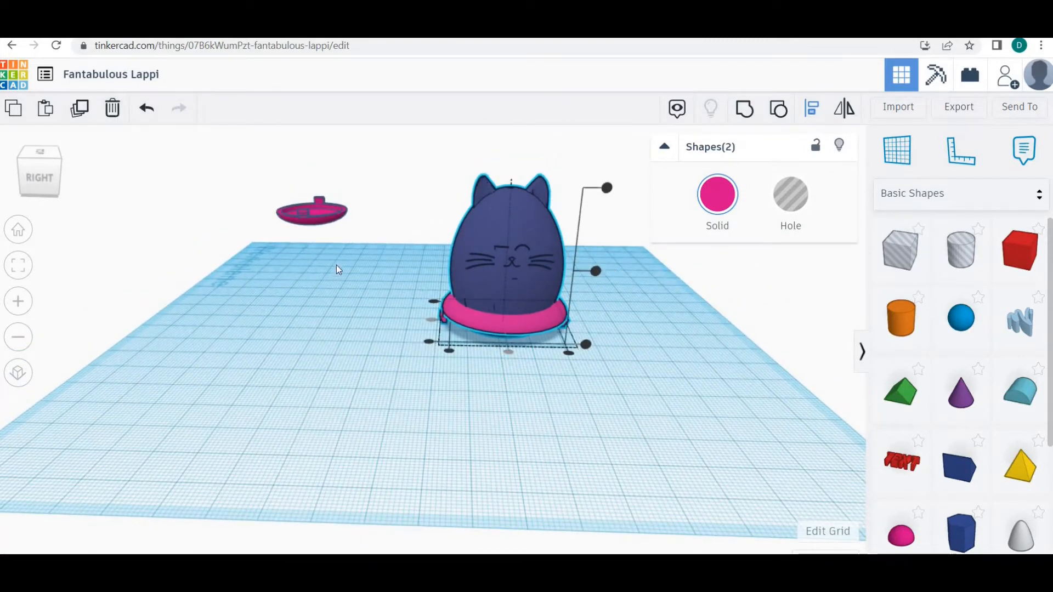
pyautogui.scroll(4, 338, 263)
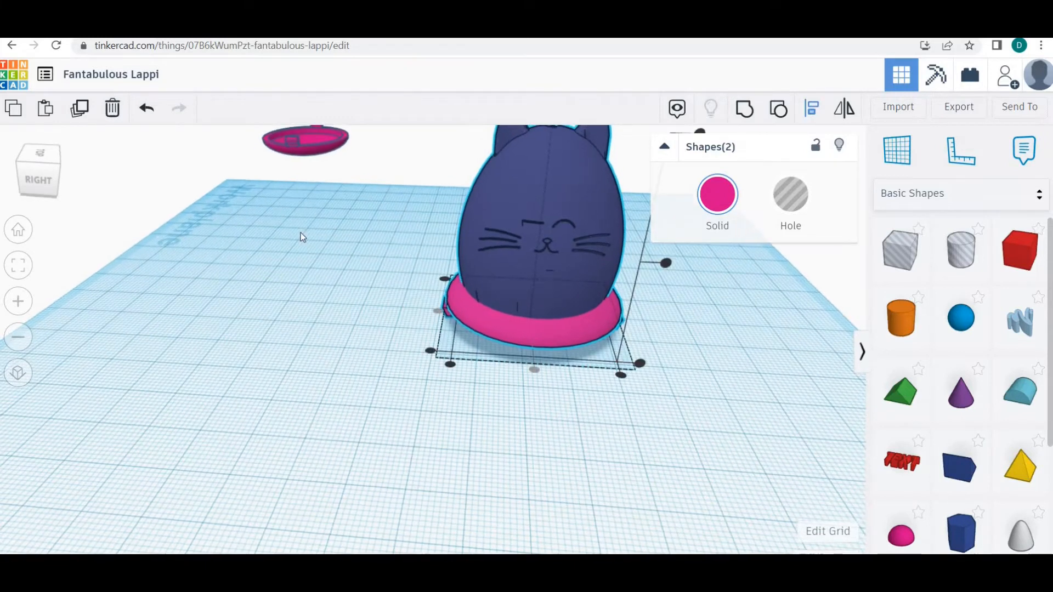
pyautogui.click(360, 248)
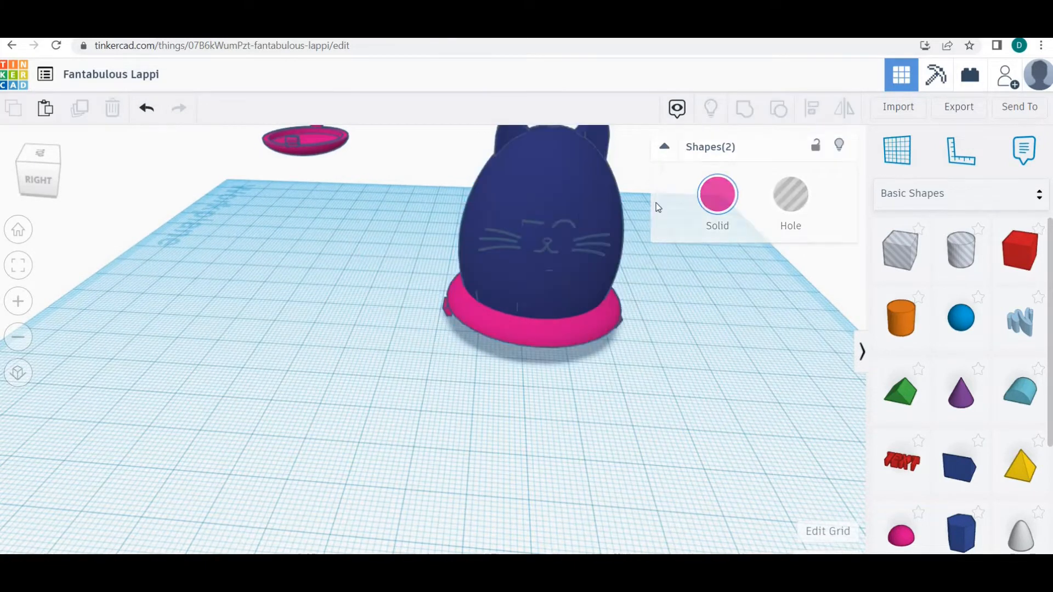
pyautogui.click(578, 213)
pyautogui.moveTo(532, 193); pyautogui.dragTo(85, 208)
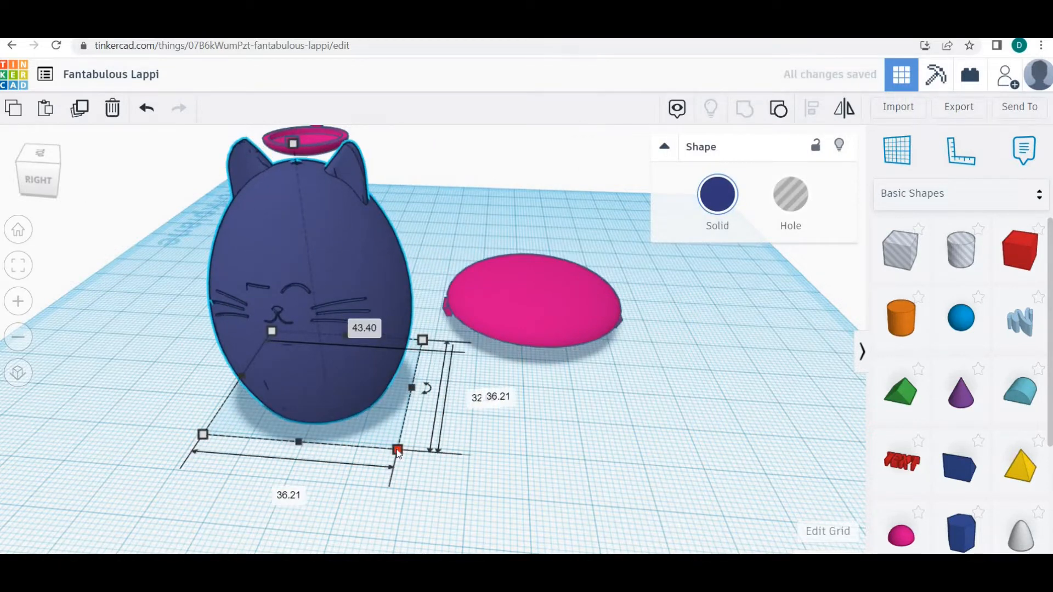
pyautogui.keyDown('shift'); pyautogui.moveTo(398, 451); pyautogui.dragTo(474, 505); pyautogui.keyUp('shift')
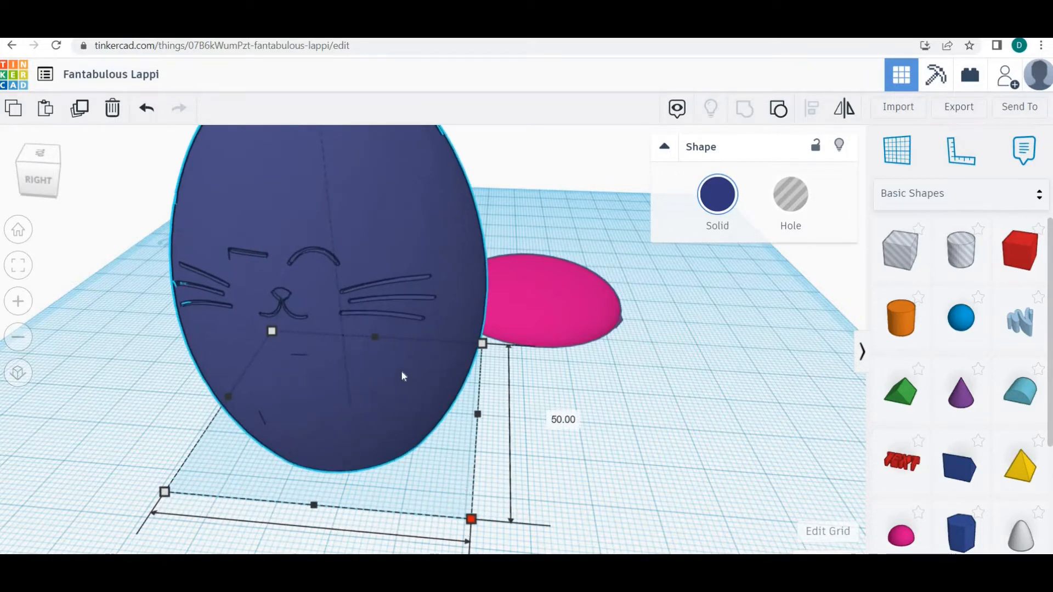
# Place the enlarged cat back over the bowl and centre the two on both horizontal axes
pyautogui.moveTo(400, 371); pyautogui.dragTo(610, 249)
pyautogui.scroll(-2, 538, 240)
pyautogui.scroll(-4, 543, 243)
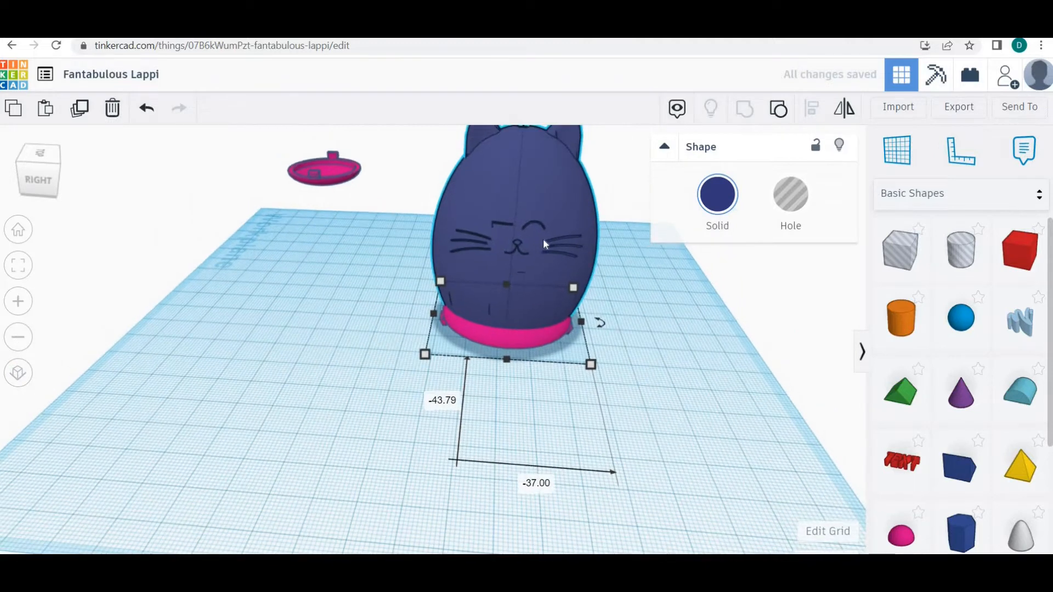
pyautogui.moveTo(502, 217); pyautogui.dragTo(431, 226, button='right')
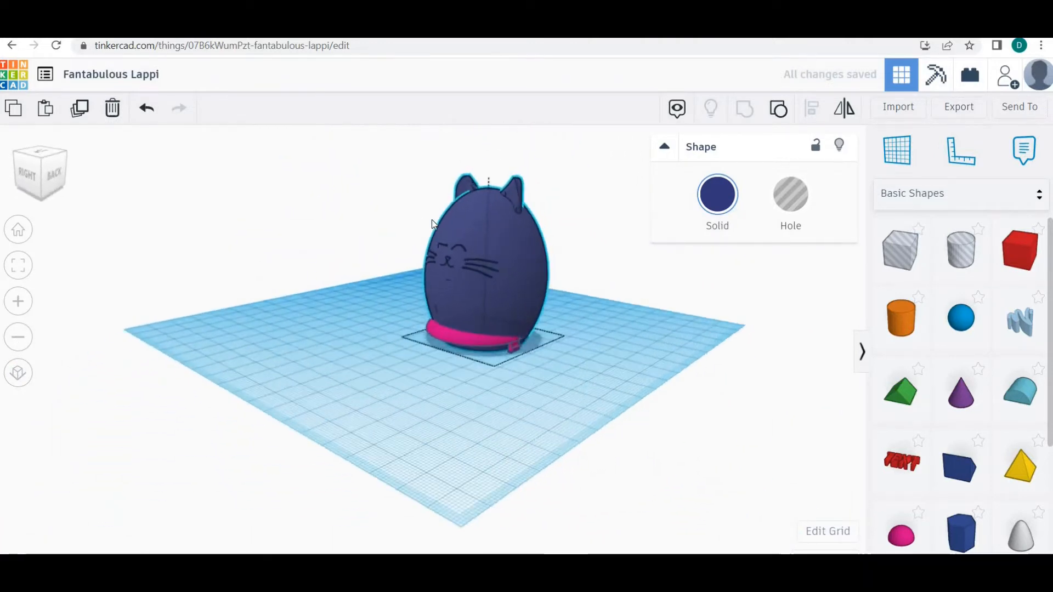
pyautogui.moveTo(521, 332); pyautogui.dragTo(575, 361, button='right')
pyautogui.moveTo(646, 429); pyautogui.dragTo(394, 252)
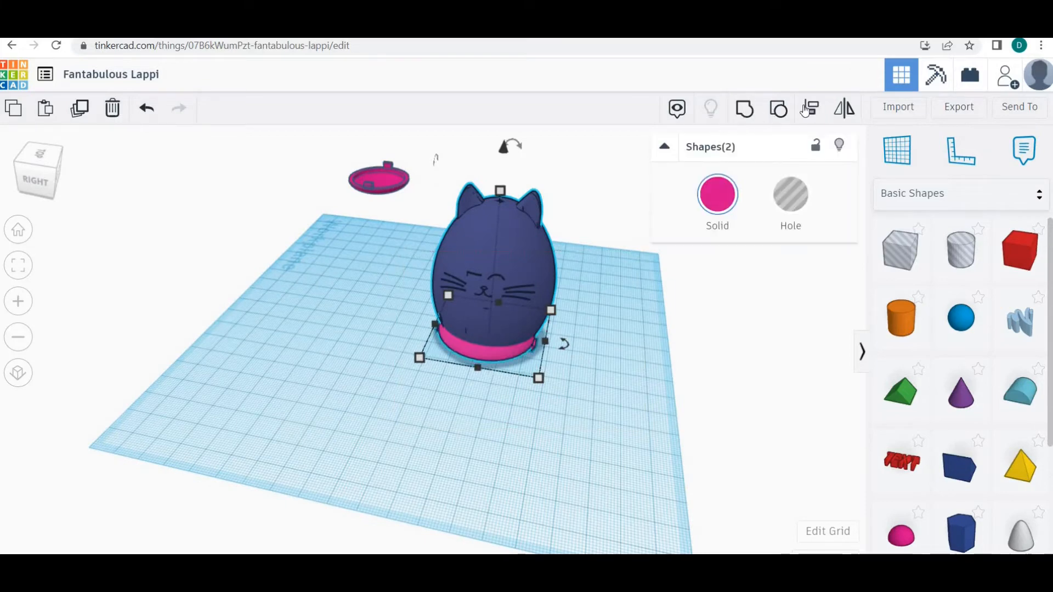
pyautogui.click(475, 379)
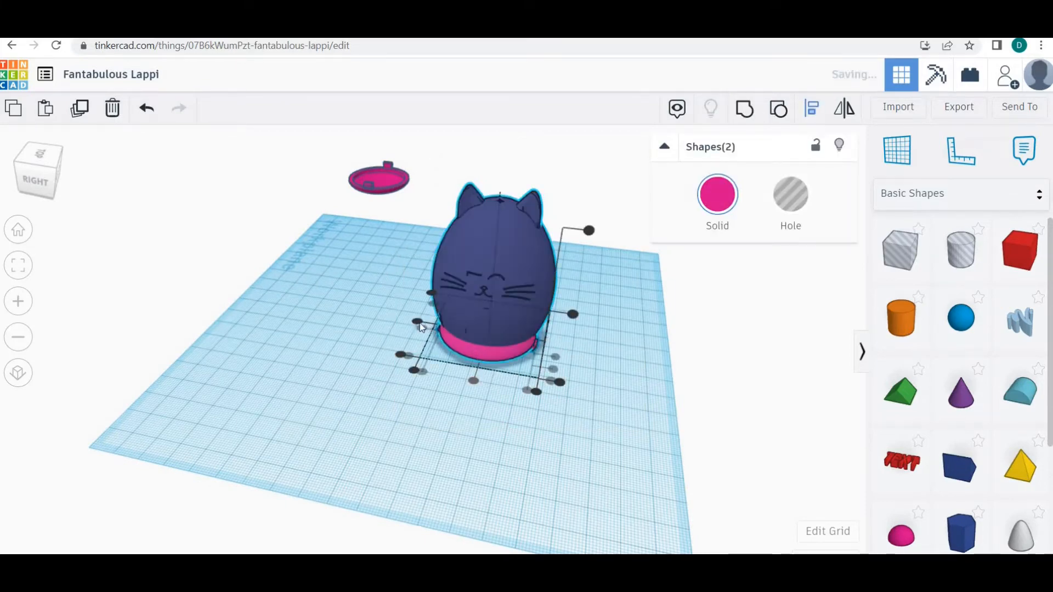
pyautogui.scroll(6, 433, 329)
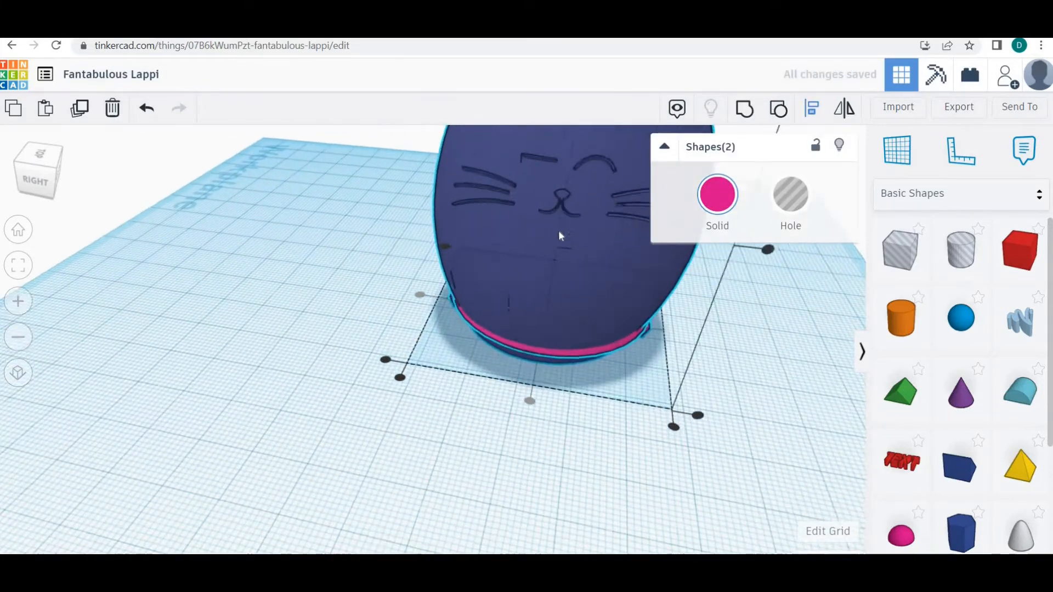
# Lower the enlarged cat by 3 mm over the bowl
pyautogui.moveTo(506, 214); pyautogui.dragTo(580, 251, button='right')
pyautogui.scroll(-8, 579, 246)
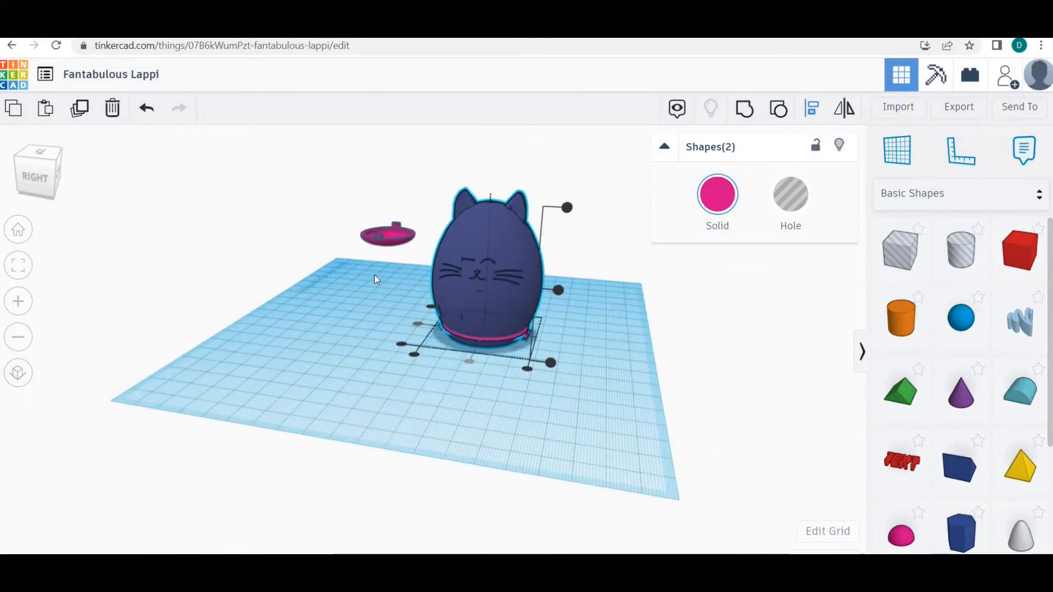
pyautogui.click(482, 245)
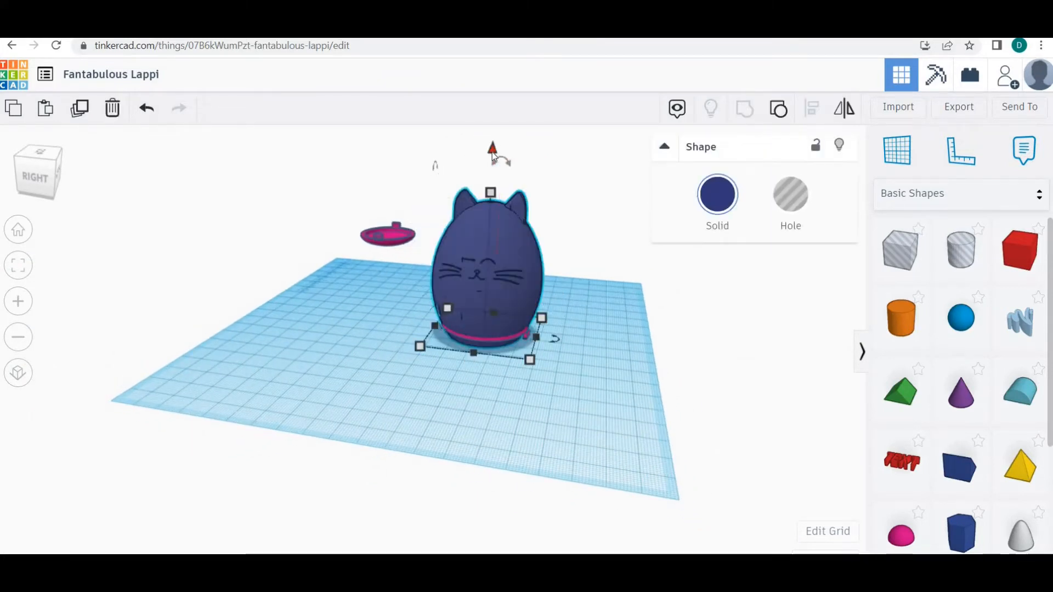
pyautogui.moveTo(493, 158); pyautogui.dragTo(494, 164)
pyautogui.scroll(5, 552, 263)
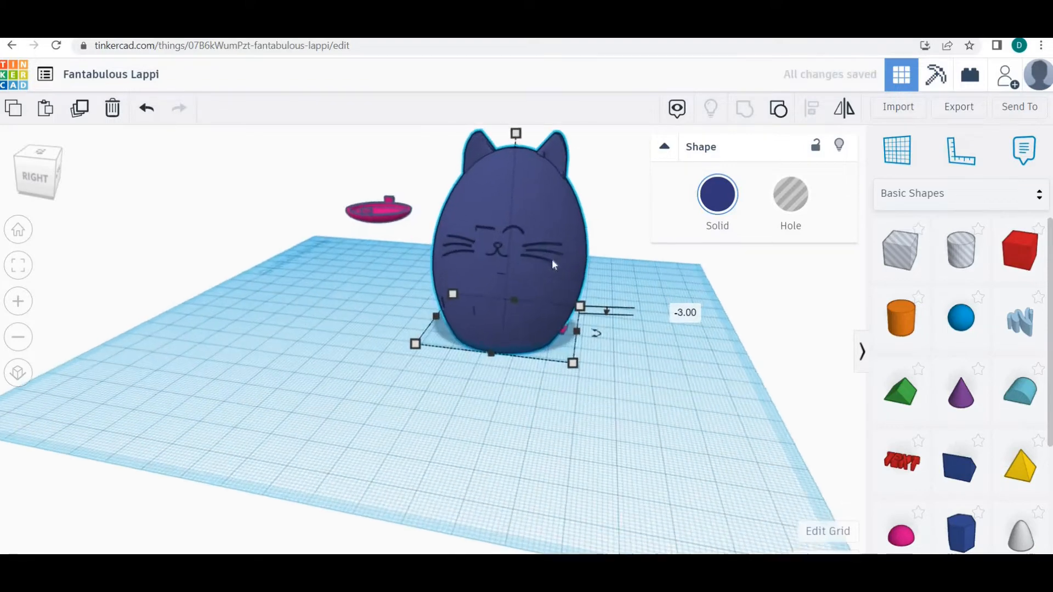
pyautogui.moveTo(445, 228); pyautogui.dragTo(415, 242, button='right')
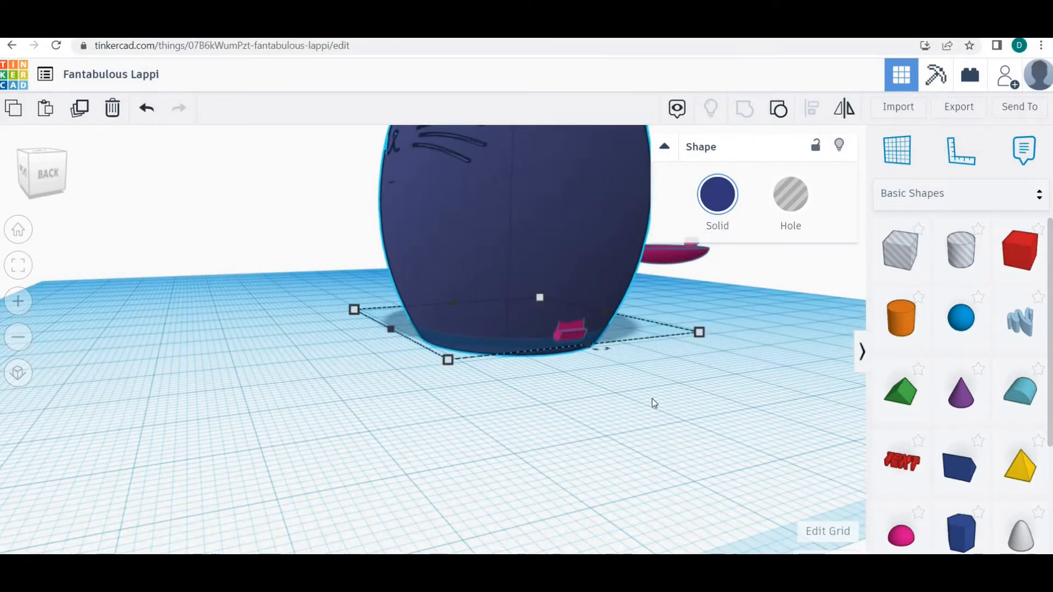
# Place a box hole at the cat's base and stretch it to 42 mm across the cat's front
pyautogui.moveTo(634, 357); pyautogui.dragTo(667, 400, button='right')
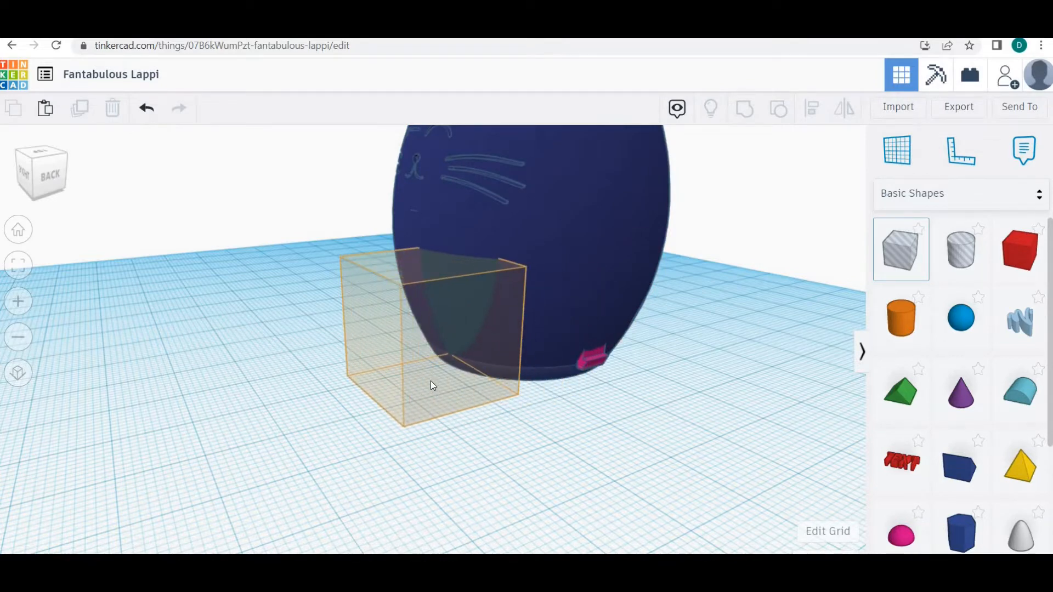
pyautogui.click(495, 390)
pyautogui.moveTo(496, 391); pyautogui.dragTo(654, 446, button='right')
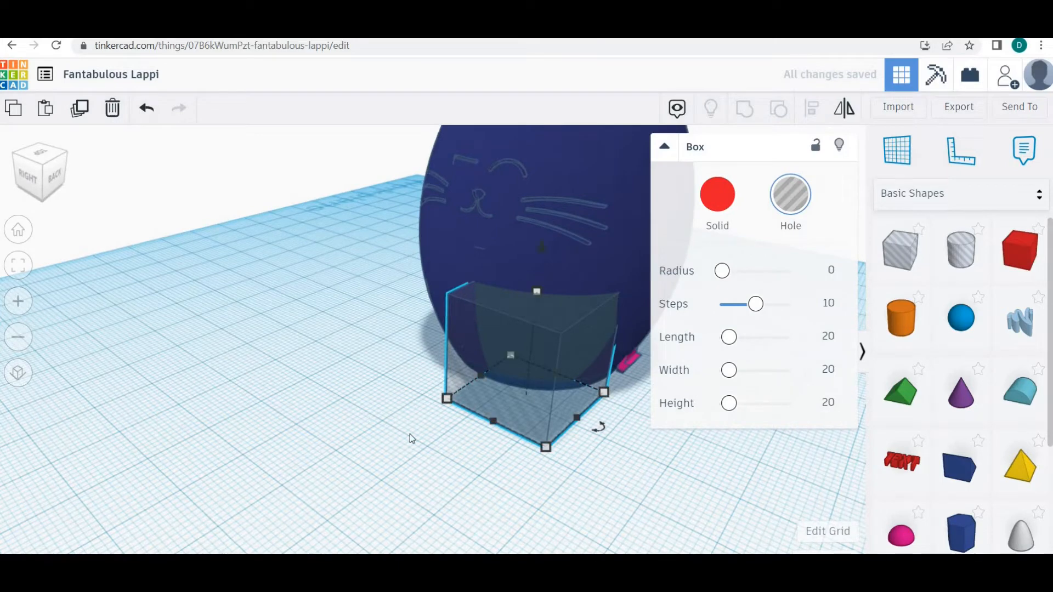
pyautogui.moveTo(26, 490); pyautogui.dragTo(352, 432, button='right')
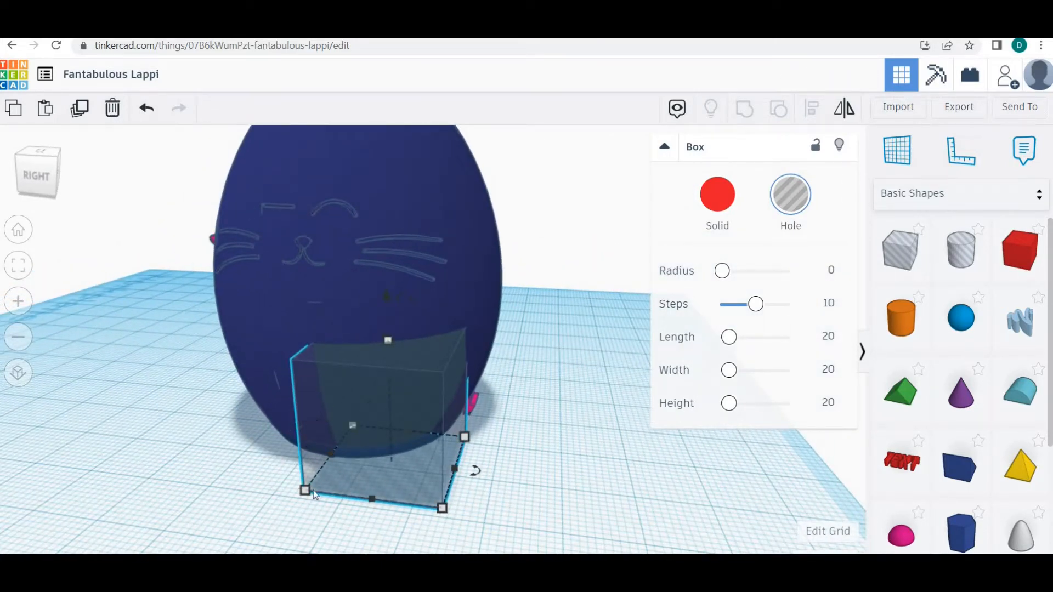
pyautogui.moveTo(331, 454); pyautogui.dragTo(154, 439)
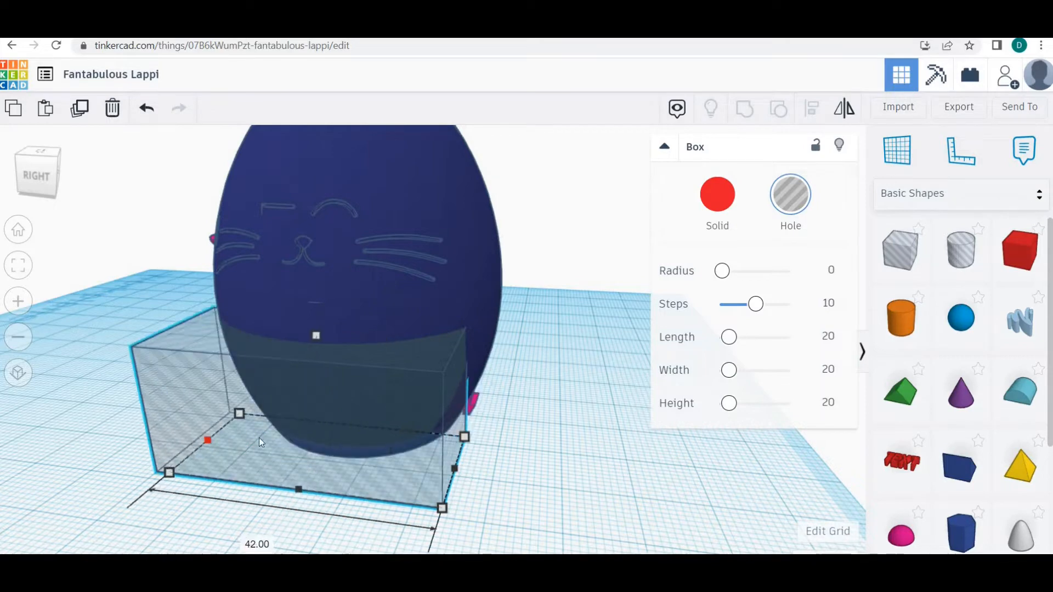
# Lengthen the box hole to 66 mm from front to back and widen it past the cat's side to enclose the whole base
pyautogui.moveTo(323, 464); pyautogui.dragTo(241, 364, button='right')
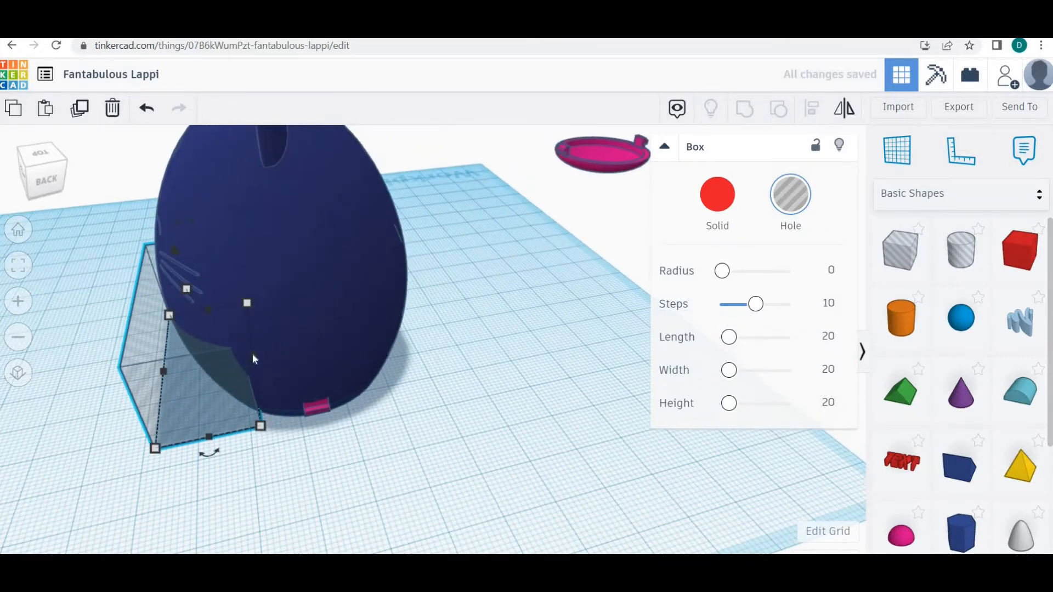
pyautogui.moveTo(254, 359); pyautogui.dragTo(435, 323)
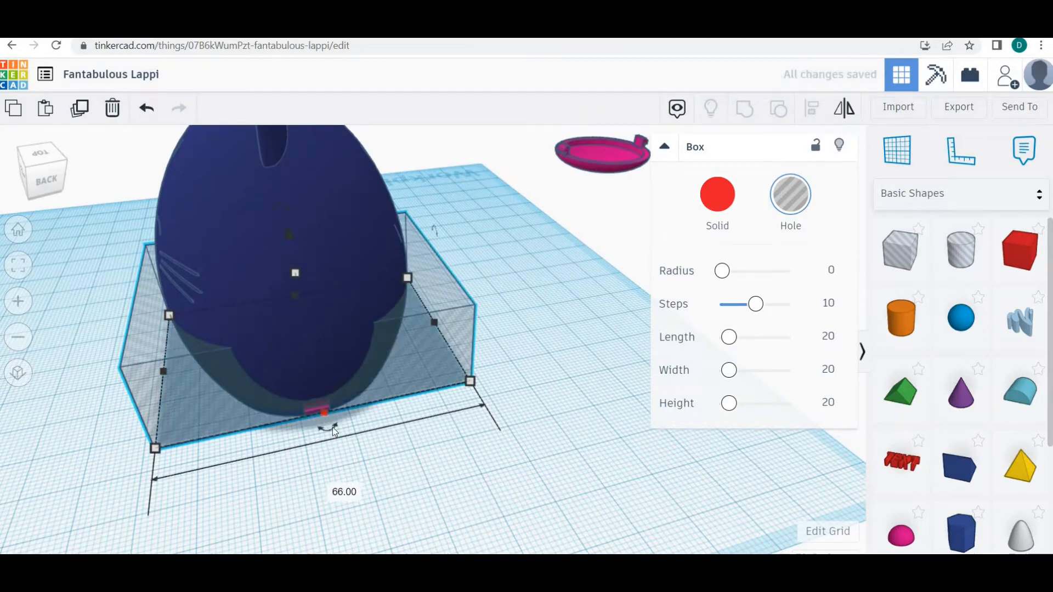
pyautogui.moveTo(325, 413); pyautogui.dragTo(394, 459)
pyautogui.moveTo(438, 444); pyautogui.dragTo(559, 395, button='right')
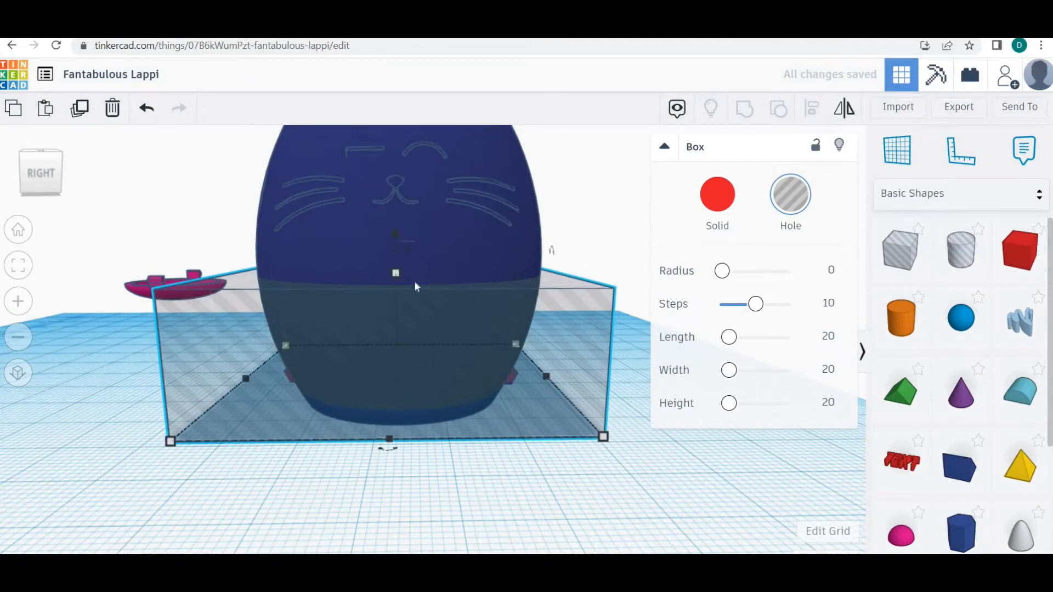
# Flatten the box hole to 4 mm above the workplane and extend it below the workplane to a total height of 10 mm
pyautogui.moveTo(395, 273); pyautogui.dragTo(398, 350)
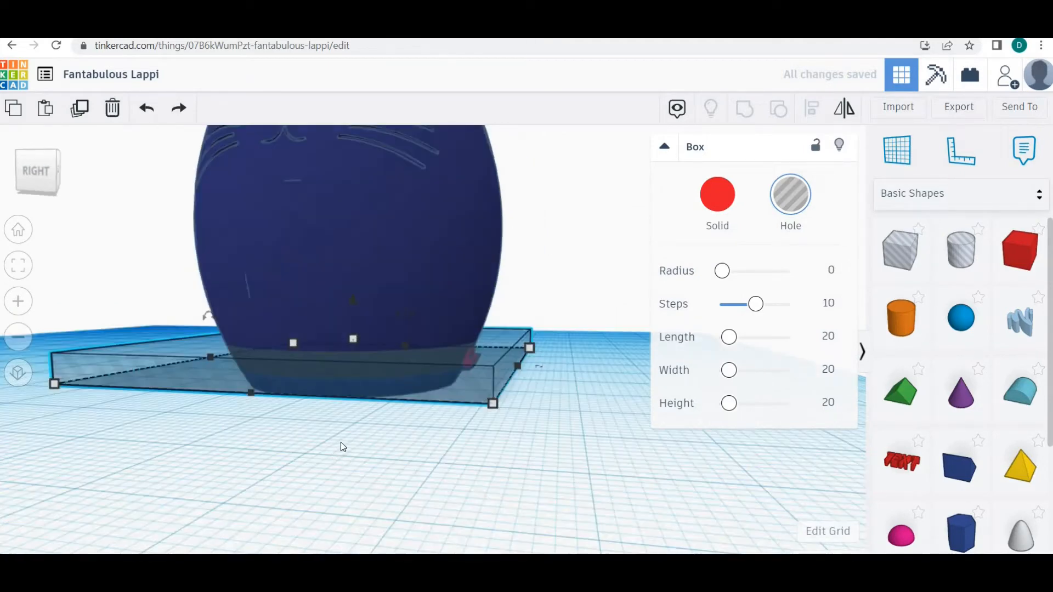
pyautogui.moveTo(359, 446); pyautogui.dragTo(366, 415, button='right')
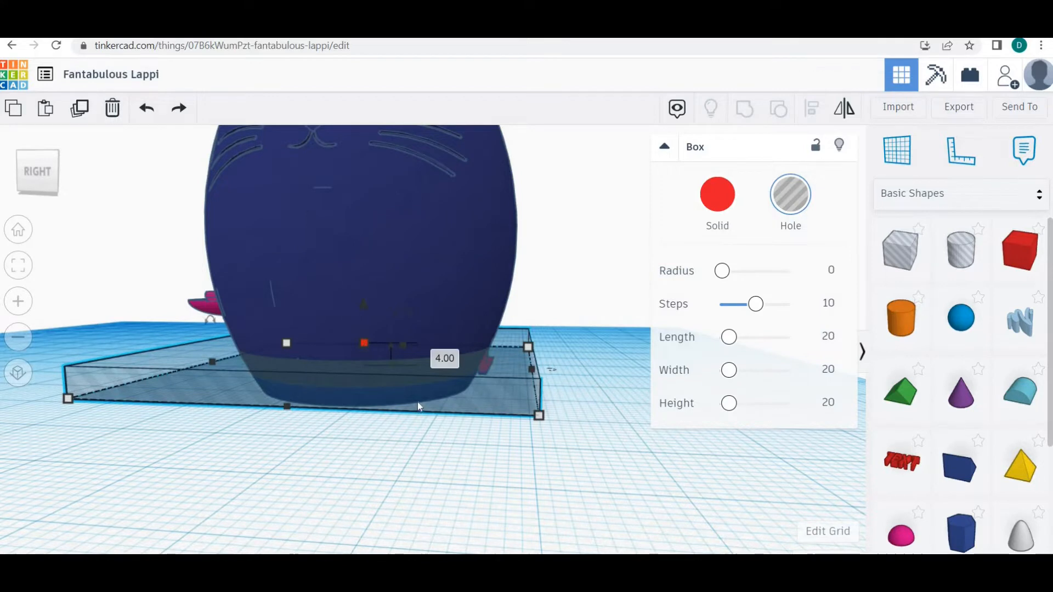
pyautogui.moveTo(362, 305); pyautogui.dragTo(364, 376)
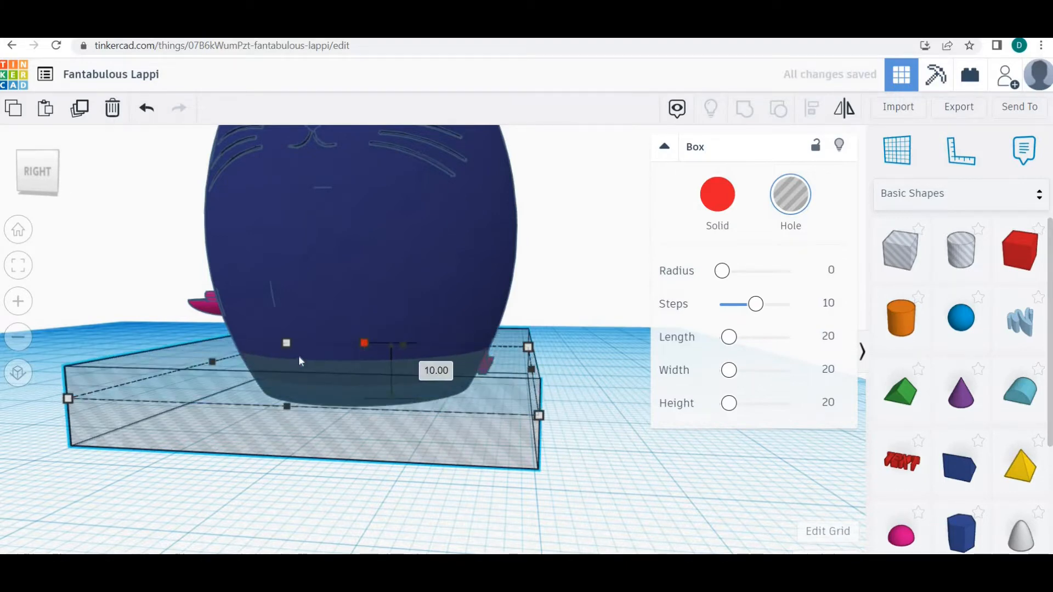
# Select the bowl hidden inside the cat's base and move it out onto free workplane beside the box hole
pyautogui.moveTo(299, 355)
pyautogui.mouseDown(button='right')
pyautogui.moveTo(257, 344)
pyautogui.moveTo(294, 356)
pyautogui.mouseUp(button='right')
pyautogui.scroll(6, 281, 354)
pyautogui.scroll(-4, 294, 357)
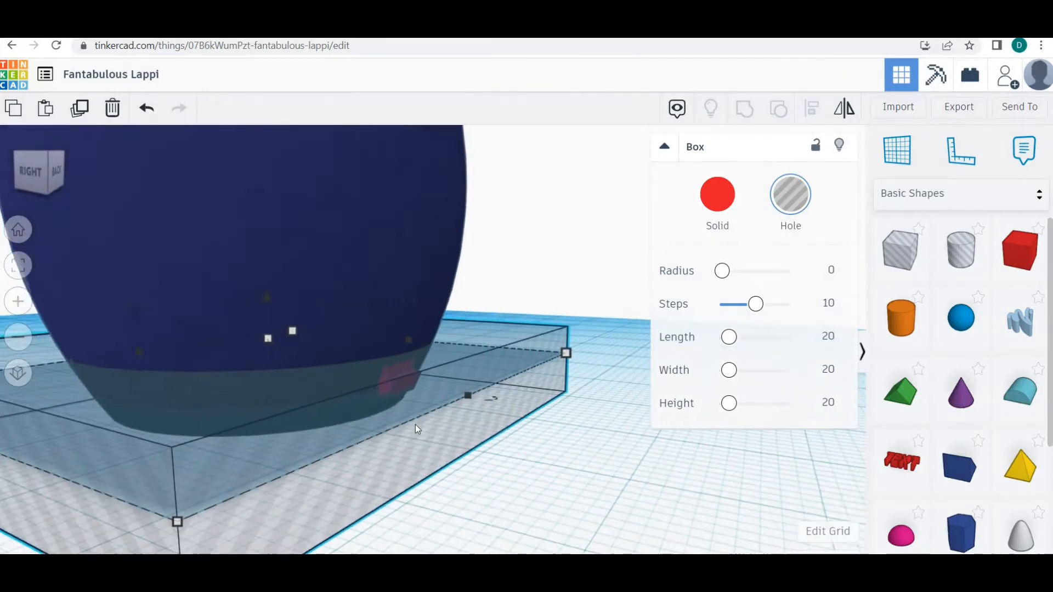
pyautogui.scroll(4, 414, 424)
pyautogui.scroll(6, 268, 487)
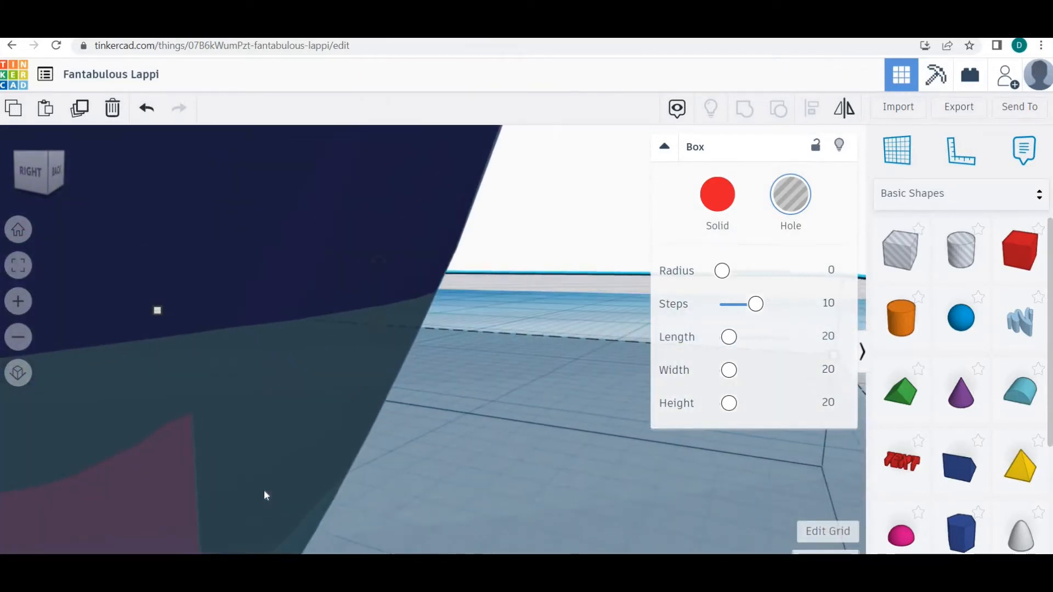
pyautogui.scroll(-4, 280, 487)
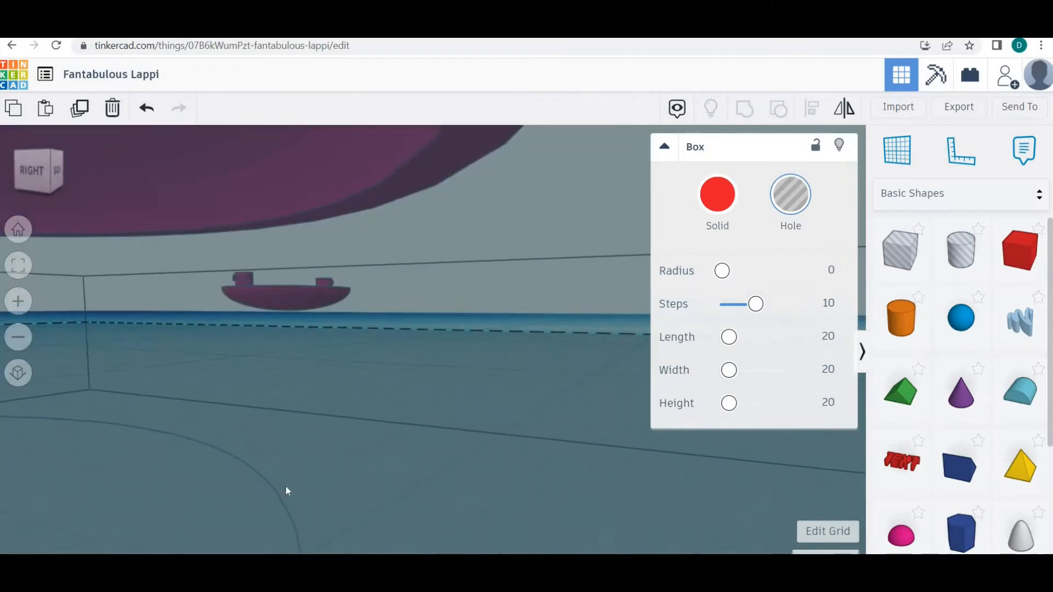
pyautogui.click(310, 206)
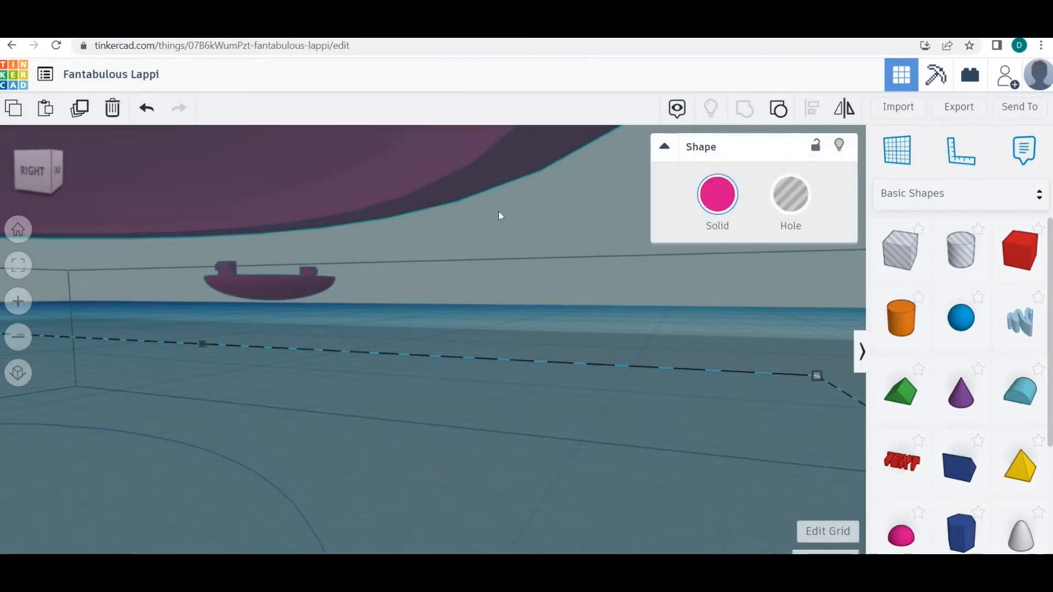
pyautogui.scroll(4, 387, 221)
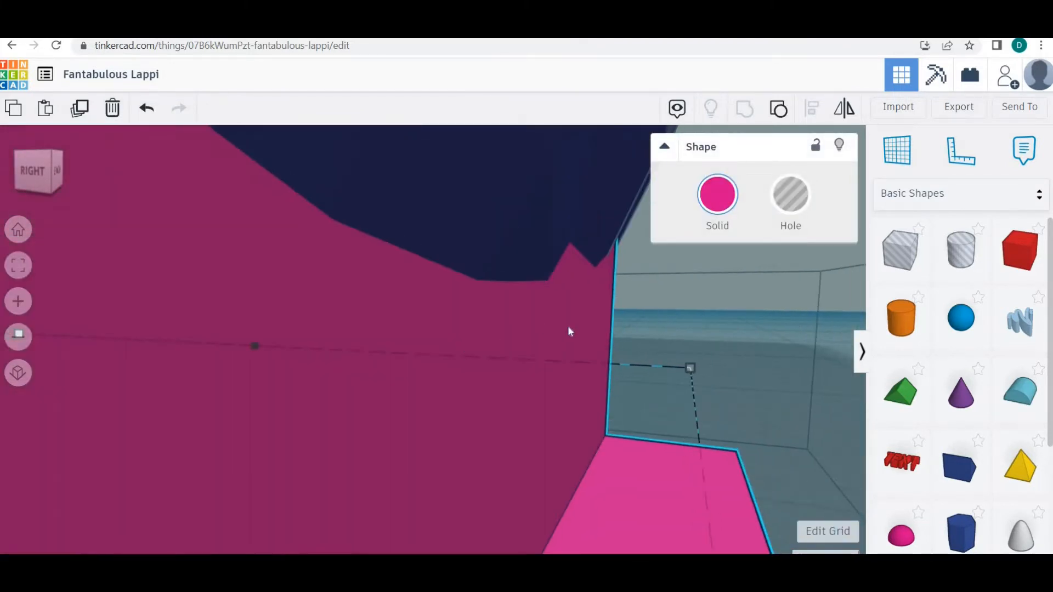
pyautogui.moveTo(387, 329); pyautogui.dragTo(995, 123)
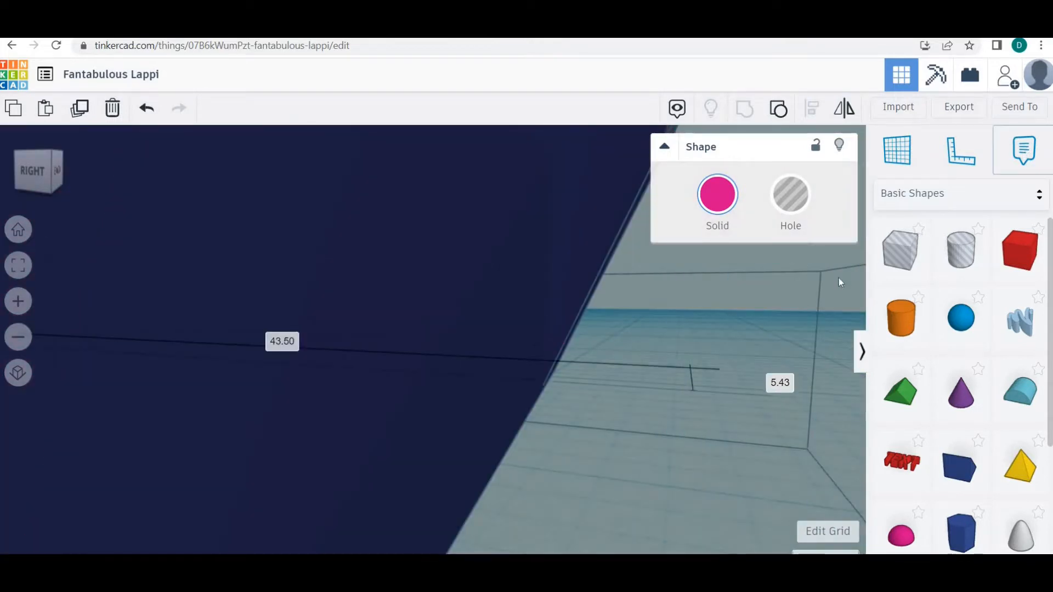
pyautogui.moveTo(770, 325); pyautogui.dragTo(802, 316)
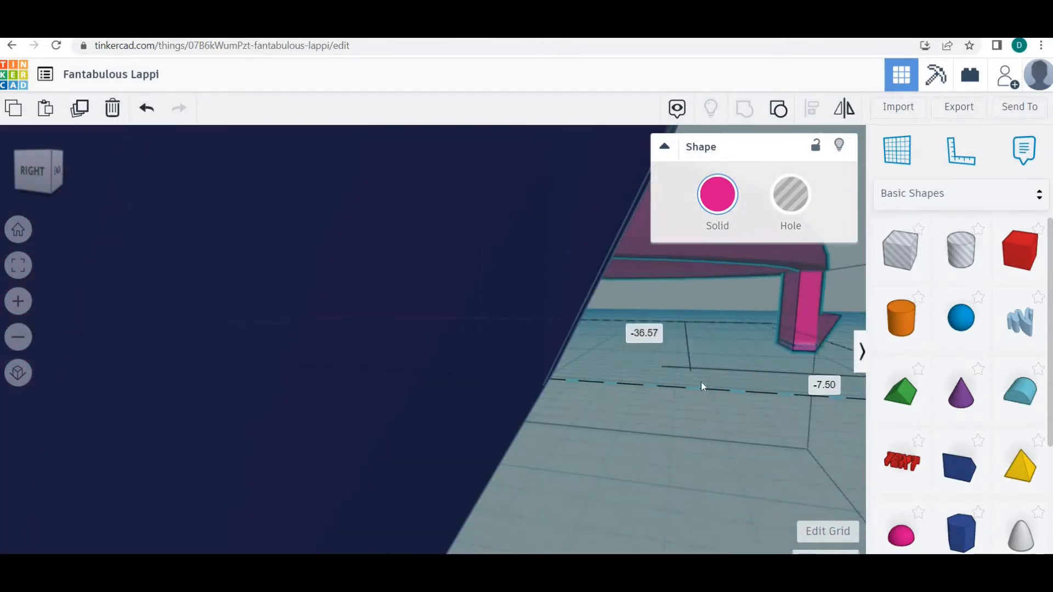
pyautogui.scroll(-5, 692, 364)
pyautogui.moveTo(481, 422); pyautogui.dragTo(654, 286, button='right')
pyautogui.moveTo(654, 286); pyautogui.dragTo(724, 266)
pyautogui.scroll(-2, 334, 483)
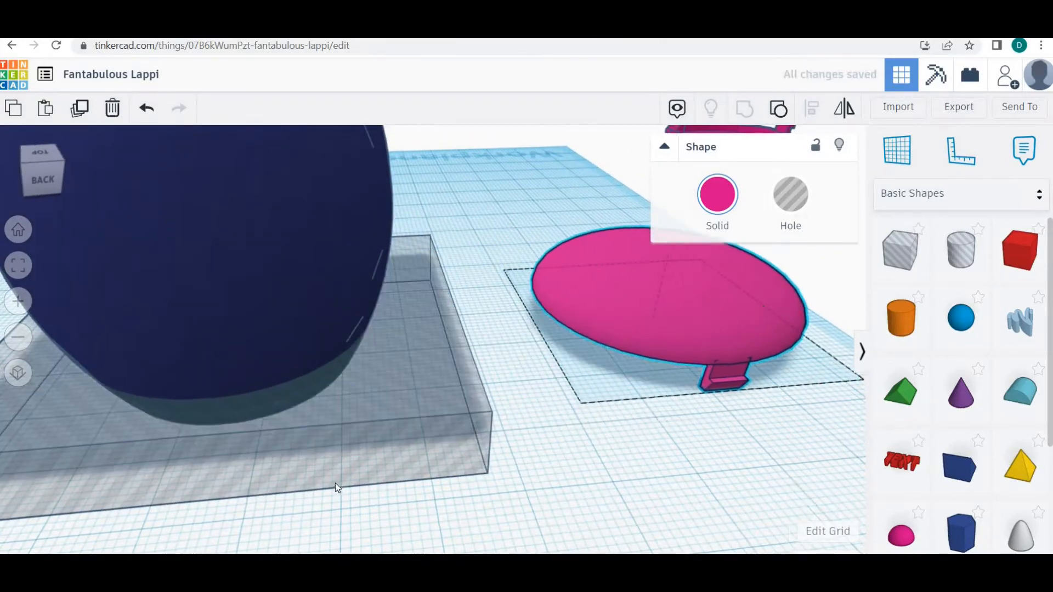
# Select only the cat and the box hole around its base, and group them to cut the base flat
pyautogui.scroll(-3, 305, 478)
pyautogui.moveTo(565, 498)
pyautogui.mouseDown(button='right')
pyautogui.moveTo(593, 487)
pyautogui.moveTo(569, 483)
pyautogui.mouseUp(button='right')
pyautogui.scroll(-2, 569, 483)
pyautogui.scroll(-2, 568, 482)
pyautogui.moveTo(379, 408); pyautogui.dragTo(510, 524, button='right')
pyautogui.moveTo(286, 291); pyautogui.dragTo(508, 532)
pyautogui.moveTo(577, 423); pyautogui.dragTo(577, 423, button='right')
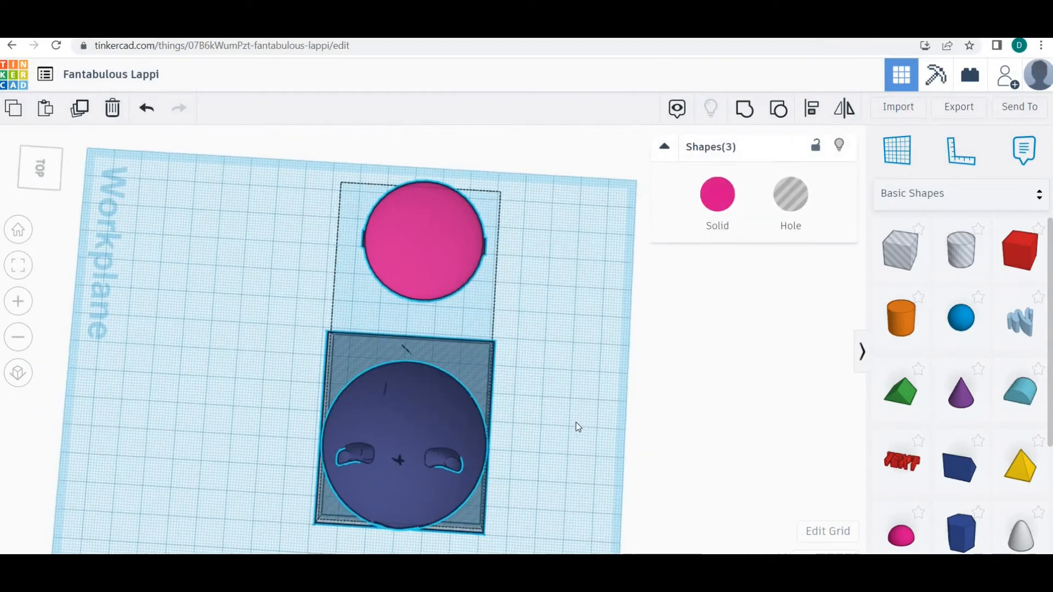
pyautogui.scroll(2, 580, 425)
pyautogui.scroll(-4, 581, 424)
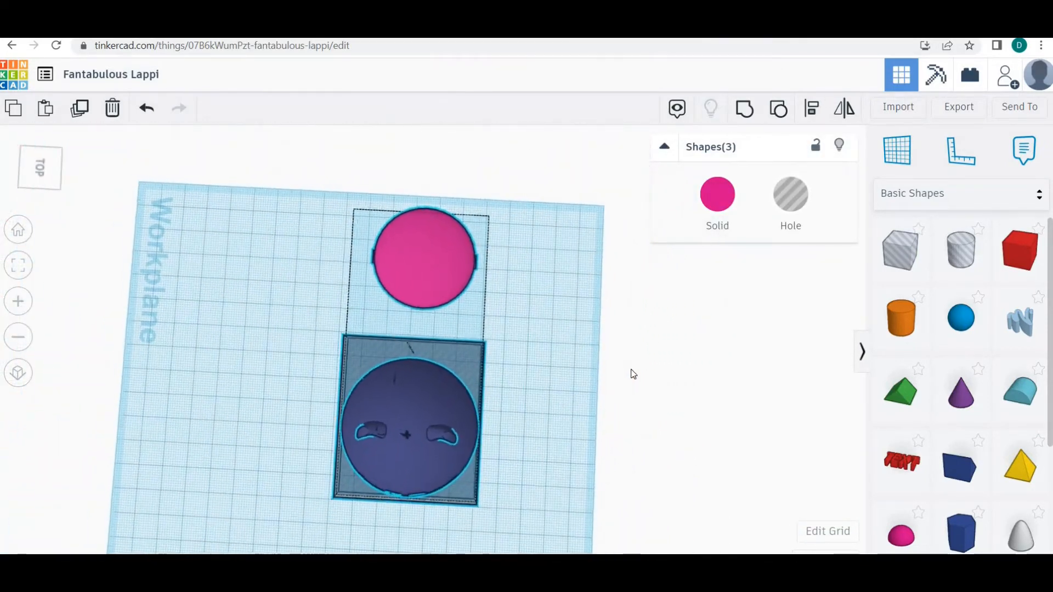
pyautogui.moveTo(503, 517); pyautogui.dragTo(274, 334)
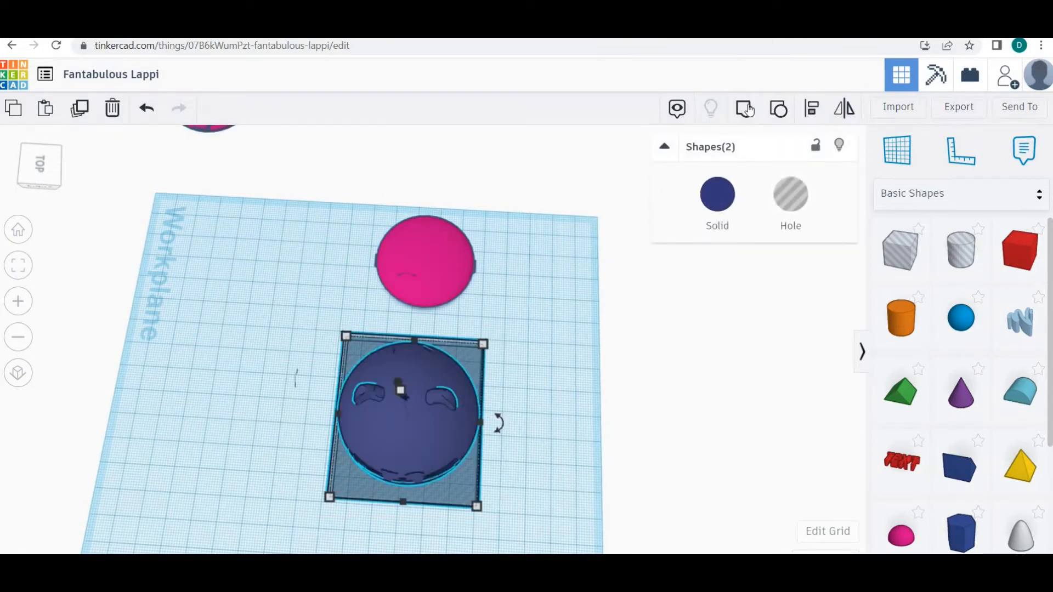
pyautogui.hotkey('ctrl', 'g')
# Examine the cat's trimmed base and its face from several angles
pyautogui.moveTo(466, 441); pyautogui.dragTo(426, 356, button='right')
pyautogui.scroll(3, 445, 375)
pyautogui.scroll(5, 412, 381)
pyautogui.scroll(-3, 427, 356)
pyautogui.moveTo(282, 384); pyautogui.dragTo(230, 405, button='right')
pyautogui.scroll(-4, 384, 375)
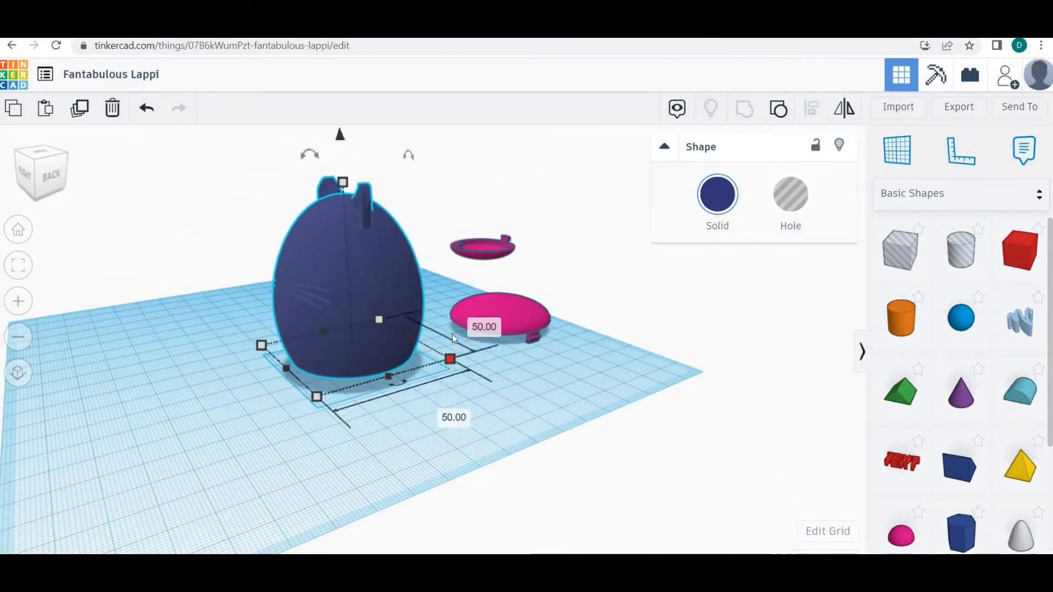
pyautogui.moveTo(533, 421); pyautogui.dragTo(329, 383, button='right')
pyautogui.scroll(3, 364, 471)
pyautogui.click(410, 480)
pyautogui.scroll(-3, 332, 381)
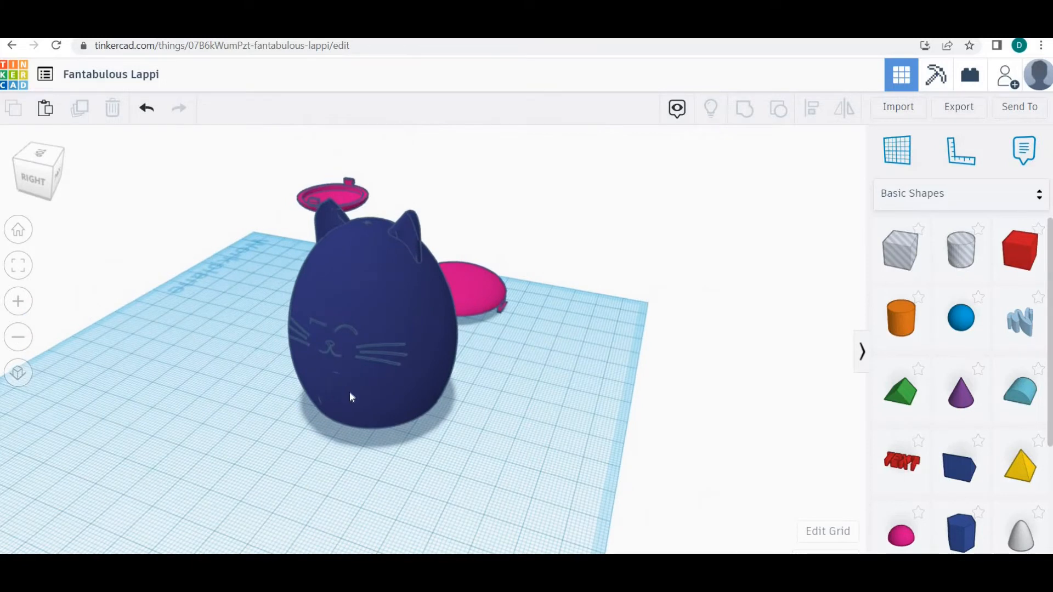
# Duplicate the trimmed cat and move one of the two cats out beside the other
pyautogui.click(350, 391)
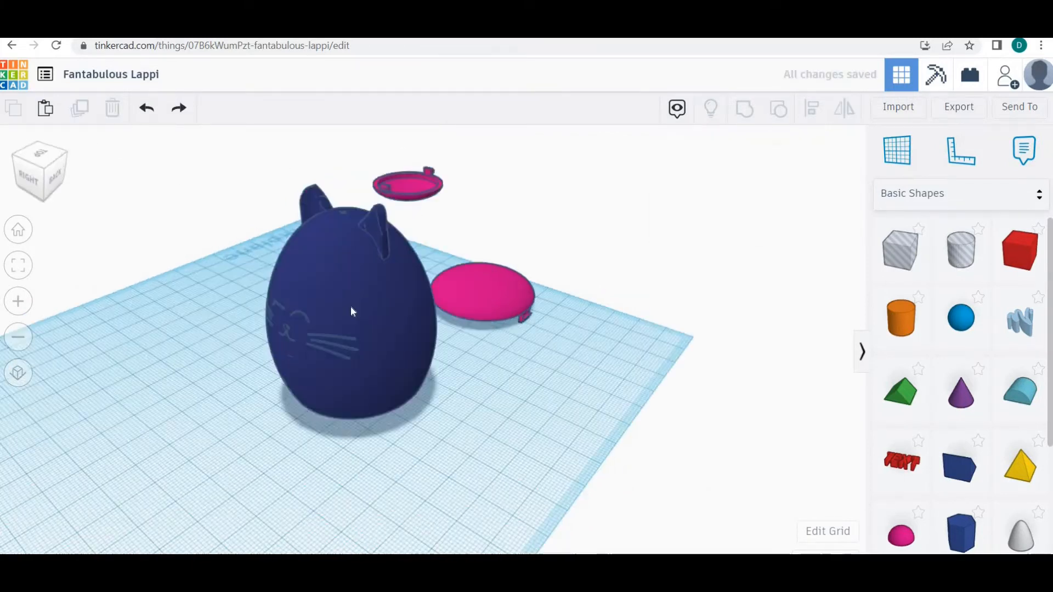
pyautogui.click(351, 308)
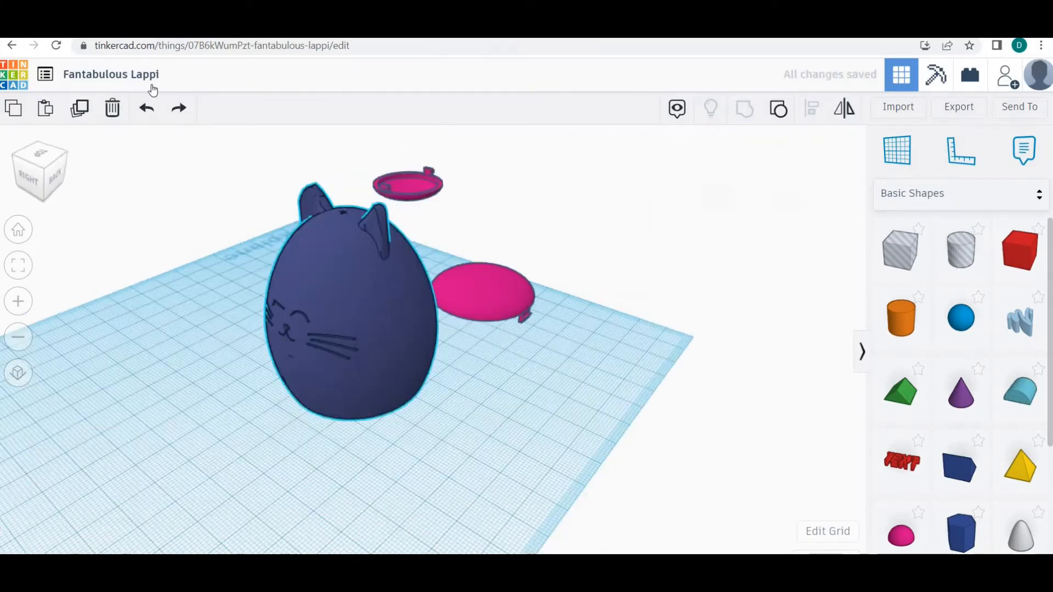
pyautogui.click(80, 112)
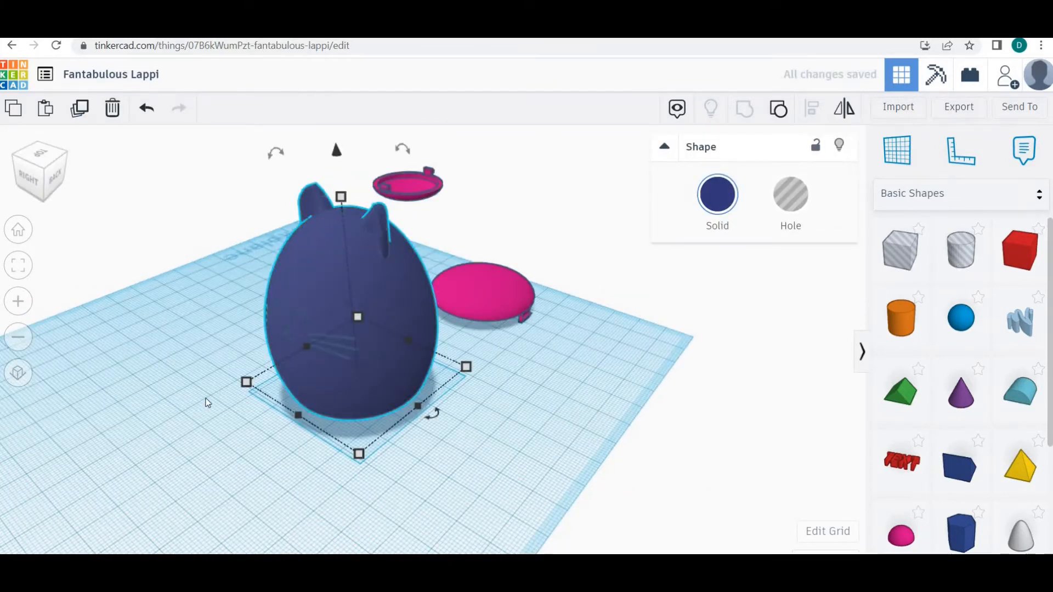
pyautogui.moveTo(428, 327); pyautogui.dragTo(632, 372)
pyautogui.click(265, 495)
pyautogui.scroll(-2, 560, 373)
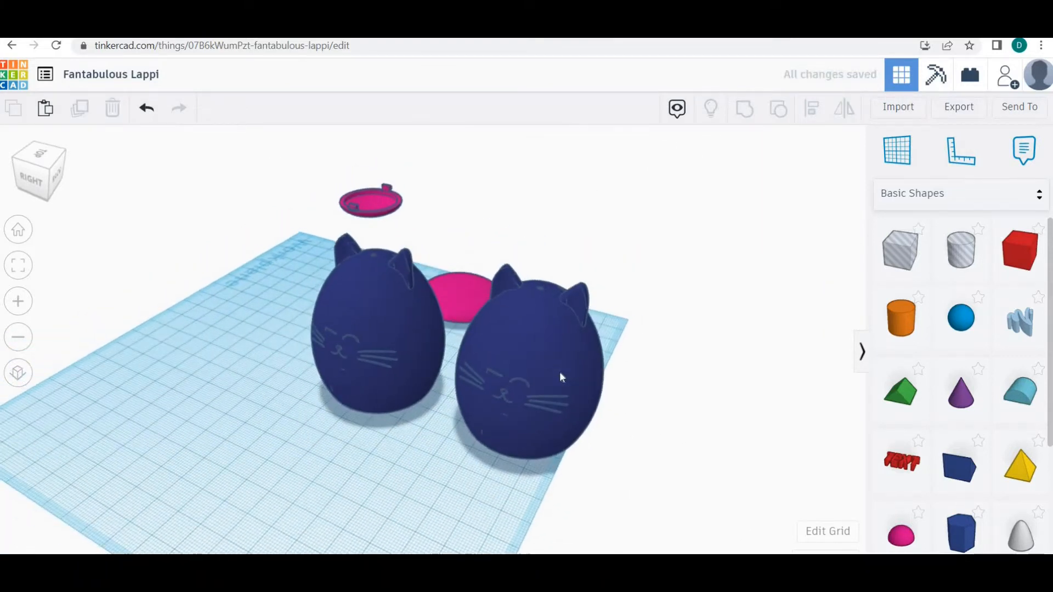
# Scale the cat nearest the workplane edge down uniformly to 46 mm wide and 46 mm deep
pyautogui.click(560, 376)
pyautogui.moveTo(568, 491)
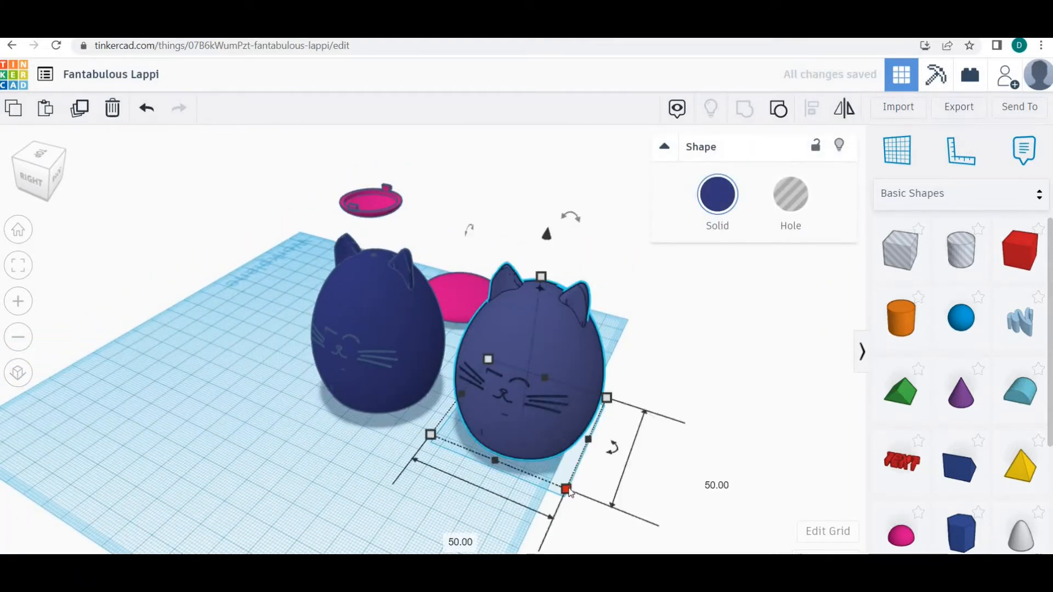
pyautogui.moveTo(566, 487); pyautogui.dragTo(560, 477)
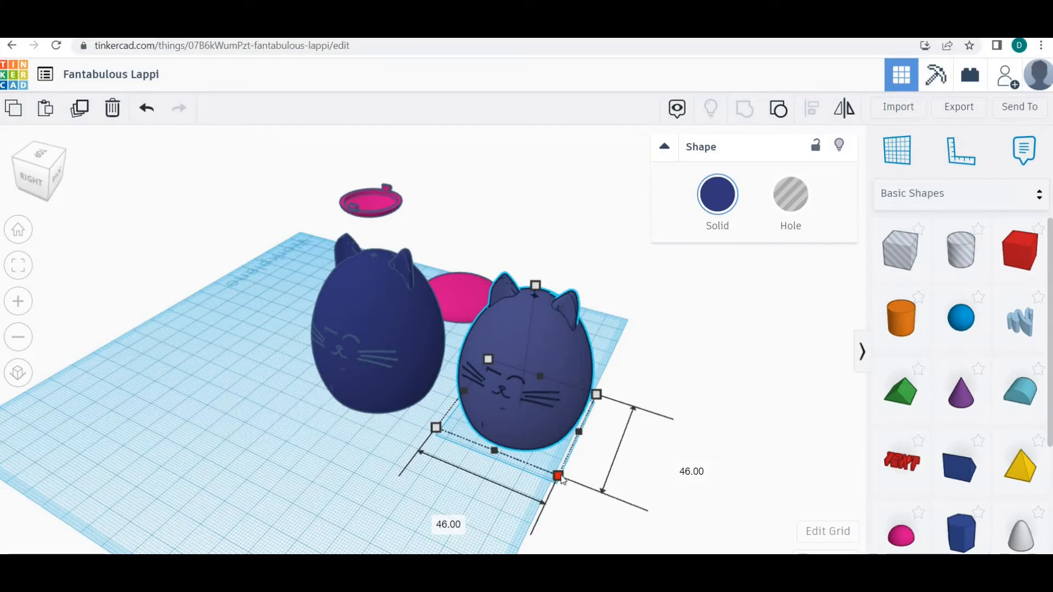
pyautogui.click(146, 109)
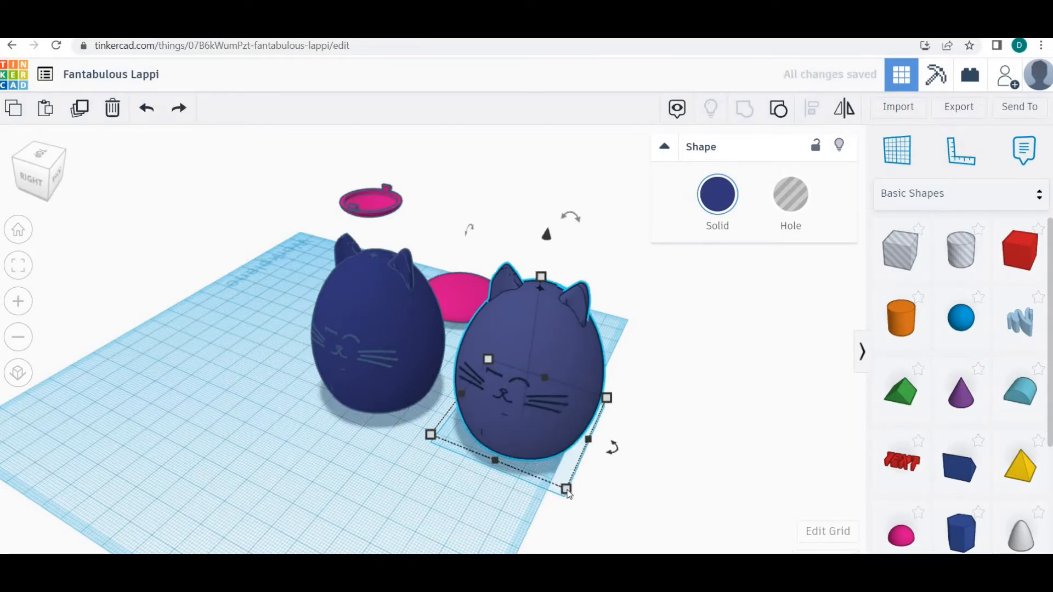
pyautogui.moveTo(567, 490); pyautogui.dragTo(559, 478)
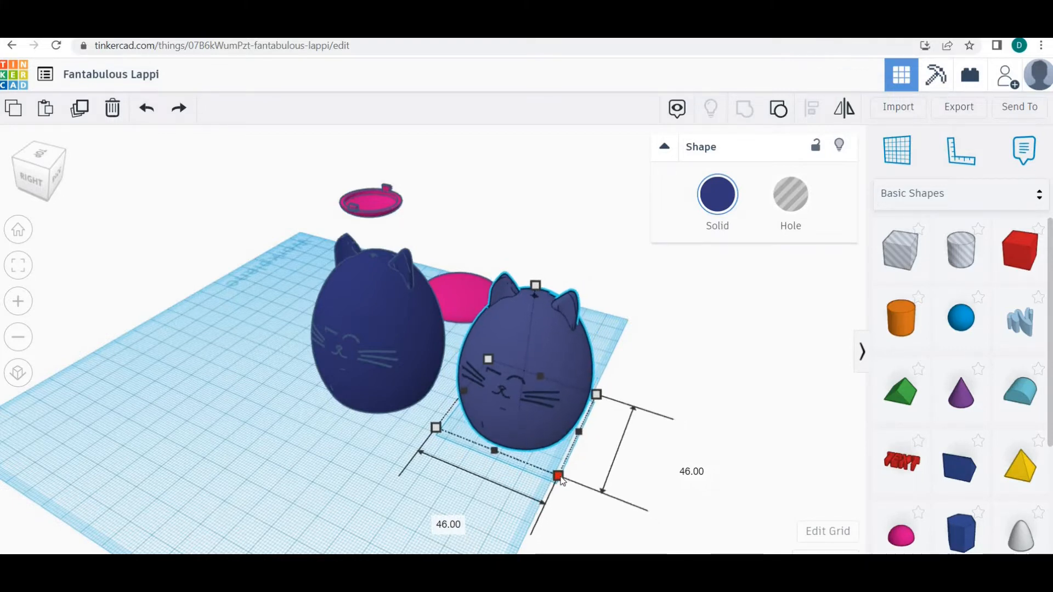
pyautogui.click(349, 482)
# Turn the 46 mm cat into a hole and place the full-size solid cat beside it
pyautogui.moveTo(426, 364); pyautogui.dragTo(540, 320, button='right')
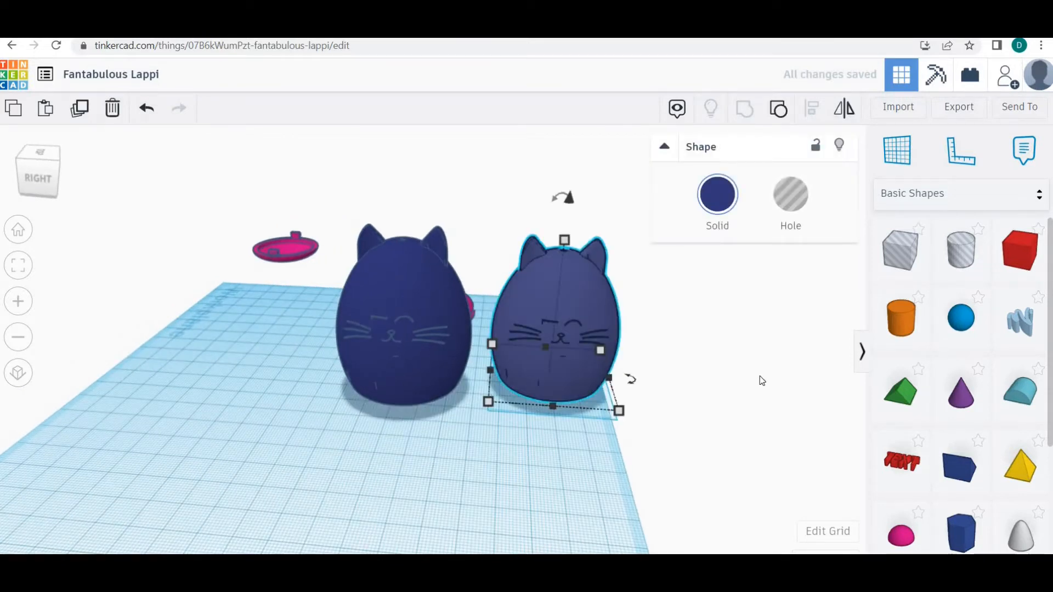
pyautogui.click(631, 338)
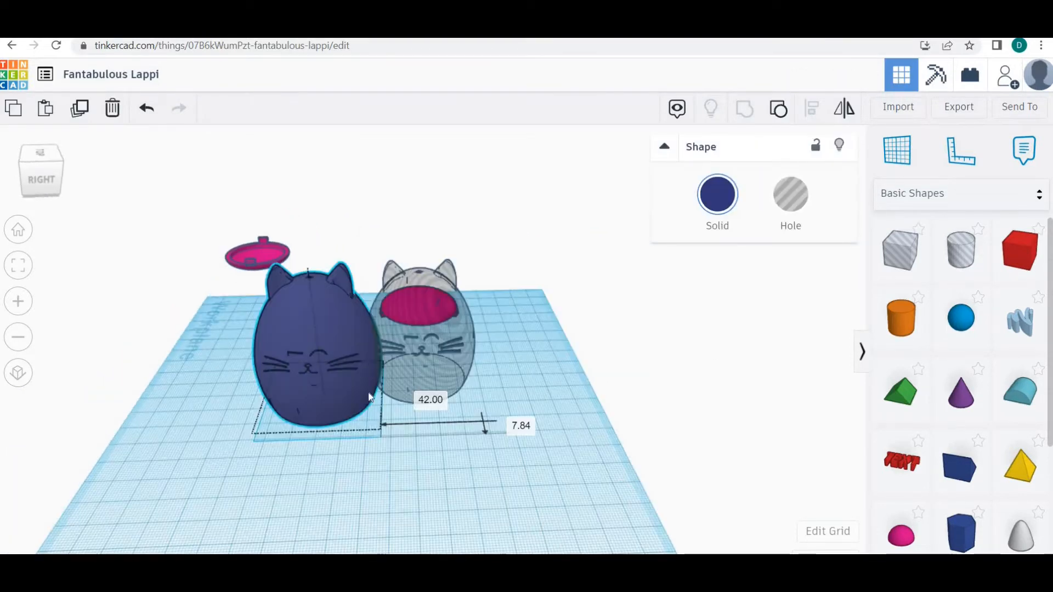
pyautogui.moveTo(369, 398); pyautogui.dragTo(370, 396)
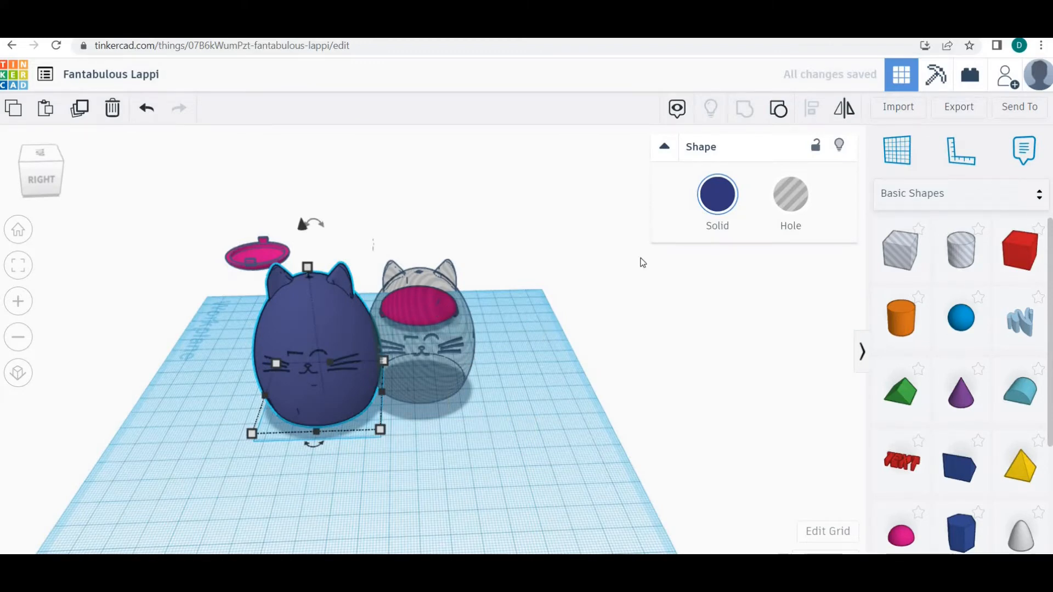
# Select the solid cat and the hole cat and align them by their centers in both horizontal directions
pyautogui.moveTo(518, 443); pyautogui.dragTo(383, 409, button='right')
pyautogui.moveTo(427, 407); pyautogui.dragTo(290, 145)
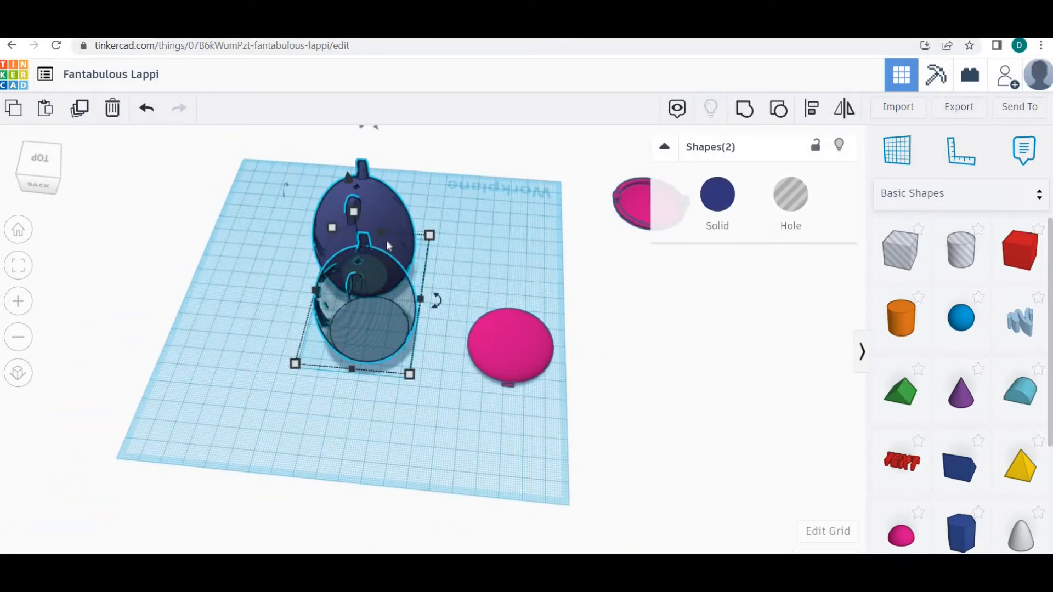
pyautogui.click(745, 109)
pyautogui.moveTo(591, 286); pyautogui.dragTo(186, 135, button='right')
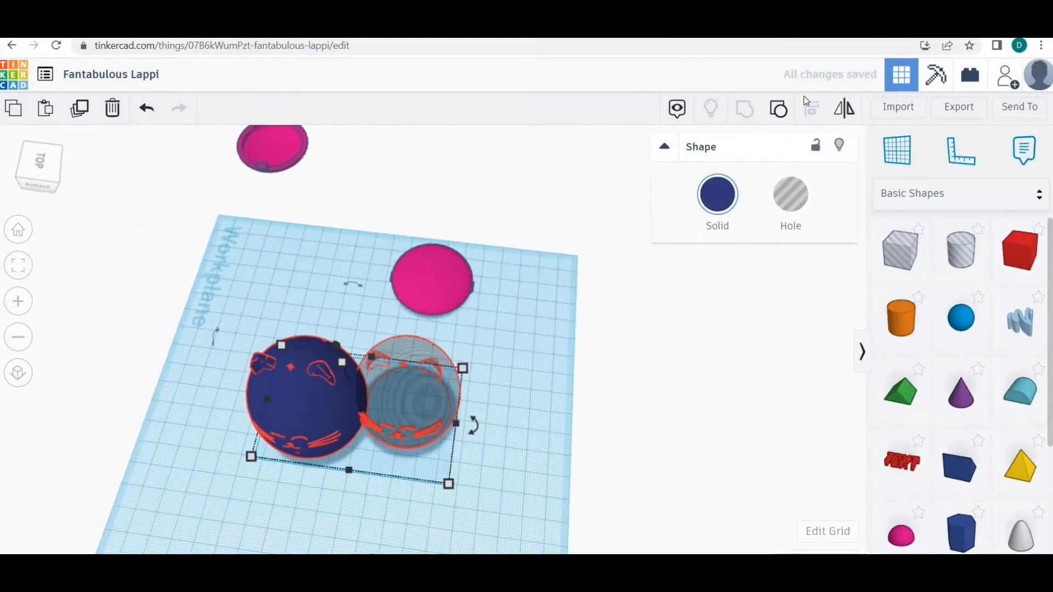
pyautogui.click(808, 112)
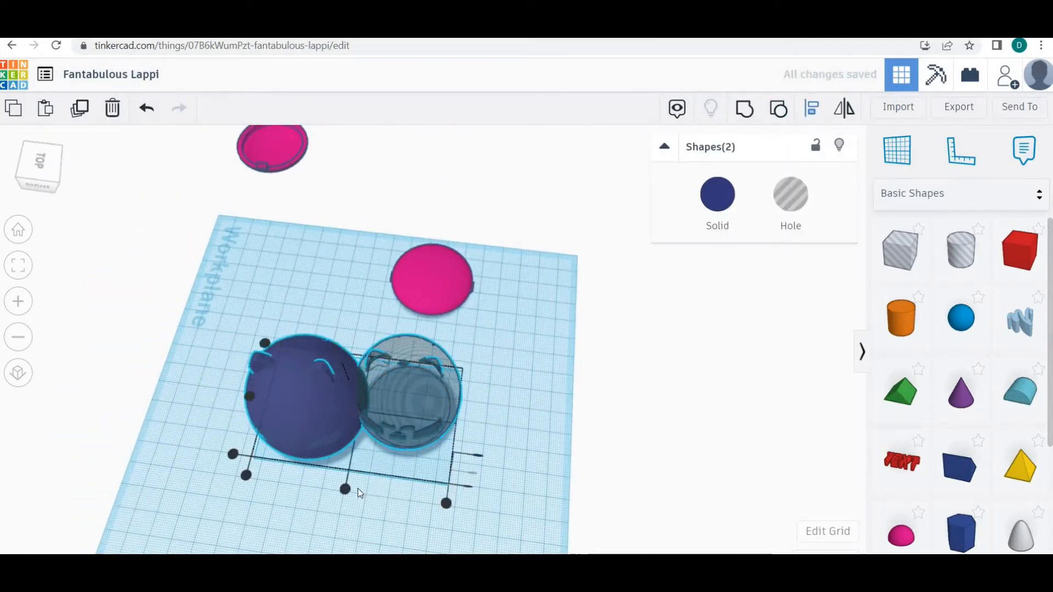
pyautogui.click(344, 489)
pyautogui.moveTo(380, 446)
pyautogui.mouseDown(button='right')
pyautogui.moveTo(514, 432)
pyautogui.moveTo(423, 468)
pyautogui.moveTo(390, 436)
pyautogui.mouseUp(button='right')
pyautogui.click(392, 431)
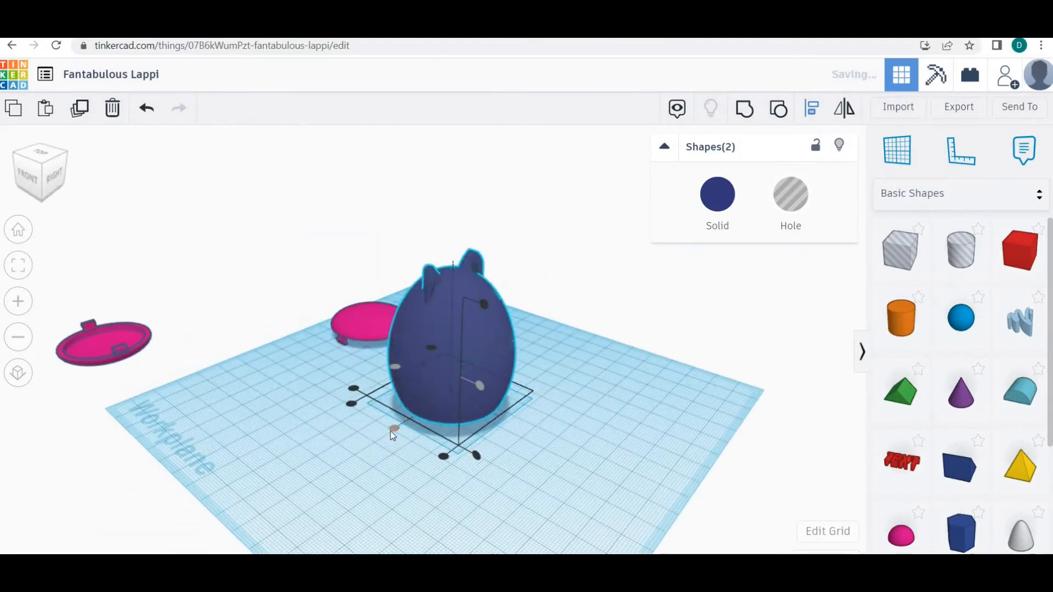
pyautogui.click(550, 409)
# Try raising the solid cat by 1 mm to 5 mm above the workplane and check its underside
pyautogui.moveTo(550, 409); pyautogui.dragTo(486, 380, button='right')
pyautogui.click(462, 340)
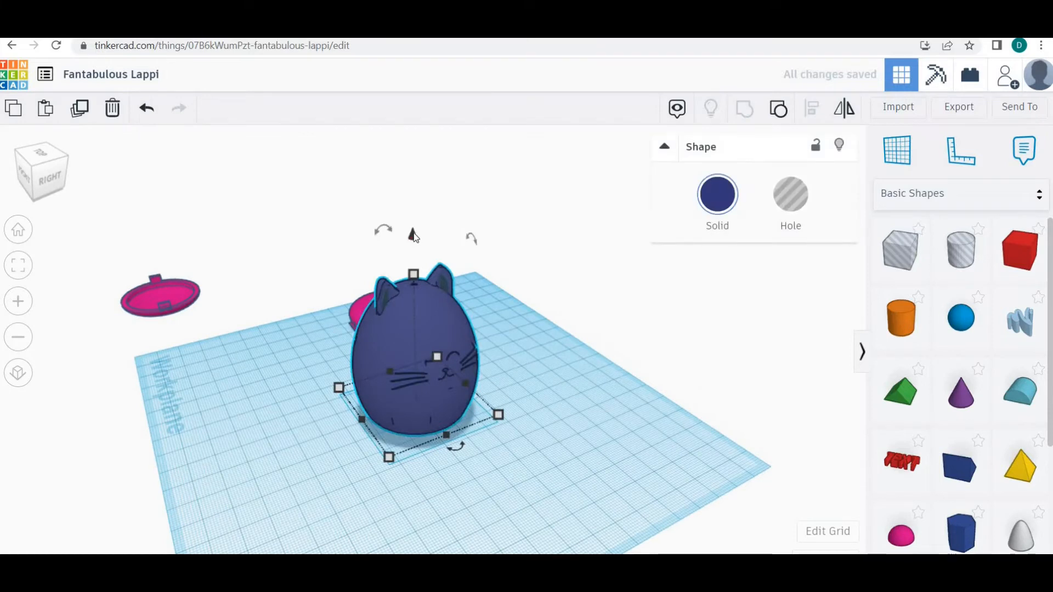
pyautogui.moveTo(414, 235); pyautogui.dragTo(416, 234)
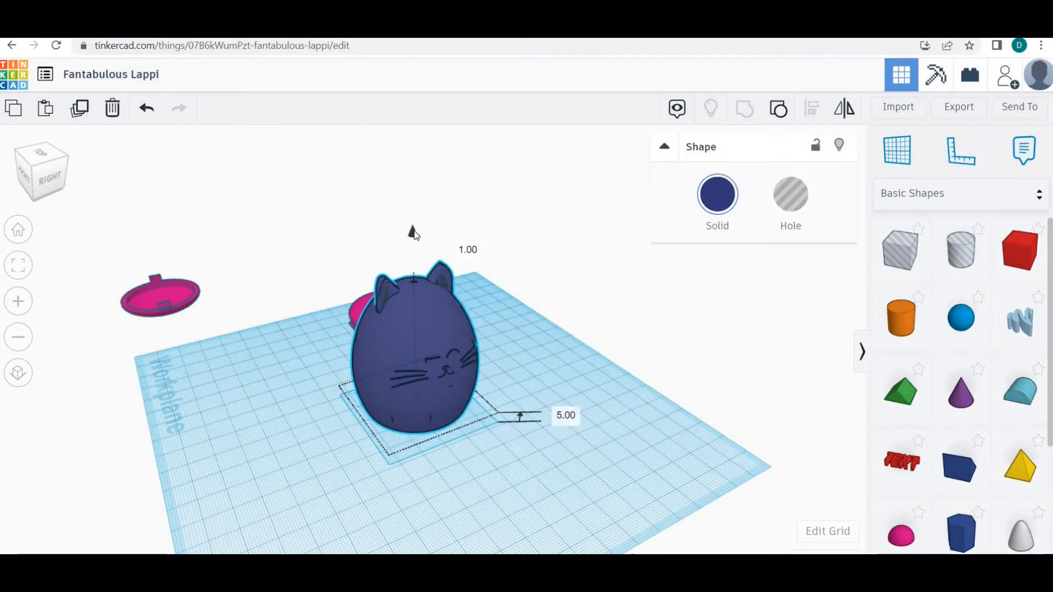
pyautogui.moveTo(410, 252); pyautogui.dragTo(134, 129, button='right')
pyautogui.scroll(5, 375, 275)
pyautogui.click(418, 458)
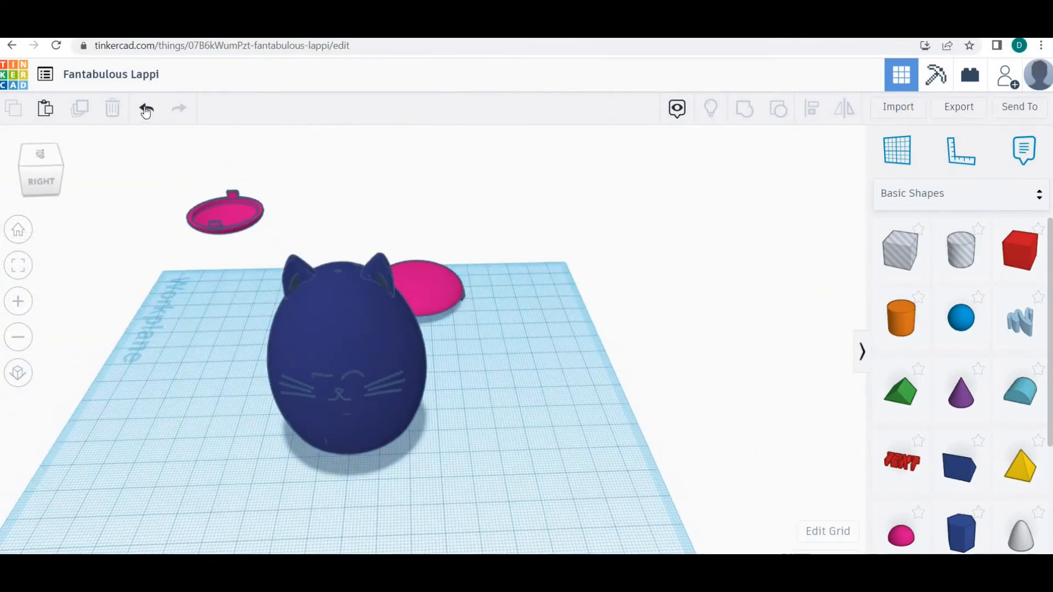
# Undo the 1 mm lift of the solid cat
pyautogui.click(145, 110)
pyautogui.click(145, 109)
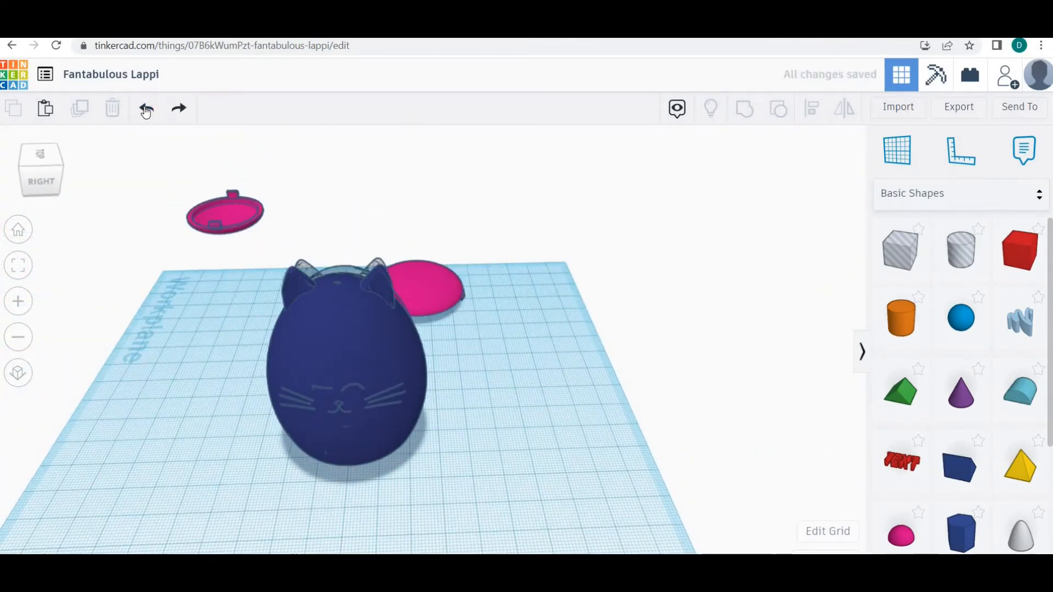
pyautogui.click(177, 109)
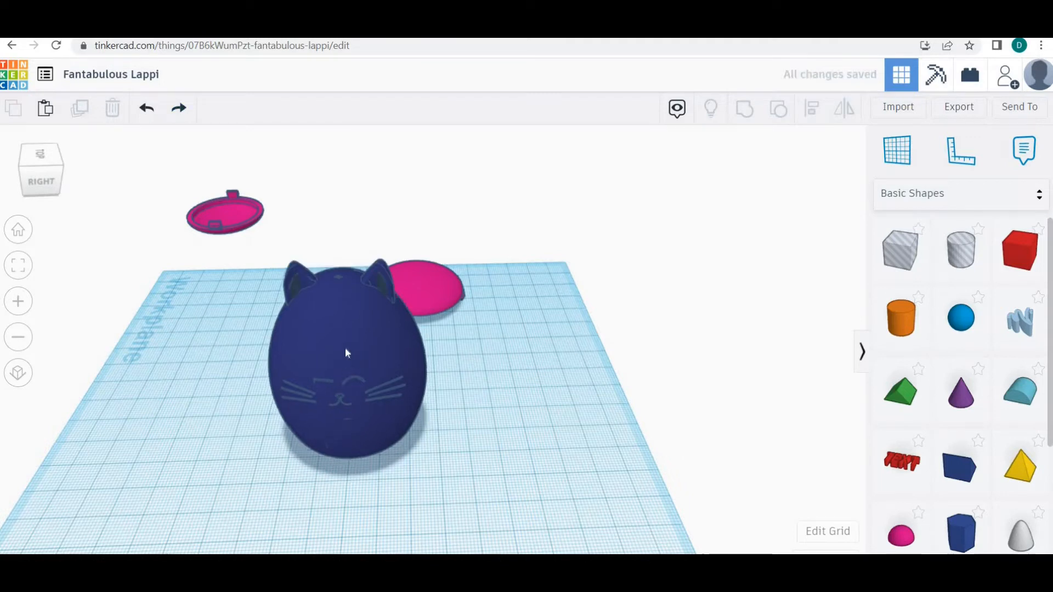
# Raise the solid cat by 4 mm to 8 mm above the workplane
pyautogui.moveTo(347, 353)
pyautogui.mouseDown(button='right')
pyautogui.moveTo(338, 257)
pyautogui.moveTo(364, 306)
pyautogui.moveTo(357, 356)
pyautogui.mouseUp(button='right')
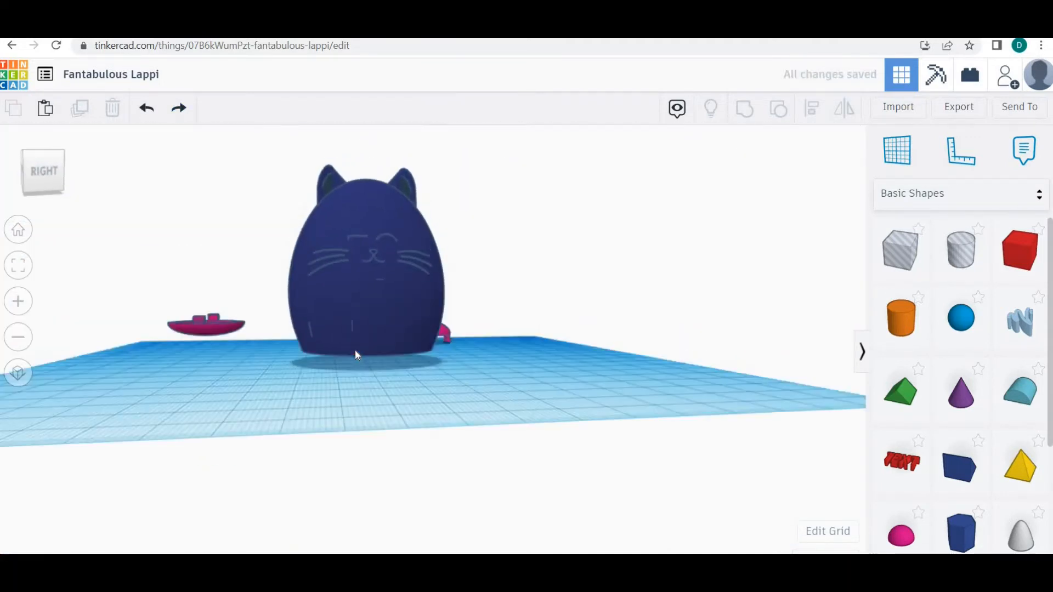
pyautogui.click(374, 237)
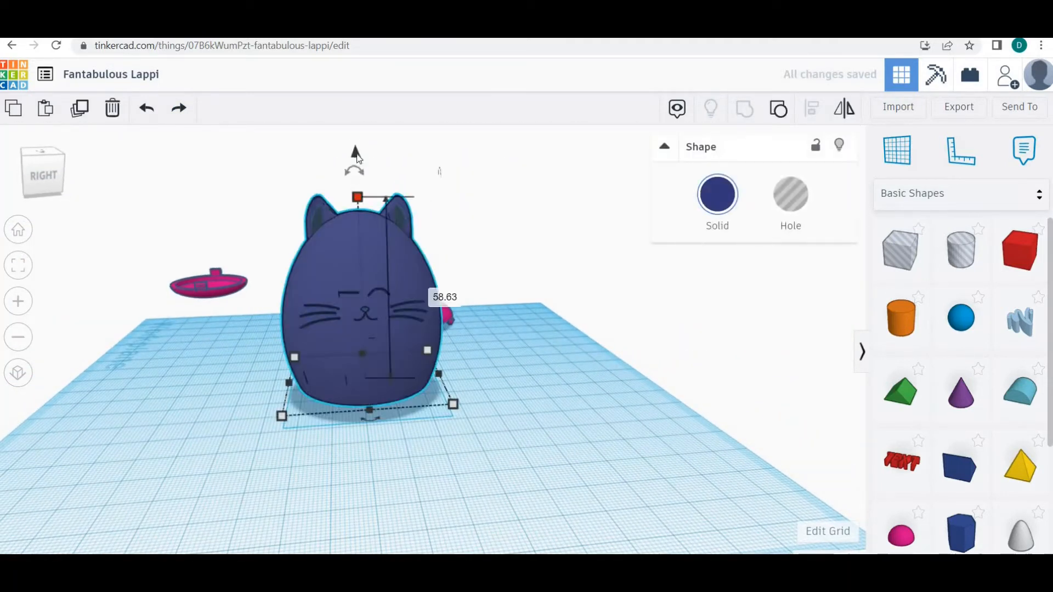
pyautogui.moveTo(356, 158); pyautogui.dragTo(375, 140)
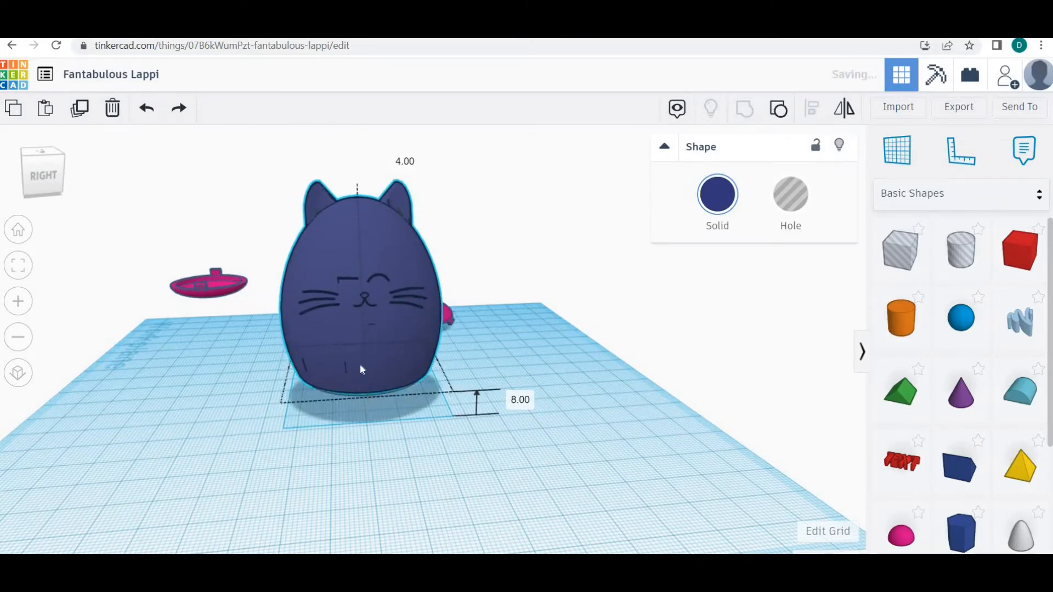
# Group the solid cat with the smaller hole cat inside it to hollow out the body through the base
pyautogui.scroll(10, 359, 363)
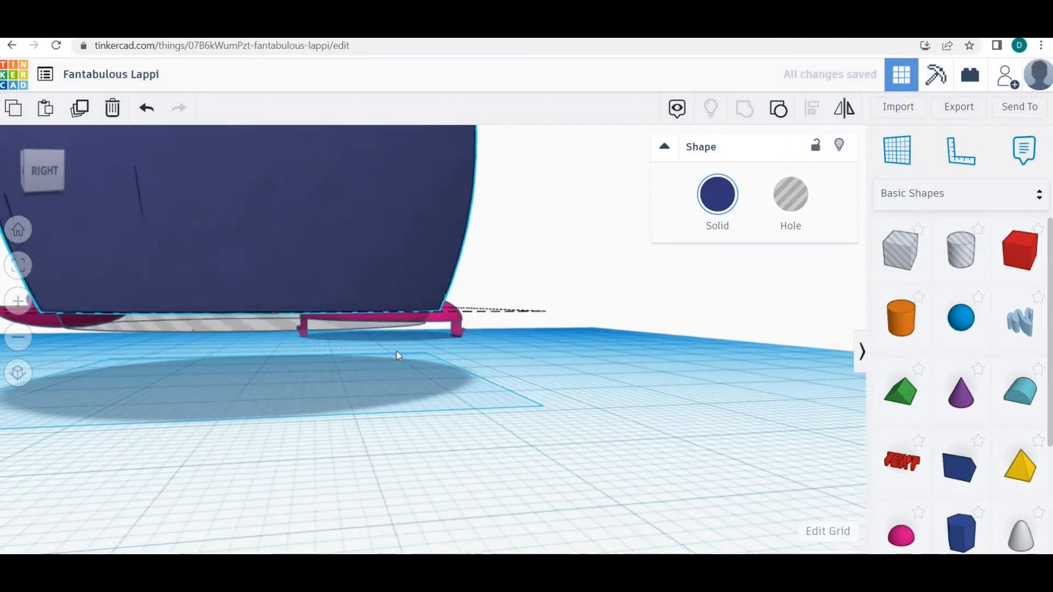
pyautogui.moveTo(396, 351); pyautogui.dragTo(380, 321, button='right')
pyautogui.scroll(-5, 381, 321)
pyautogui.moveTo(348, 436); pyautogui.dragTo(203, 351, button='right')
pyautogui.click(191, 435)
pyautogui.moveTo(208, 329); pyautogui.dragTo(441, 520)
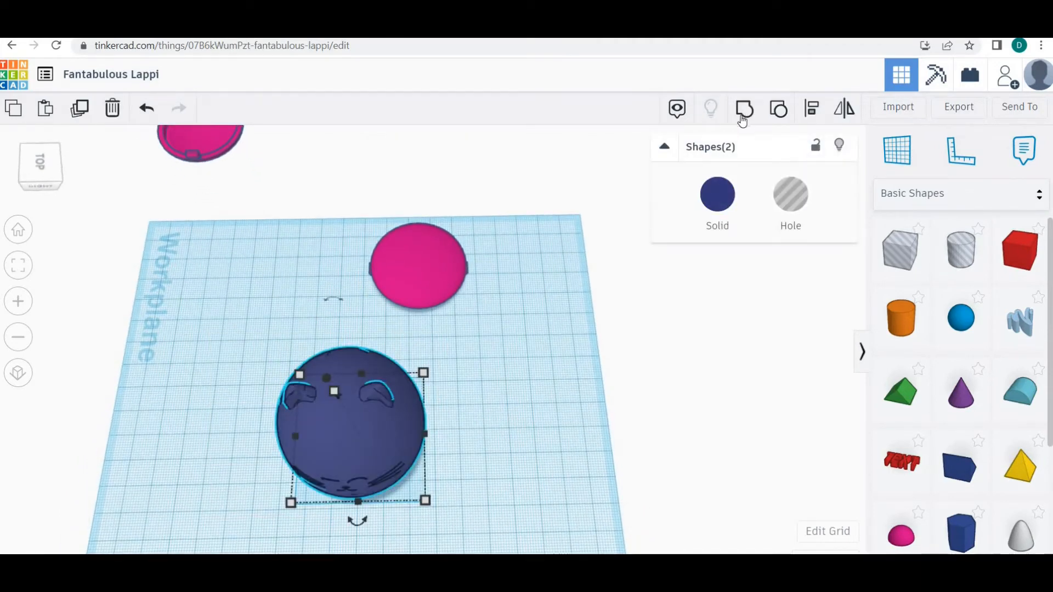
pyautogui.hotkey('ctrl', 'g')
pyautogui.click(498, 340)
# Inspect the cat's hollow from below, tip the cat over to look inside, and undo the rotation
pyautogui.moveTo(499, 341); pyautogui.dragTo(360, 295, button='right')
pyautogui.scroll(5, 316, 319)
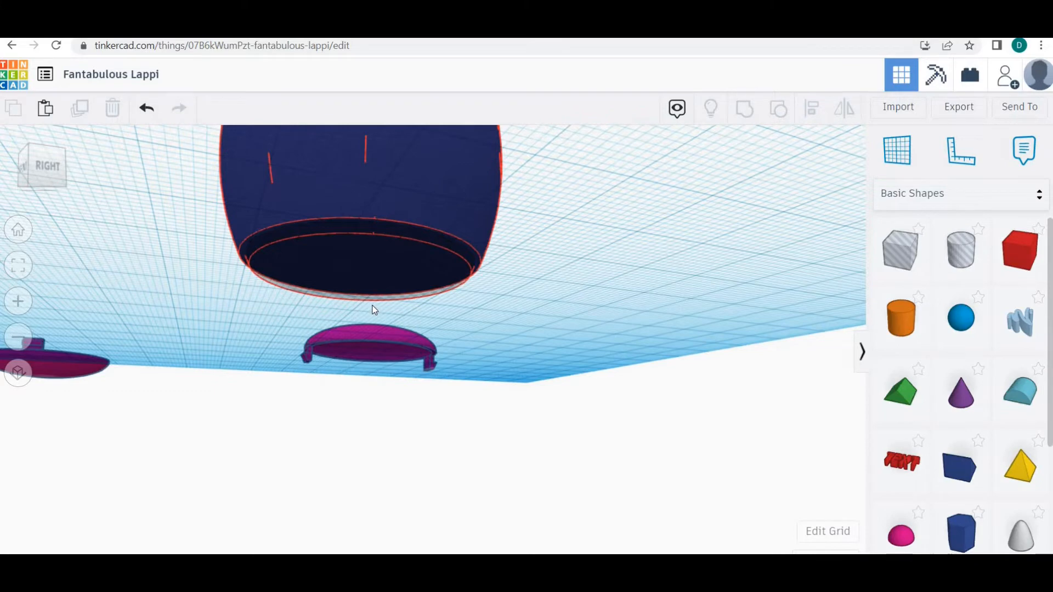
pyautogui.moveTo(367, 314); pyautogui.dragTo(363, 363, button='right')
pyautogui.scroll(-5, 352, 397)
pyautogui.click(363, 363)
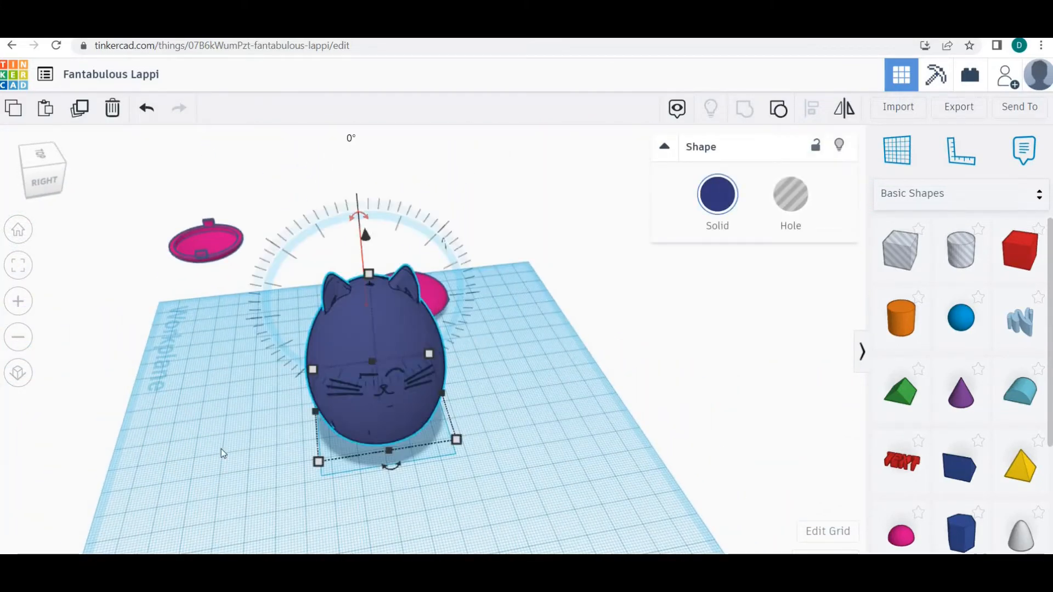
pyautogui.moveTo(358, 216); pyautogui.dragTo(351, 430)
pyautogui.moveTo(351, 431)
pyautogui.mouseDown(button='right')
pyautogui.moveTo(348, 488)
pyautogui.moveTo(343, 430)
pyautogui.mouseUp(button='right')
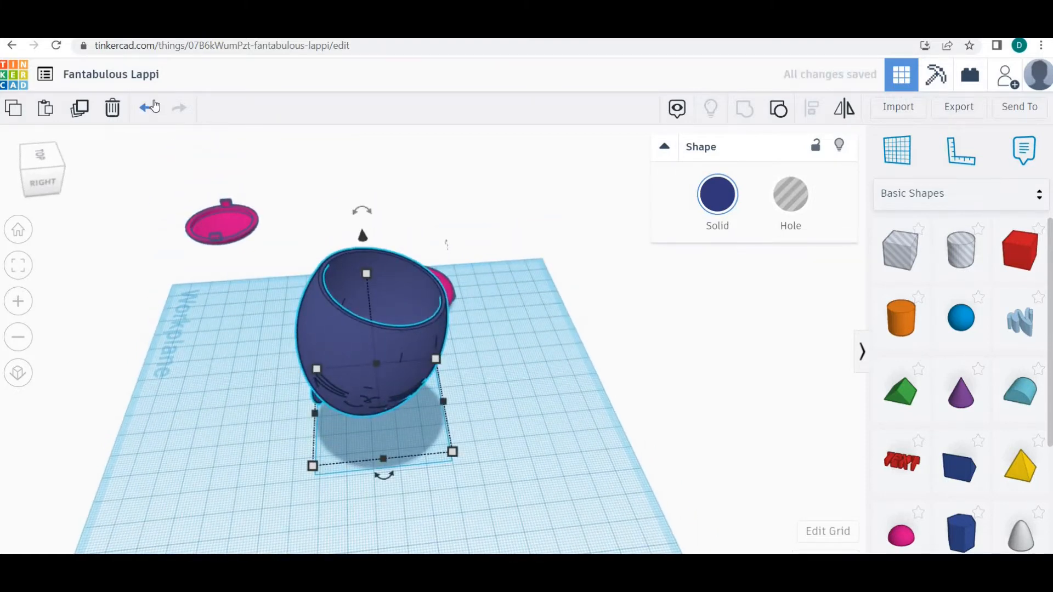
pyautogui.click(153, 107)
pyautogui.click(190, 336)
# Move the bowl from behind the cat to free workplane in front, close to the cat's base
pyautogui.moveTo(191, 336); pyautogui.dragTo(90, 382, button='right')
pyautogui.moveTo(510, 261); pyautogui.dragTo(463, 303, button='right')
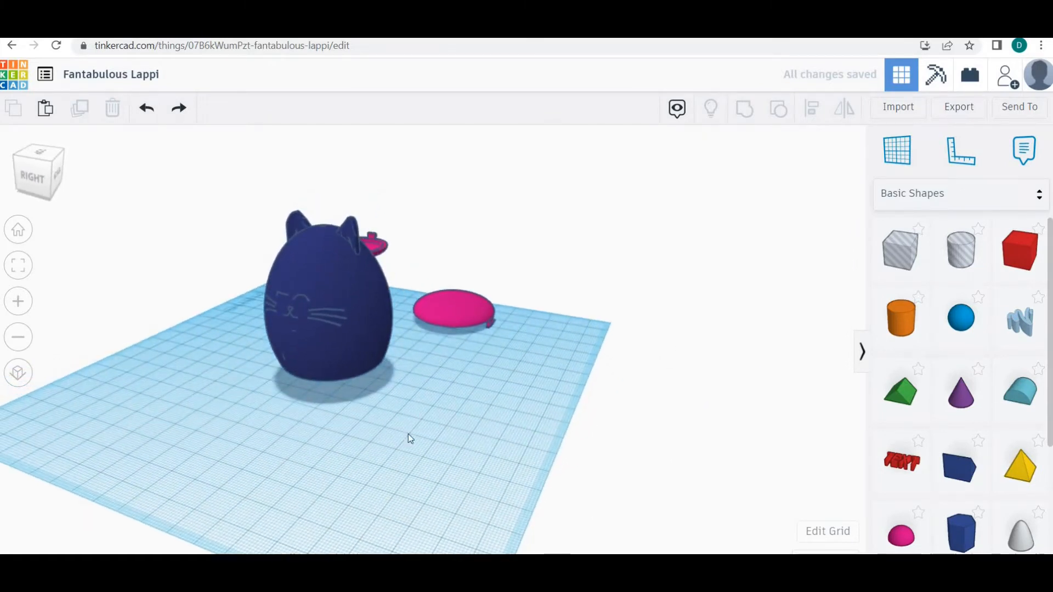
pyautogui.moveTo(428, 299); pyautogui.dragTo(372, 385)
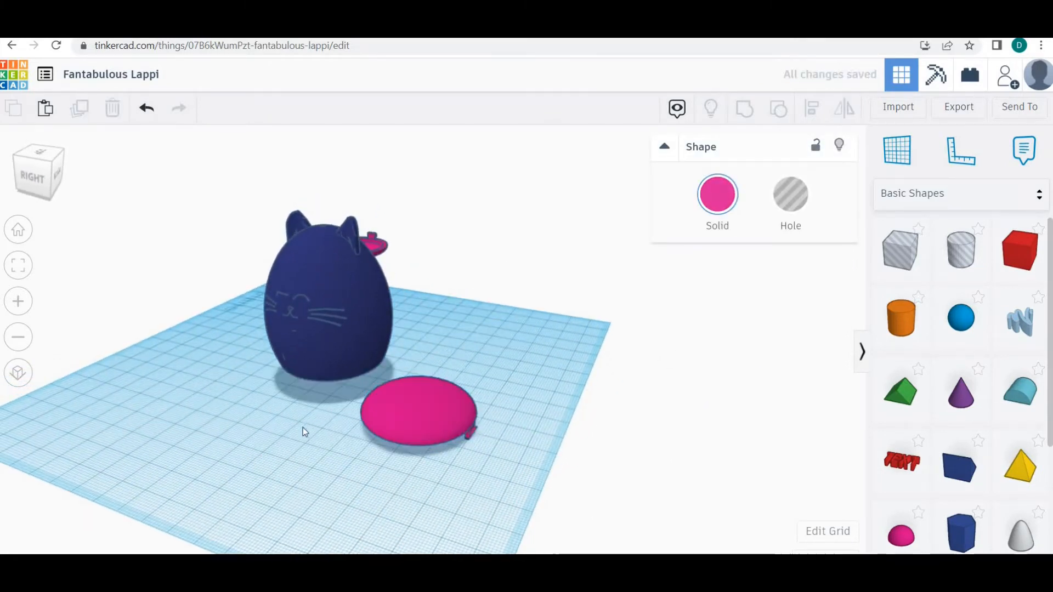
# Ungroup the bowl in front of the cat into its separate parts and shift them together slightly across the workplane
pyautogui.moveTo(303, 431); pyautogui.dragTo(356, 401, button='right')
pyautogui.click(356, 401)
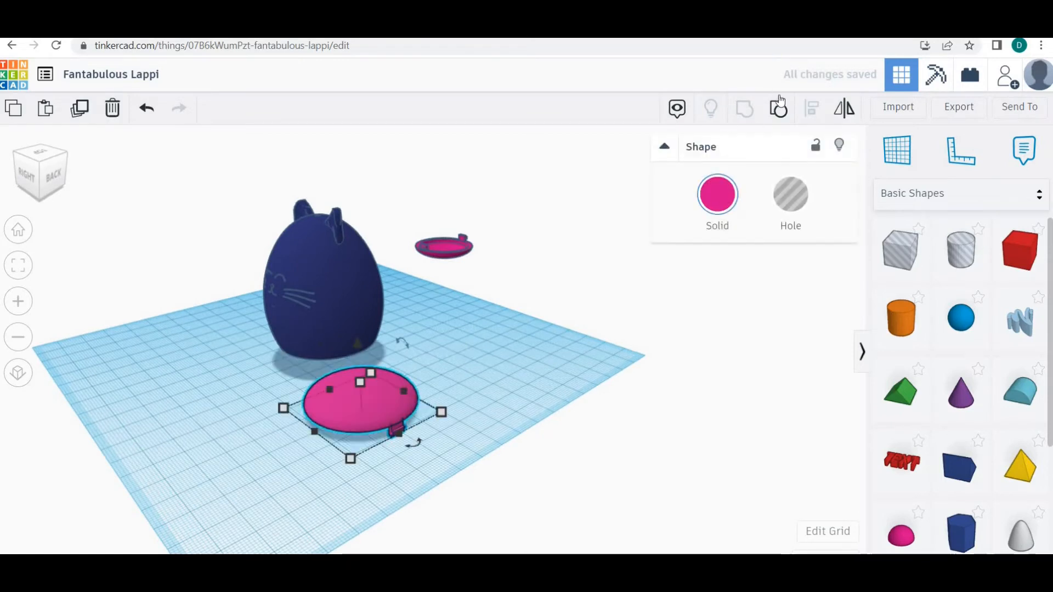
pyautogui.moveTo(373, 449); pyautogui.dragTo(387, 418, button='right')
pyautogui.scroll(5, 188, 468)
pyautogui.moveTo(227, 427); pyautogui.dragTo(274, 433, button='right')
pyautogui.moveTo(354, 442); pyautogui.dragTo(433, 430, button='right')
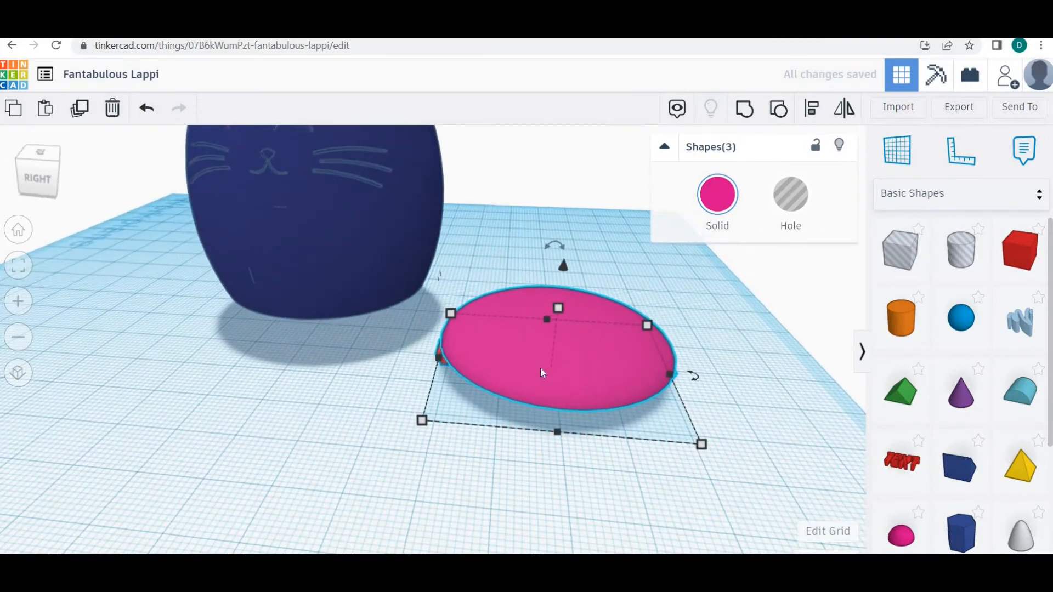
pyautogui.moveTo(541, 368); pyautogui.dragTo(549, 343)
pyautogui.click(574, 451)
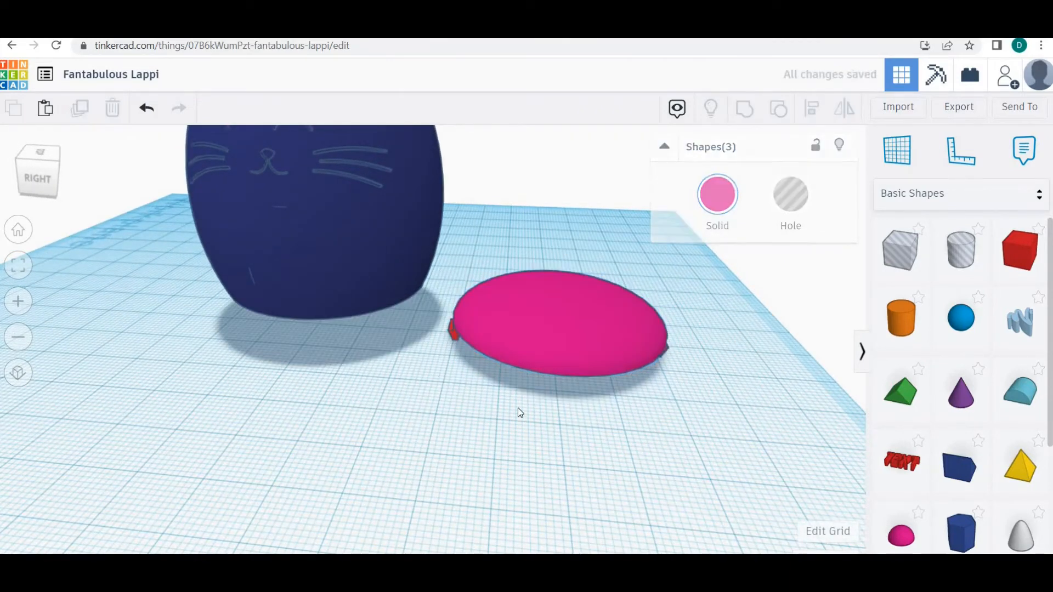
# Group the two red clips at opposite sides of the bowl into one shape separate from the bowl
pyautogui.moveTo(517, 411); pyautogui.dragTo(438, 464, button='right')
pyautogui.click(528, 327)
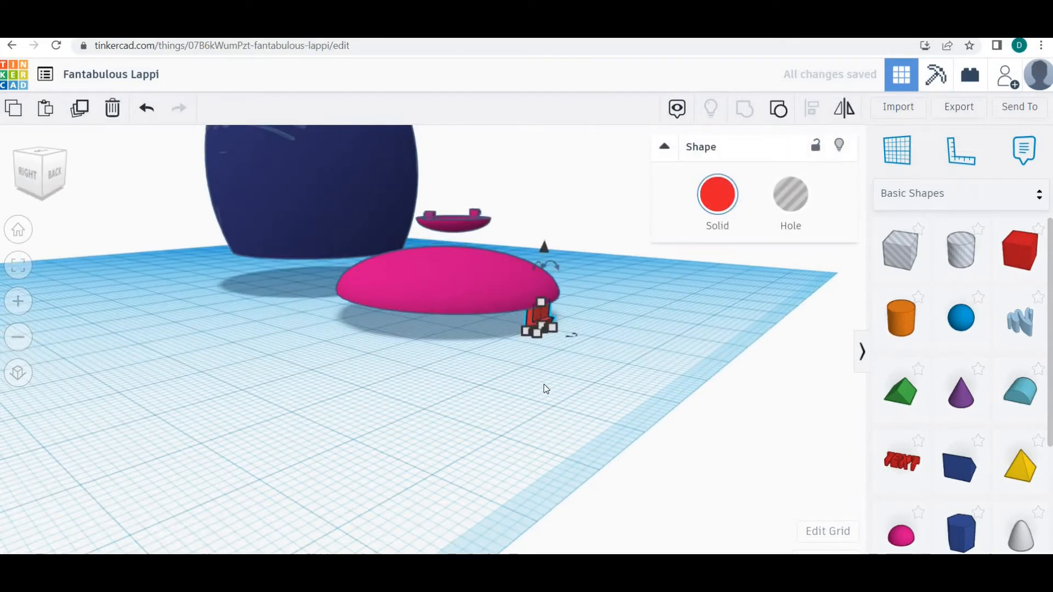
pyautogui.moveTo(543, 388); pyautogui.dragTo(520, 336, button='right')
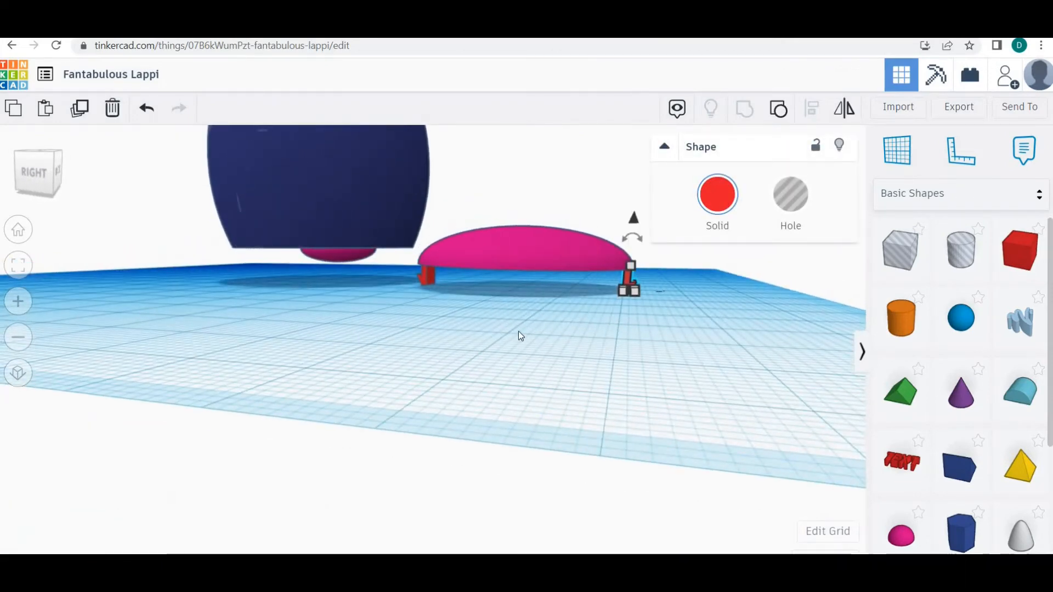
pyautogui.keyDown('shift'); pyautogui.click(432, 280); pyautogui.keyUp('shift')
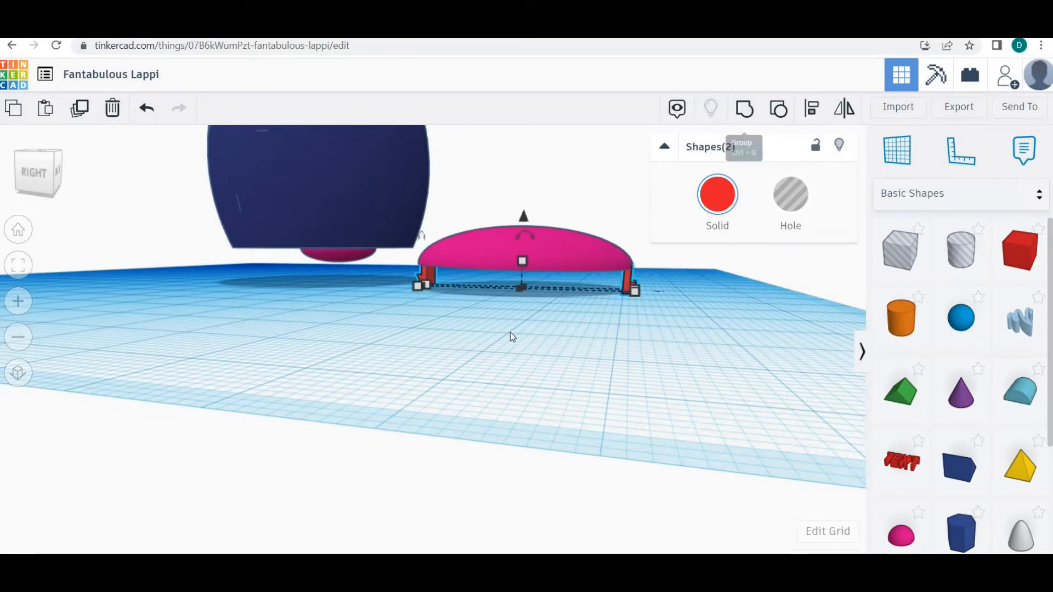
pyautogui.hotkey('ctrl', 'g')
pyautogui.moveTo(558, 380); pyautogui.dragTo(449, 303, button='right')
pyautogui.click(495, 364)
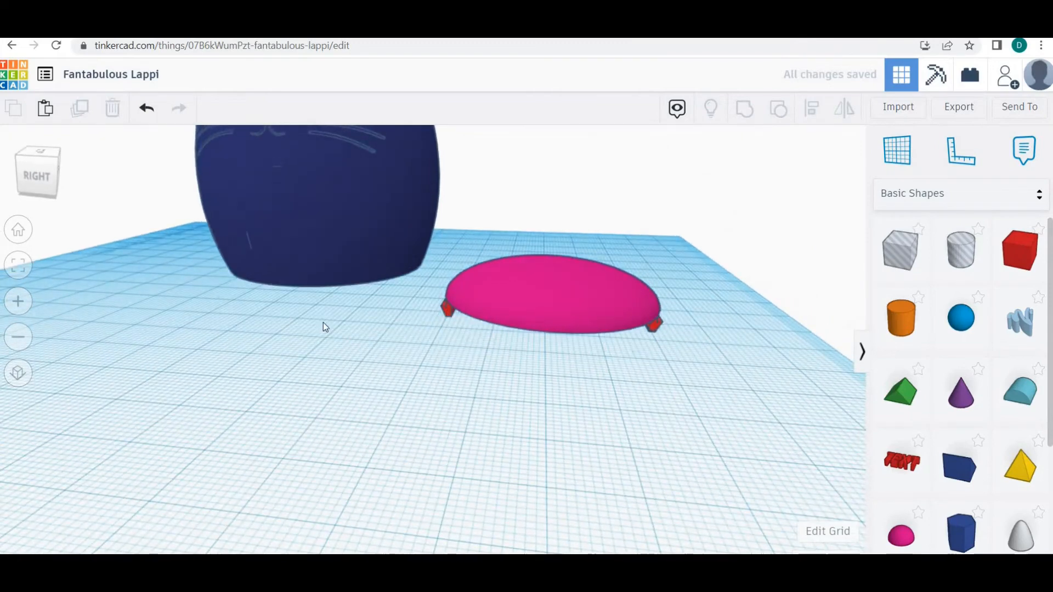
# Place the red clip pair beneath the cat's base and move the pink bowl farther away from the cat
pyautogui.moveTo(447, 309); pyautogui.dragTo(233, 298)
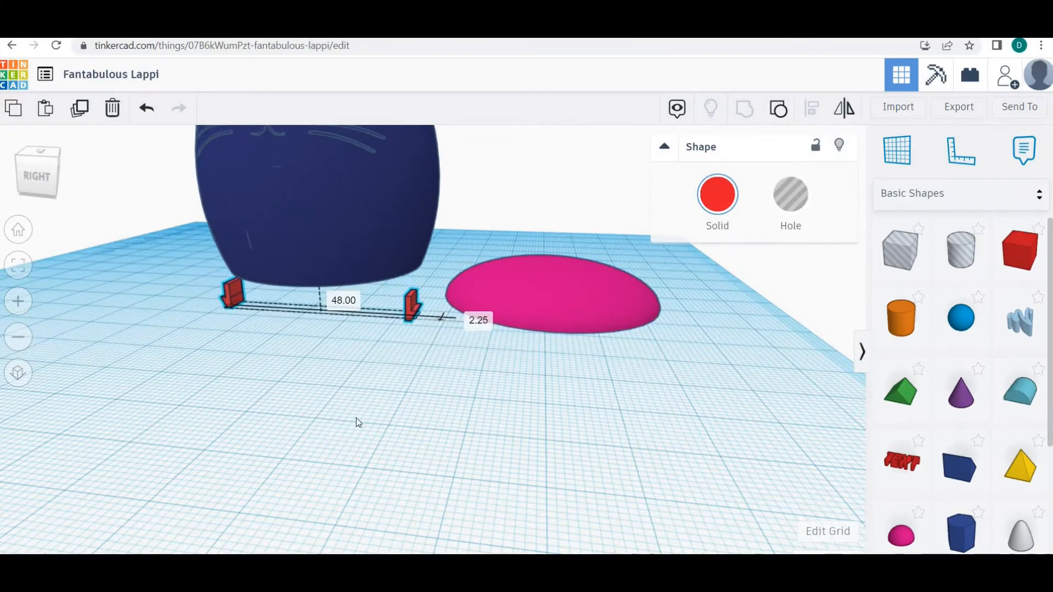
pyautogui.moveTo(357, 423); pyautogui.dragTo(527, 345, button='right')
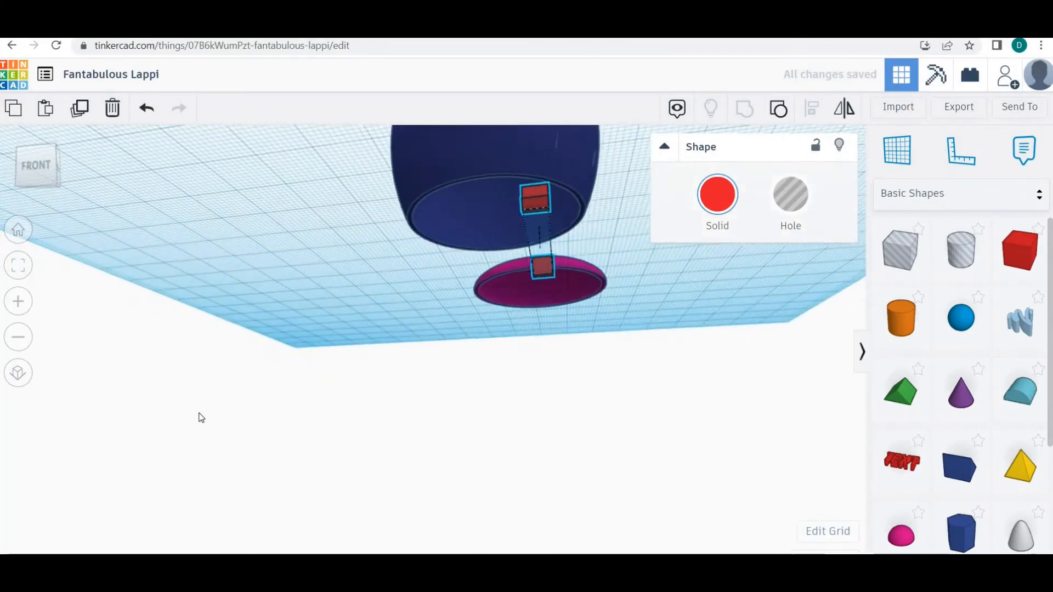
pyautogui.moveTo(200, 418); pyautogui.dragTo(534, 424, button='right')
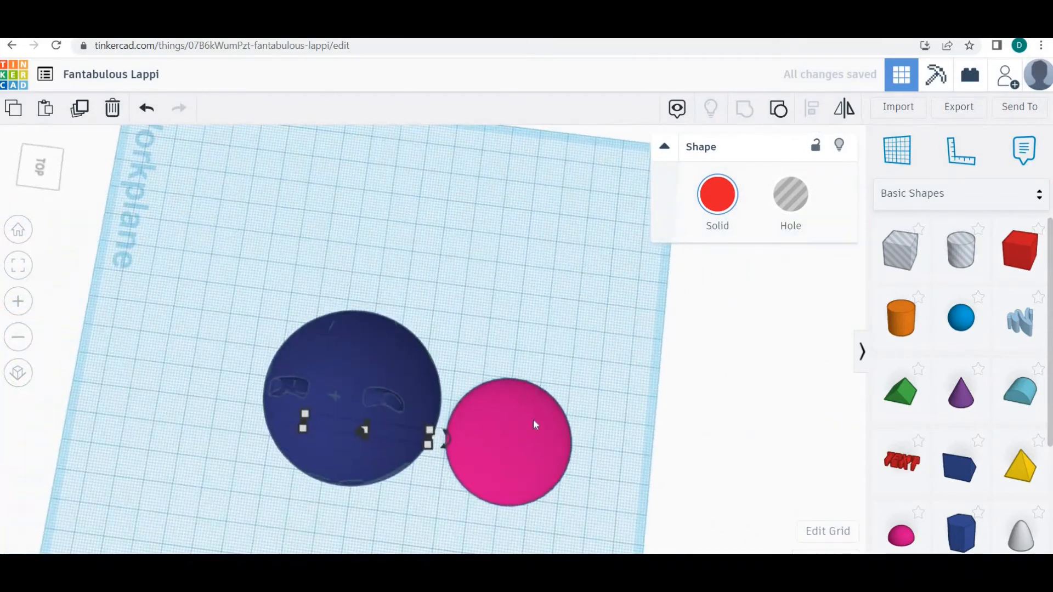
pyautogui.moveTo(508, 439); pyautogui.dragTo(552, 246)
pyautogui.moveTo(285, 463); pyautogui.dragTo(418, 507, button='right')
pyautogui.moveTo(500, 522); pyautogui.dragTo(500, 523)
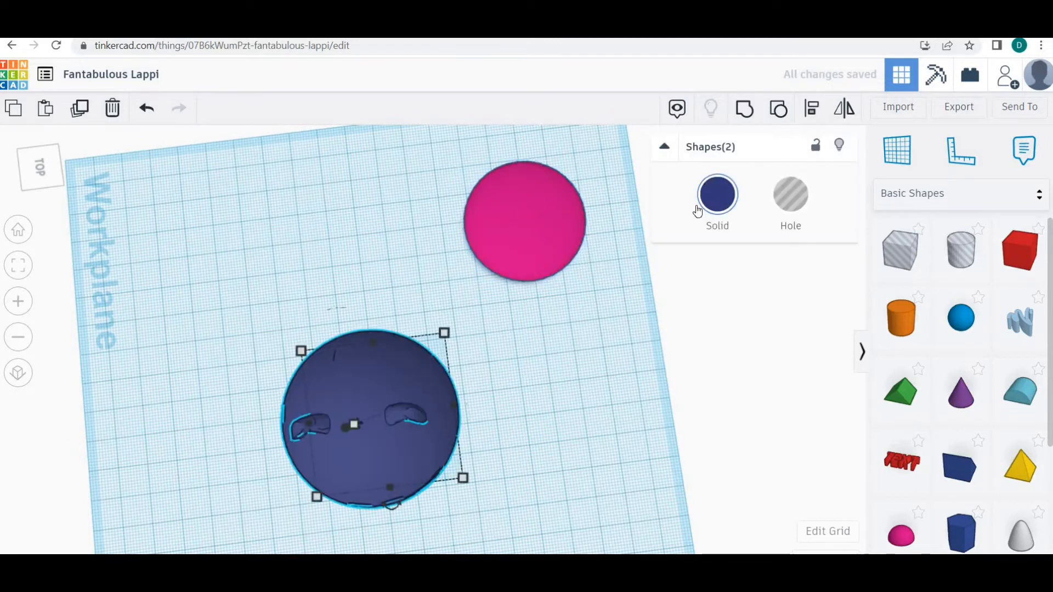
pyautogui.hotkey('ctrl', 'g')
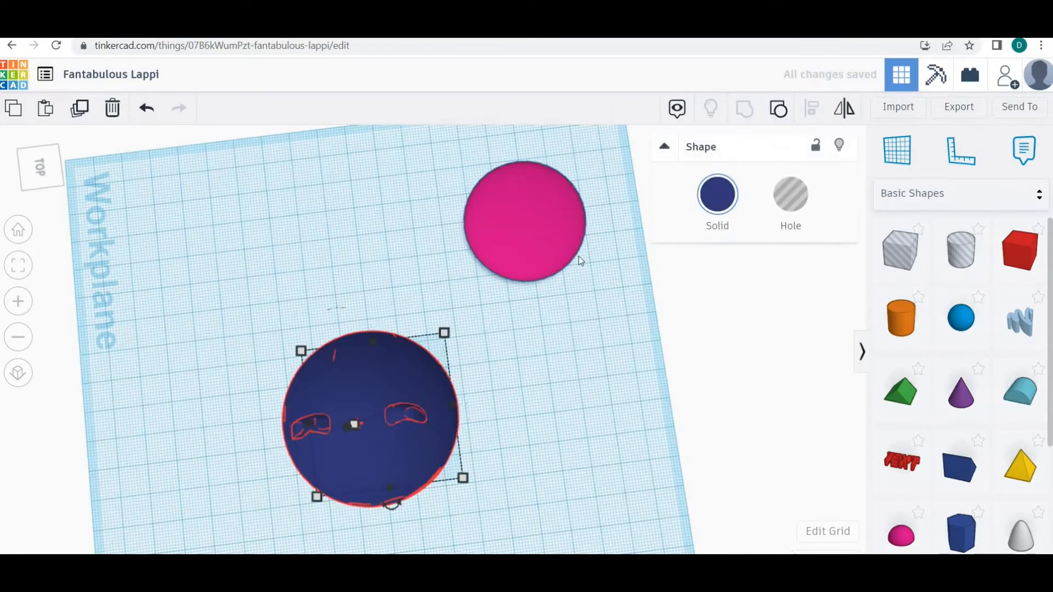
pyautogui.click(778, 109)
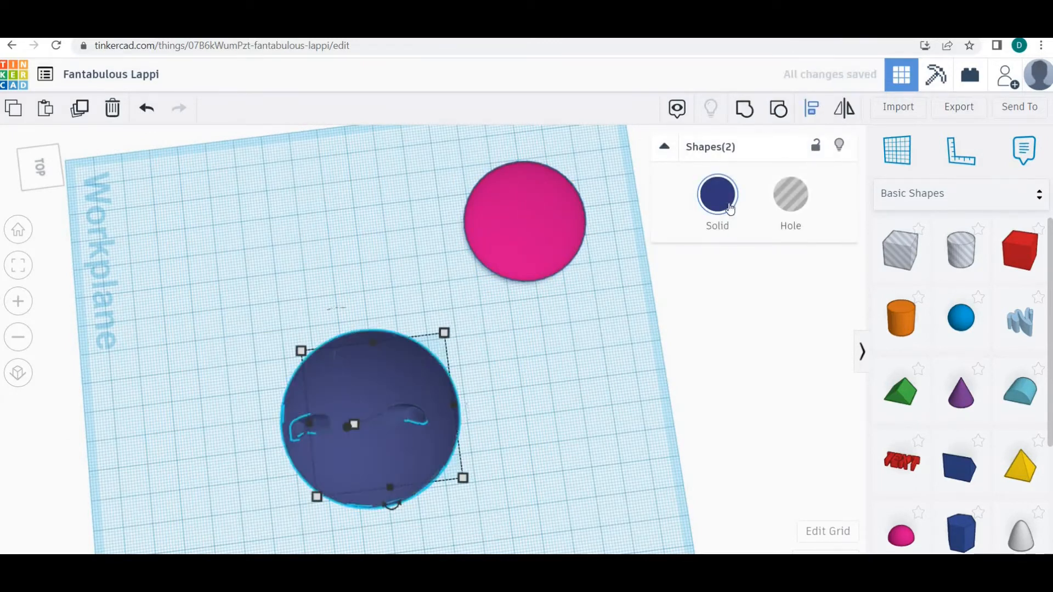
# Align the clip pair and the cat on their centres along both horizontal axes
pyautogui.moveTo(559, 359); pyautogui.dragTo(549, 247, button='right')
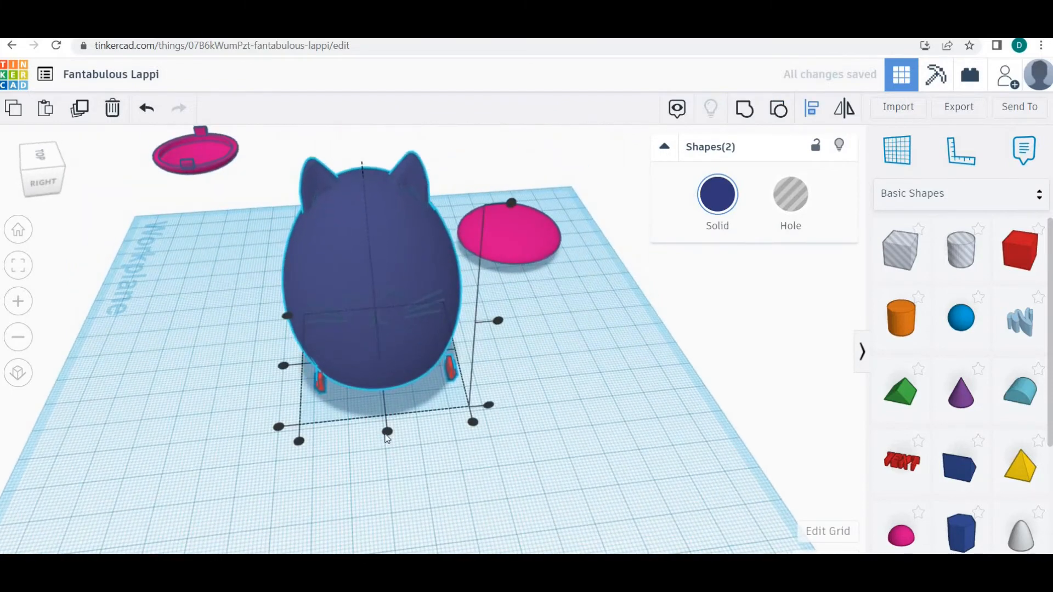
pyautogui.click(387, 433)
pyautogui.click(284, 366)
pyautogui.moveTo(377, 369); pyautogui.dragTo(307, 338, button='right')
pyautogui.scroll(3, 378, 333)
pyautogui.scroll(1, 447, 349)
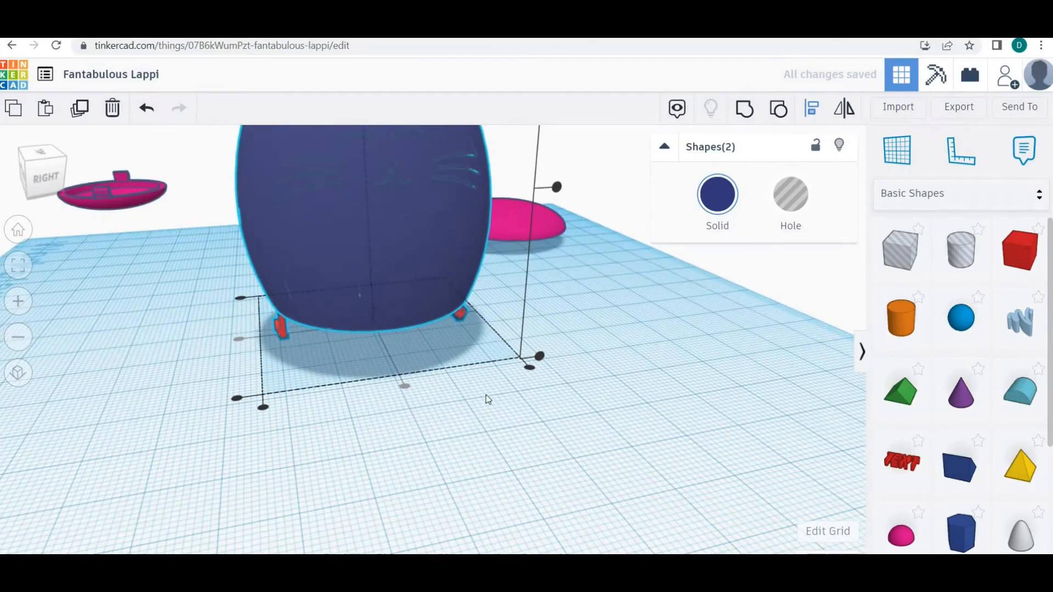
pyautogui.scroll(-4, 492, 371)
pyautogui.click(472, 278)
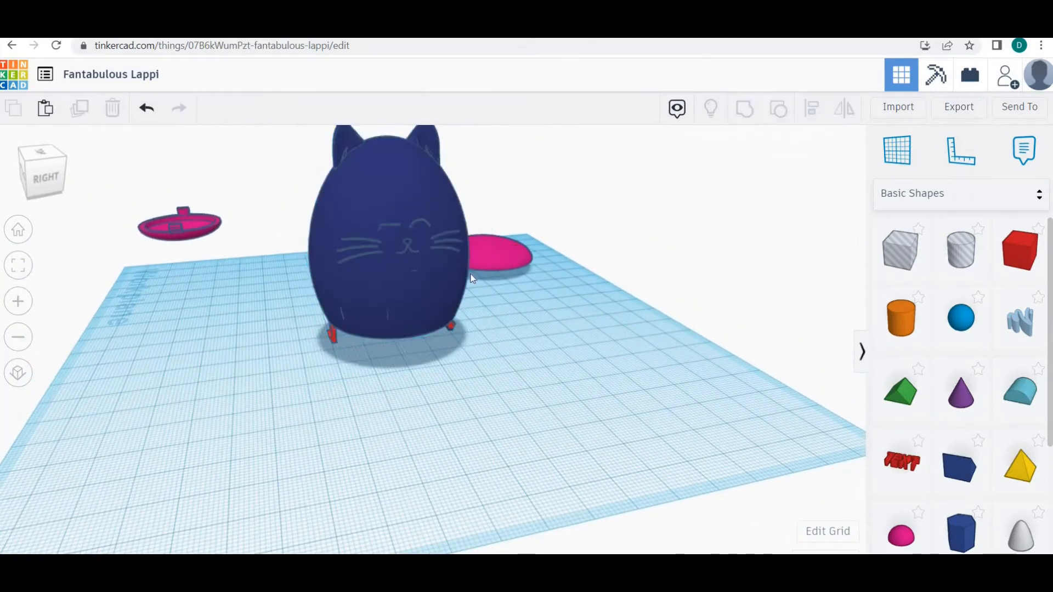
# Lower the cat by 3 mm to 5 mm above the workplane and check how its base meets the clips
pyautogui.scroll(-4, 419, 260)
pyautogui.click(403, 258)
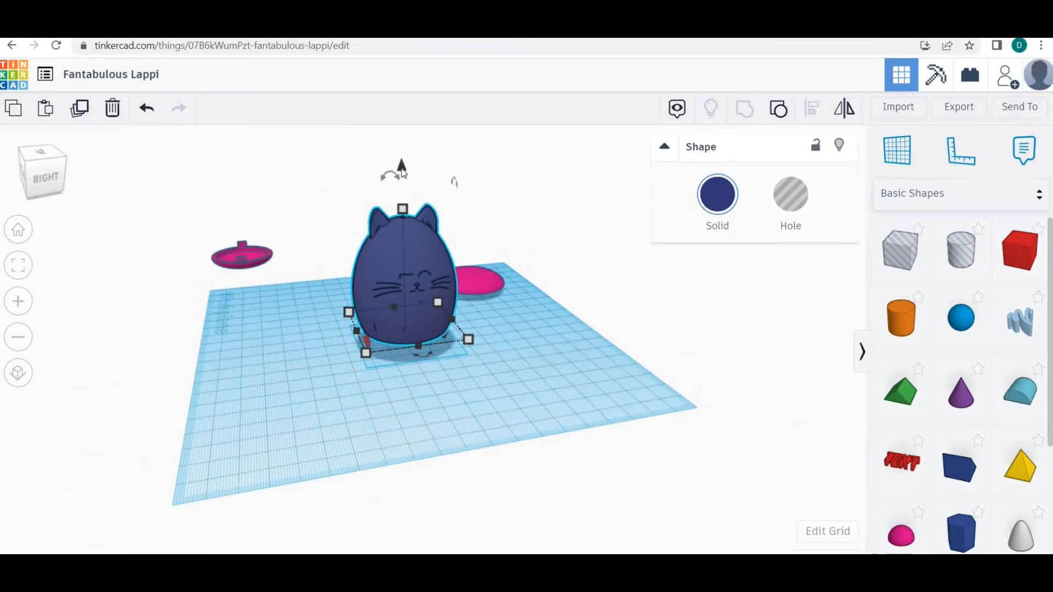
pyautogui.moveTo(403, 170); pyautogui.dragTo(403, 177)
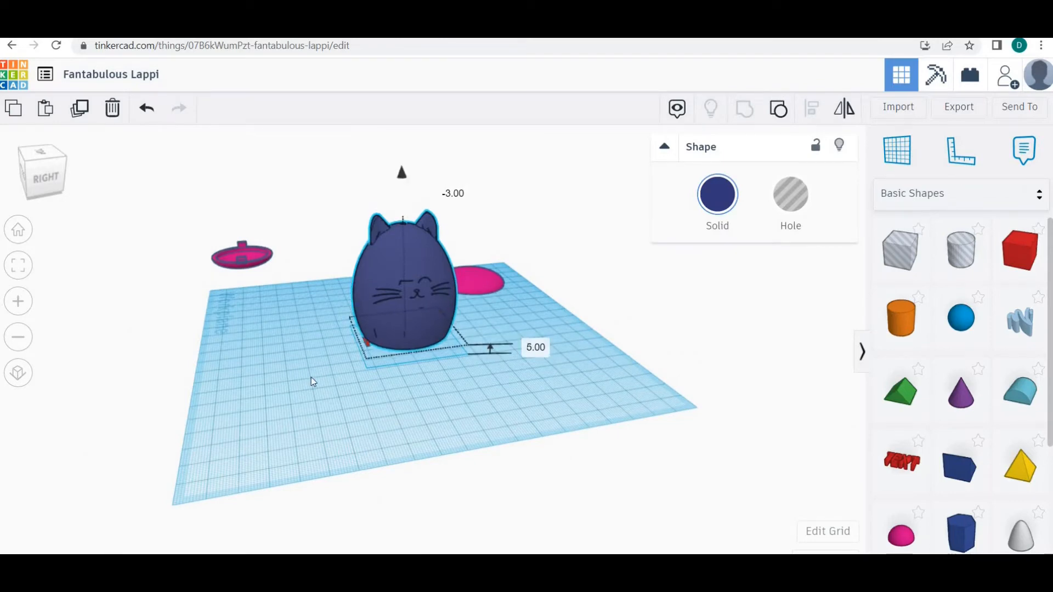
pyautogui.moveTo(424, 389); pyautogui.dragTo(426, 382, button='right')
pyautogui.scroll(8, 426, 382)
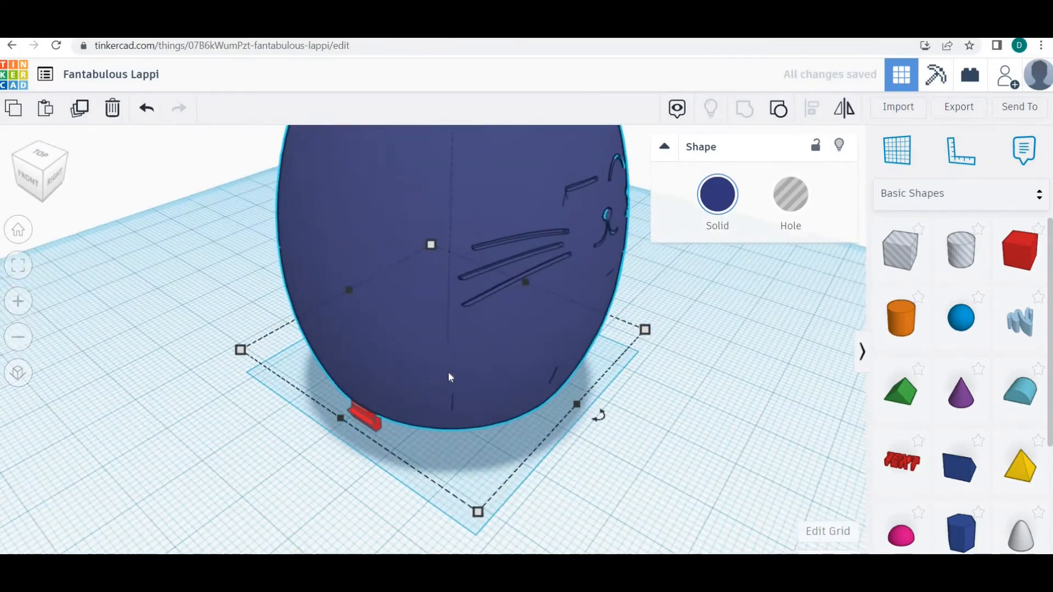
pyautogui.moveTo(496, 344); pyautogui.dragTo(232, 342, button='right')
pyautogui.scroll(3, 535, 345)
pyautogui.scroll(-10, 232, 338)
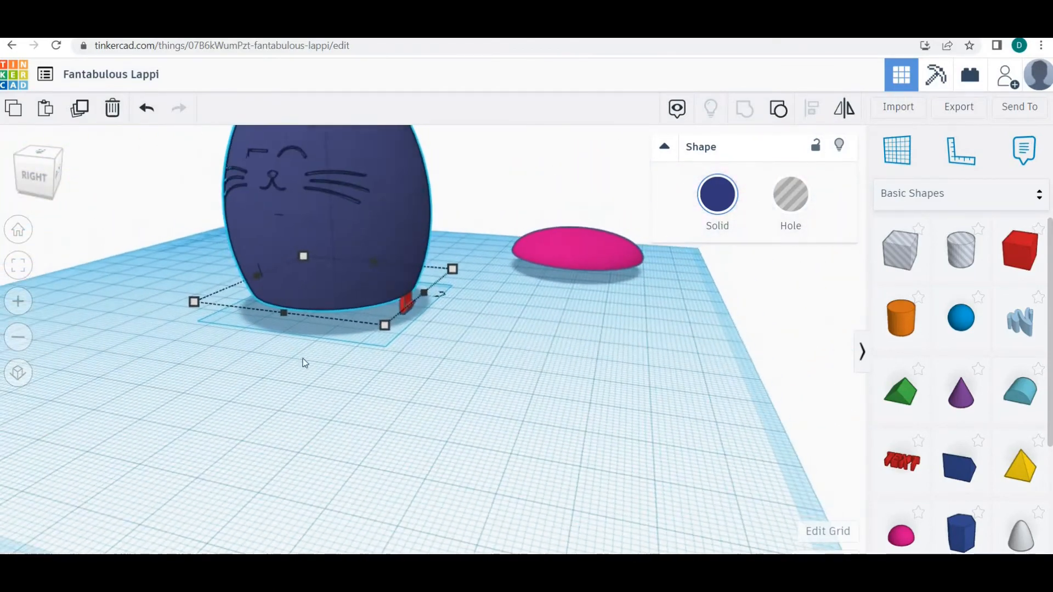
# Set the snap grid to 0.5 mm, leaving the grid properties untouched, and nudge the cat slightly upward
pyautogui.moveTo(311, 363); pyautogui.dragTo(347, 361, button='right')
pyautogui.scroll(-3, 348, 362)
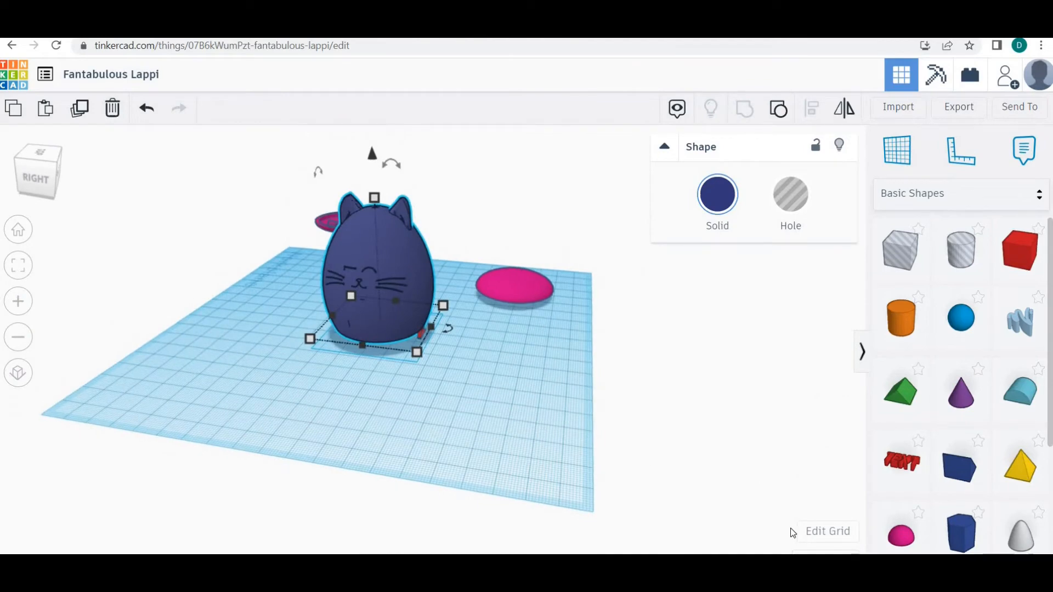
pyautogui.click(814, 533)
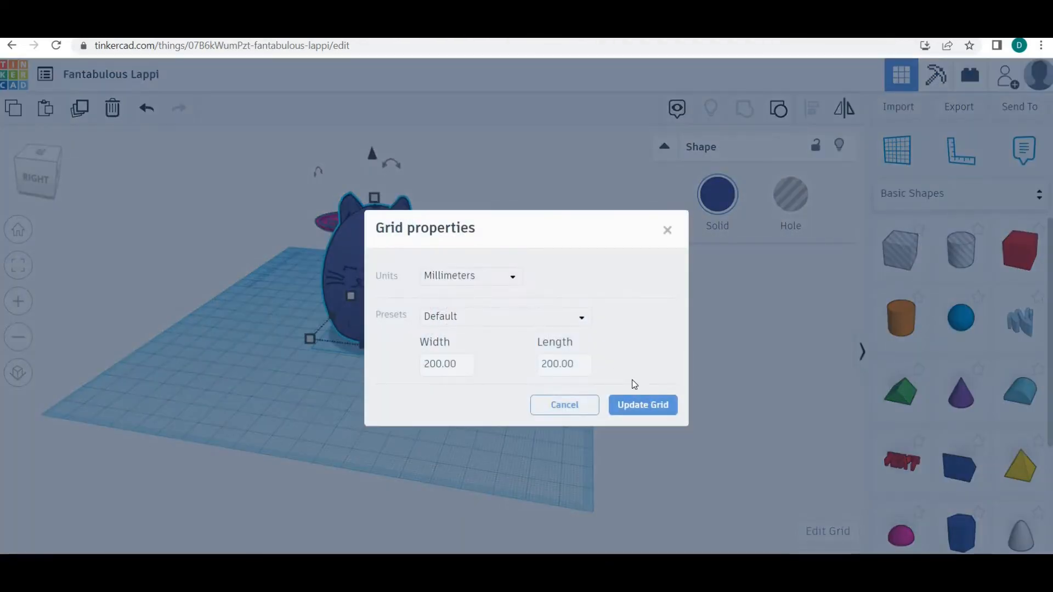
pyautogui.click(583, 411)
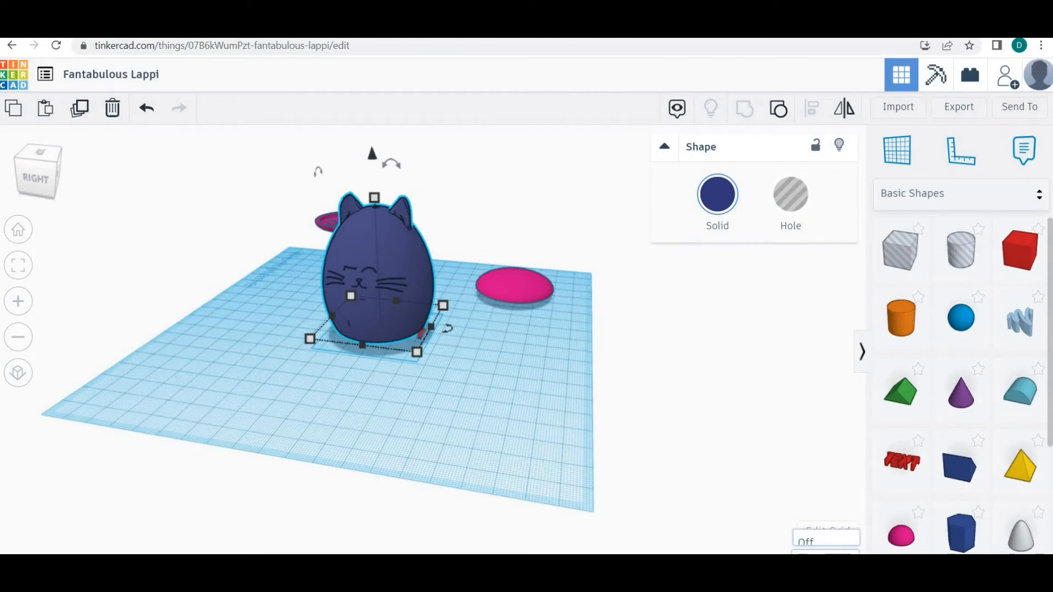
pyautogui.click(825, 541)
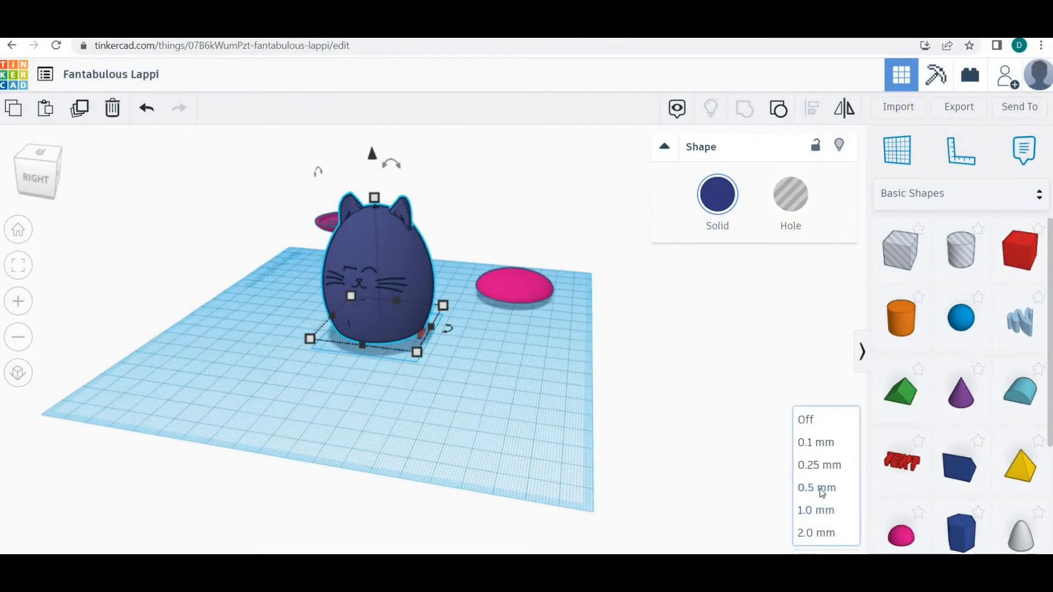
pyautogui.moveTo(373, 158); pyautogui.dragTo(372, 155)
pyautogui.click(456, 372)
# Group the cat with the clip pair under its base and check the joined clips from the side
pyautogui.moveTo(456, 371); pyautogui.dragTo(259, 159, button='right')
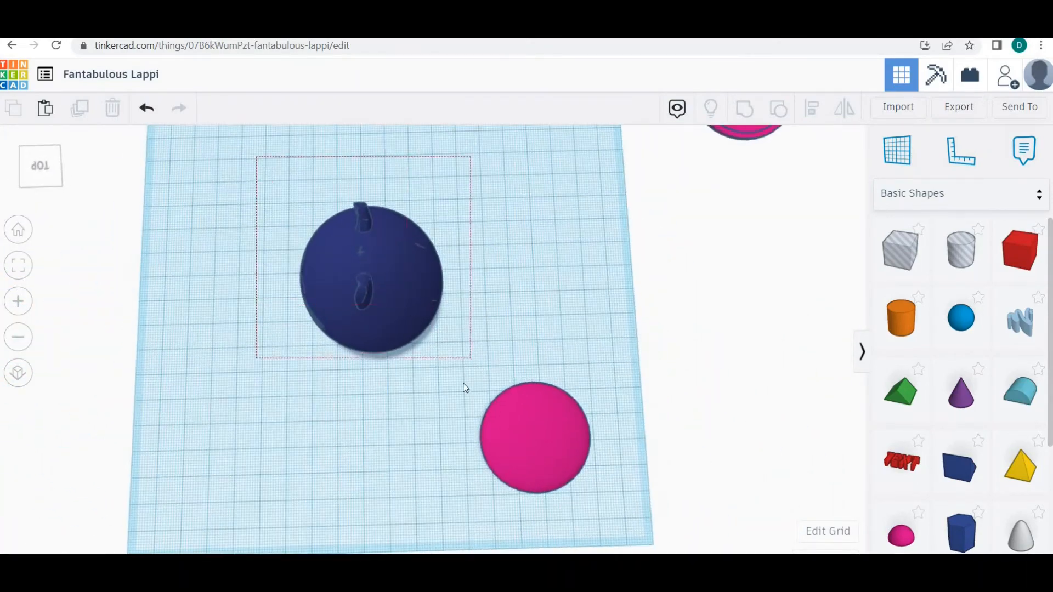
pyautogui.moveTo(465, 388); pyautogui.dragTo(467, 378)
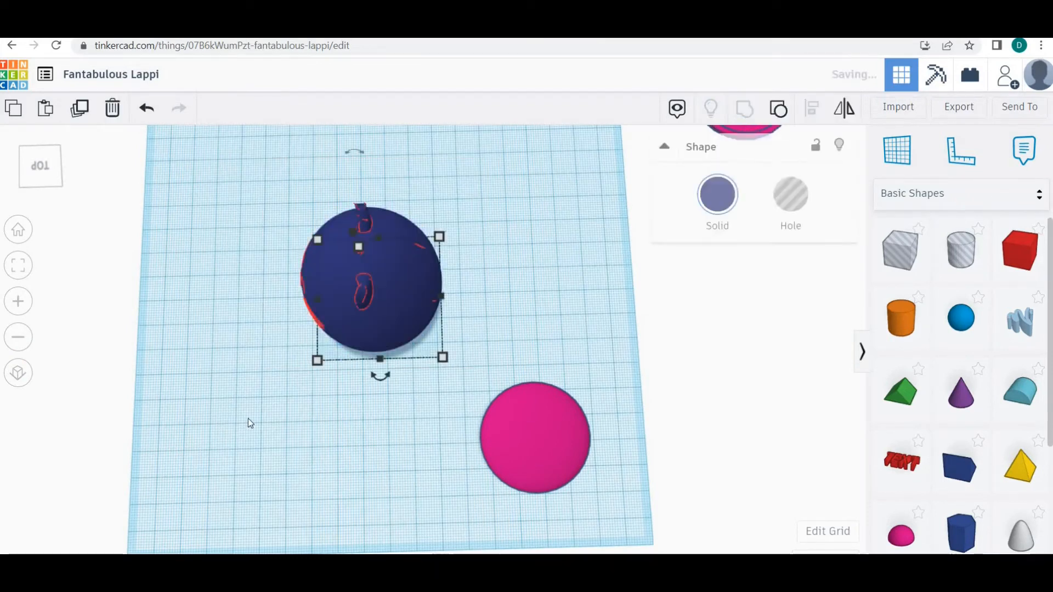
pyautogui.click(543, 348)
pyautogui.moveTo(543, 347); pyautogui.dragTo(367, 319, button='right')
pyautogui.scroll(5, 358, 317)
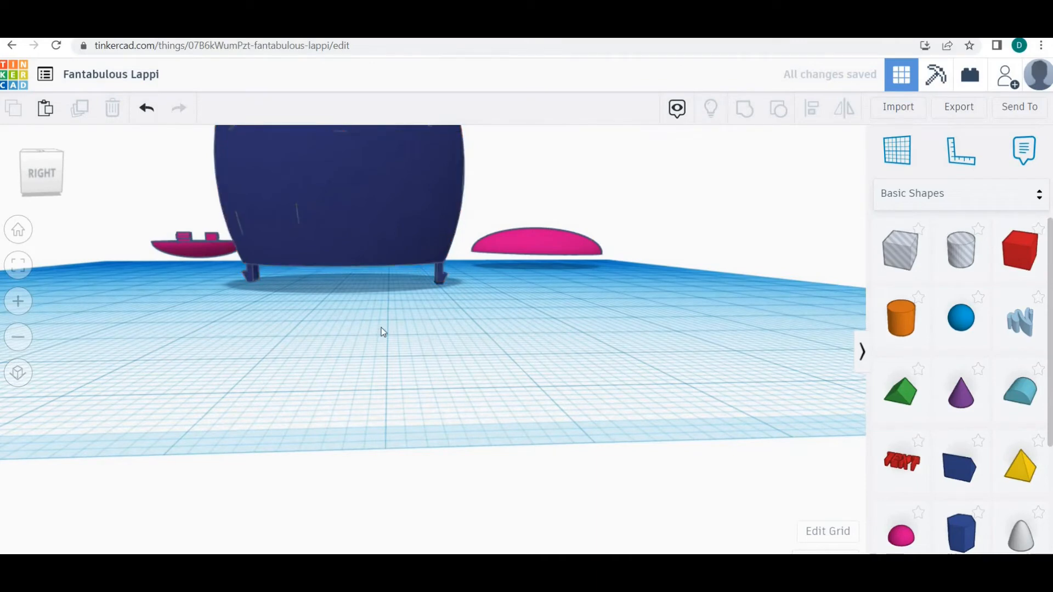
pyautogui.moveTo(383, 329)
pyautogui.mouseDown(button='right')
pyautogui.moveTo(406, 355)
pyautogui.moveTo(367, 327)
pyautogui.mouseUp(button='right')
pyautogui.scroll(-5, 371, 289)
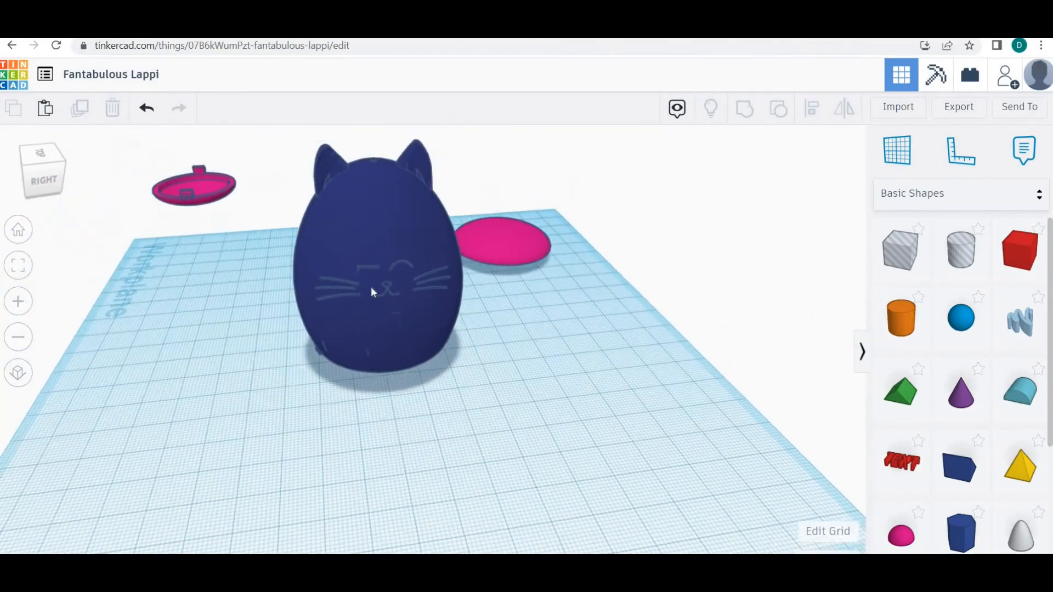
# Export only the cat with its clips as an STL file for 3D printing
pyautogui.click(372, 286)
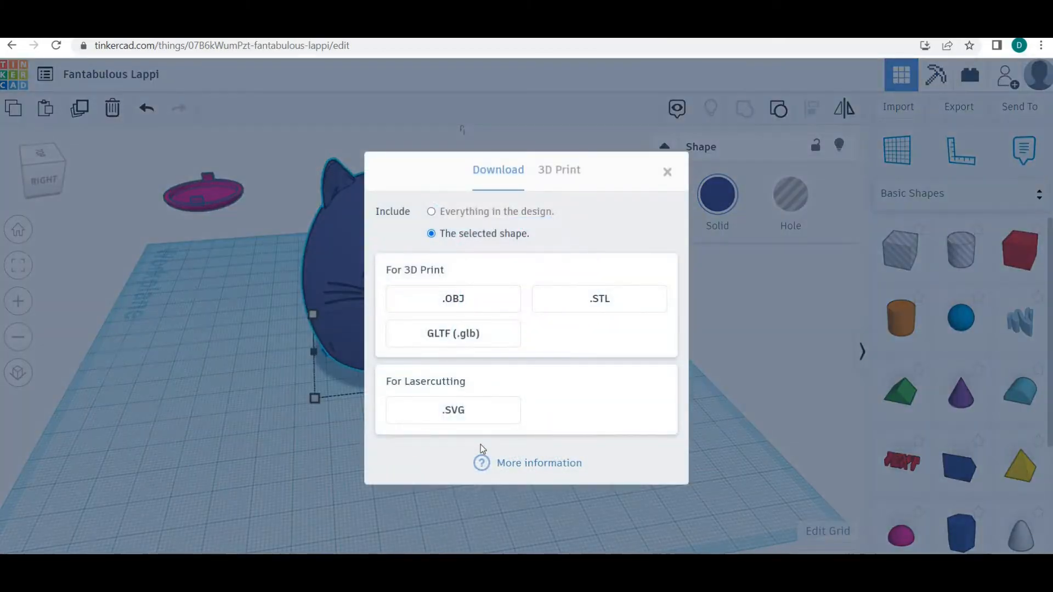
pyautogui.click(600, 298)
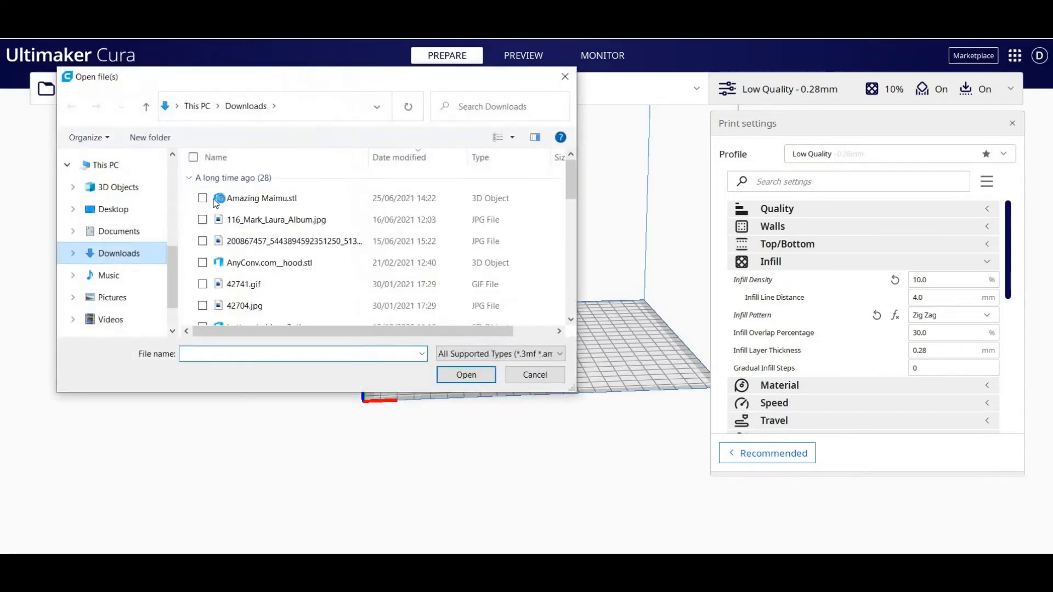
# Switch to Ultimaker Cura, open Fantabulous Lappi (1).stl from Downloads, and examine the cat on the build plate
pyautogui.doubleClick(244, 198)
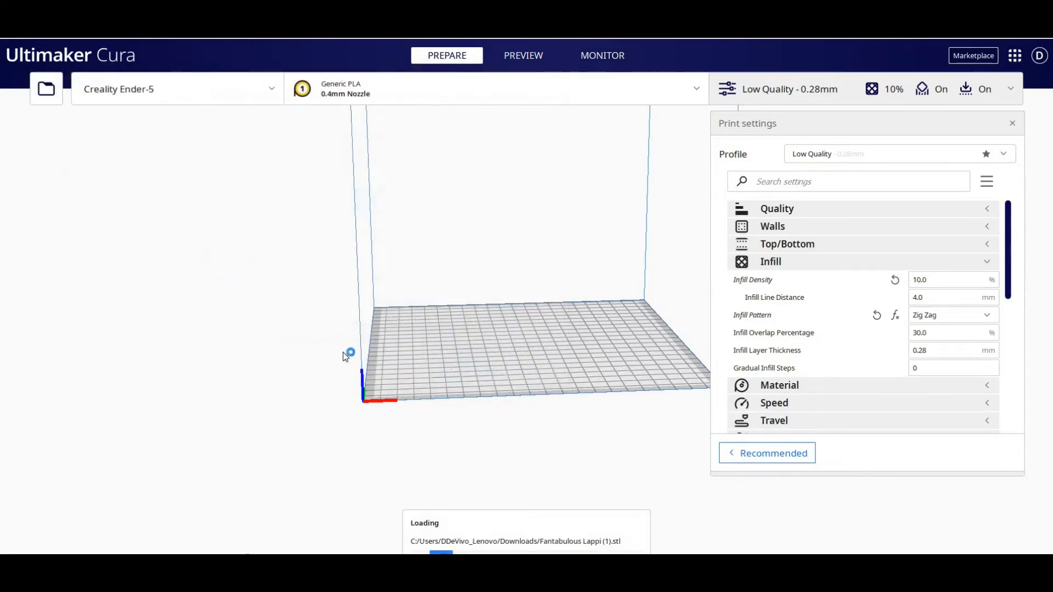
pyautogui.moveTo(351, 366); pyautogui.dragTo(490, 317, button='right')
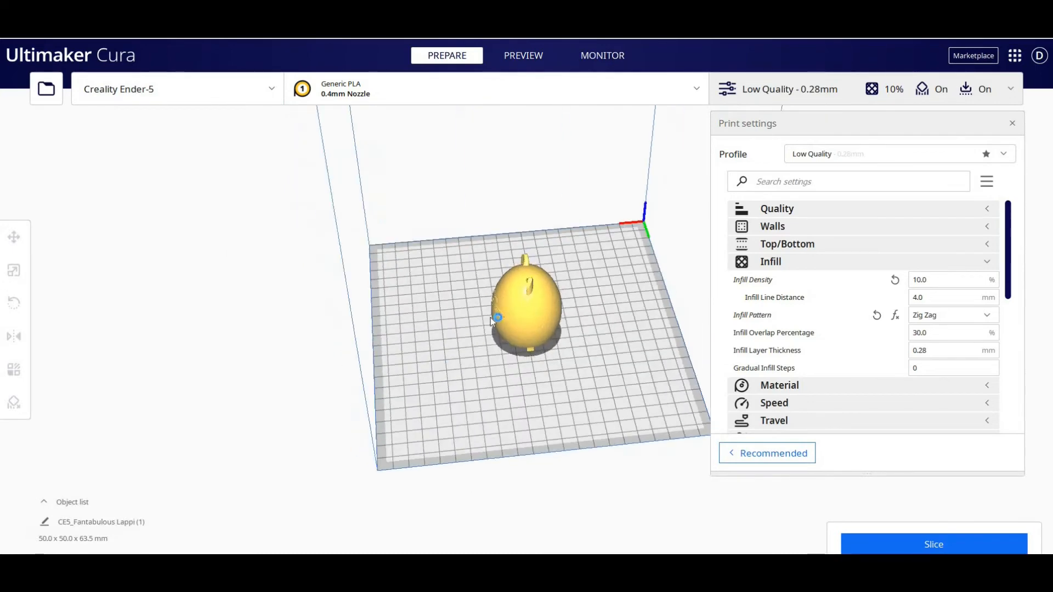
pyautogui.scroll(4, 487, 290)
pyautogui.scroll(5, 486, 291)
pyautogui.moveTo(470, 243); pyautogui.dragTo(473, 217, button='right')
pyautogui.scroll(-5, 483, 219)
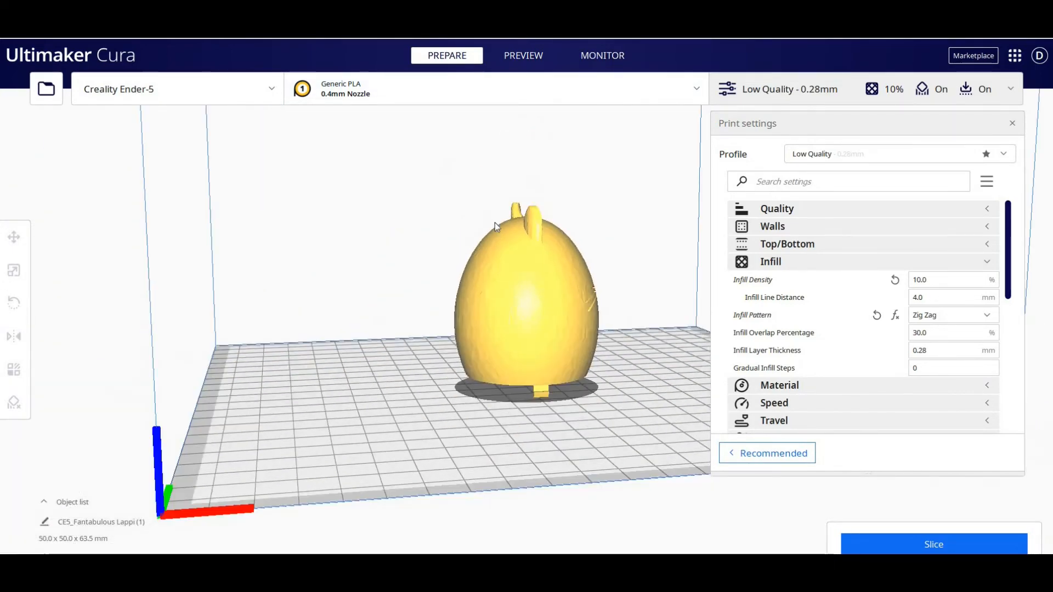
pyautogui.moveTo(399, 279); pyautogui.dragTo(516, 313, button='right')
# Select the cat and calculate its fast optimal printing orientation with Auto Orientation
pyautogui.click(489, 287)
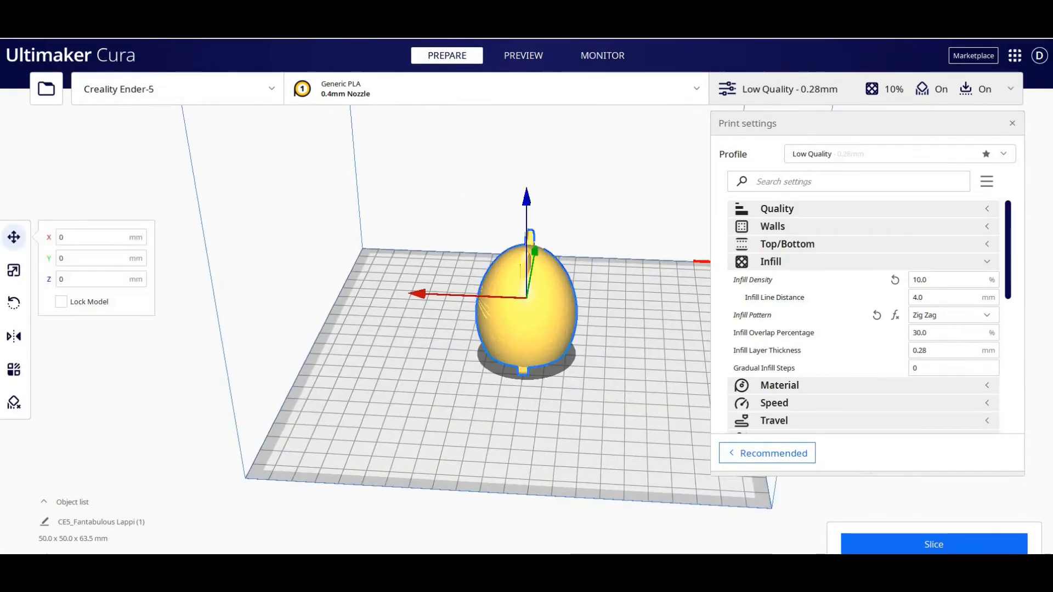
pyautogui.click(108, 34)
pyautogui.moveTo(145, 94)
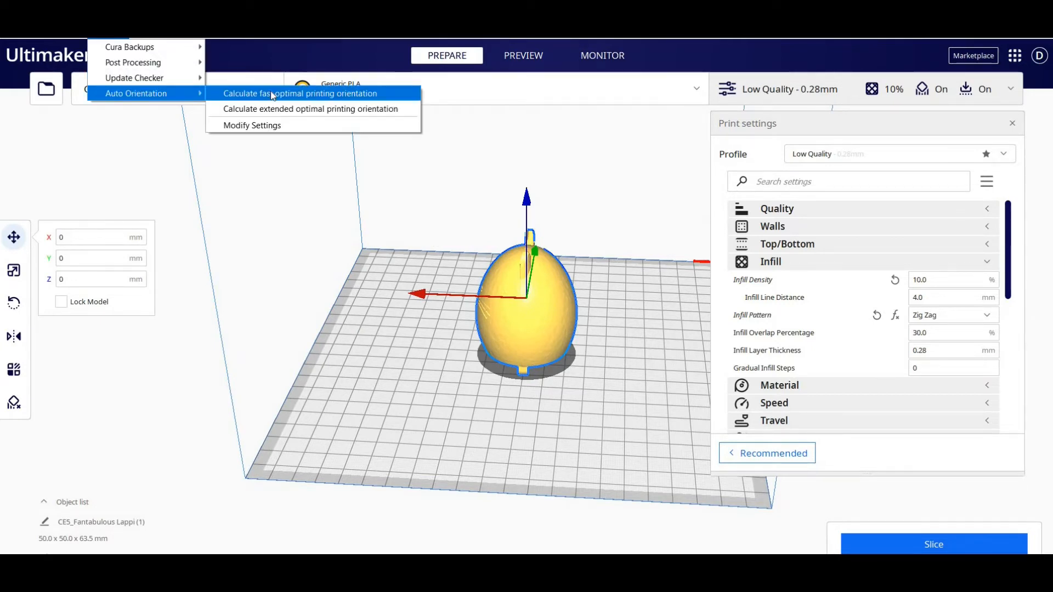
pyautogui.click(273, 95)
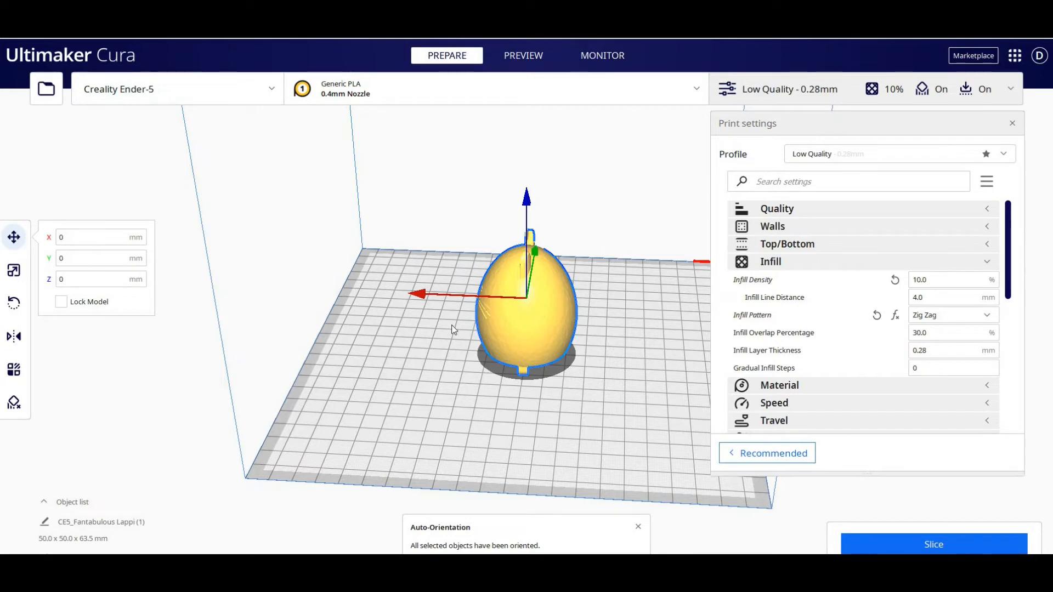
pyautogui.click(381, 387)
# Turn the cat upside down by rotating it 180° about the Y axis, and slice it with the Low Quality profile
pyautogui.click(513, 344)
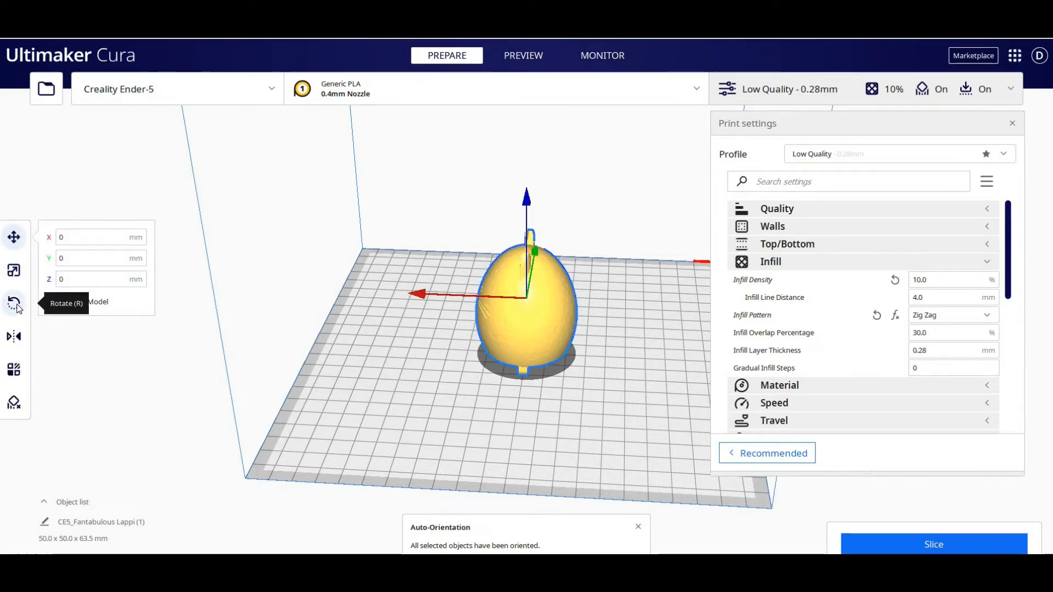
pyautogui.press('r')
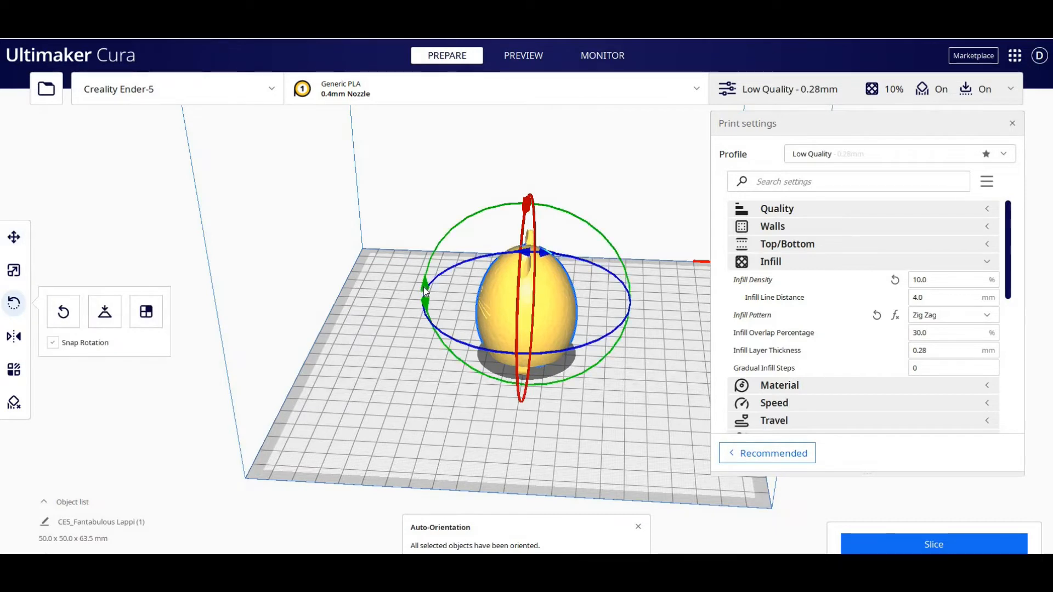
pyautogui.moveTo(423, 288); pyautogui.dragTo(412, 354)
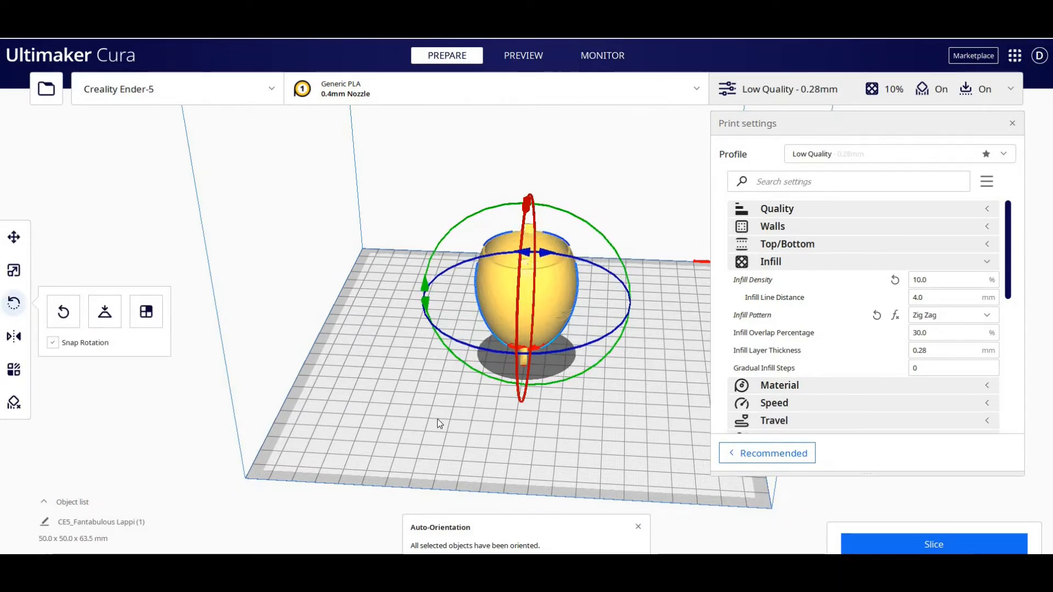
pyautogui.click(434, 419)
pyautogui.moveTo(433, 420); pyautogui.dragTo(927, 512, button='right')
pyautogui.click(938, 544)
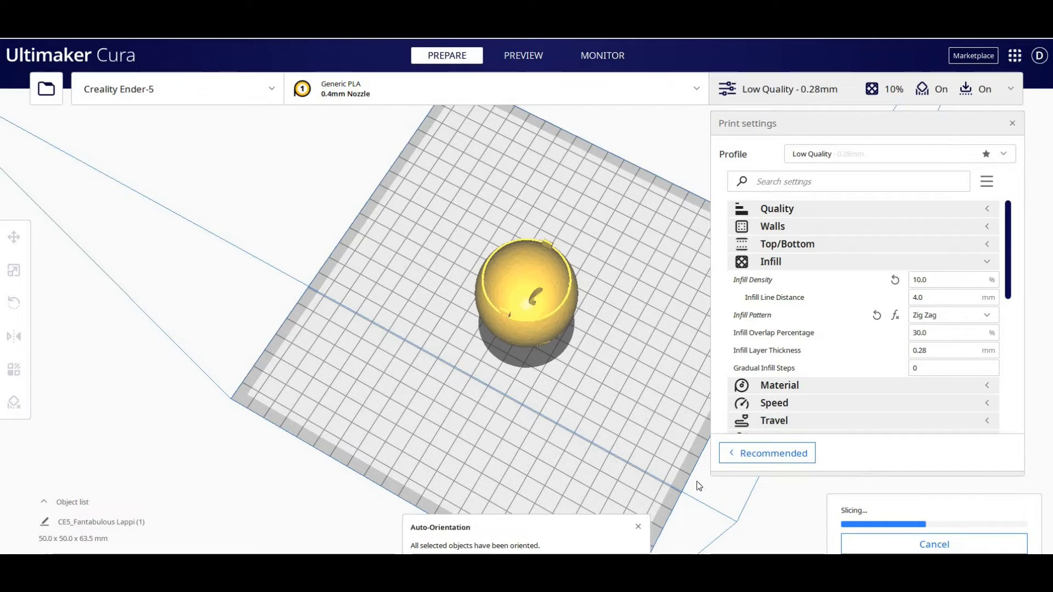
pyautogui.click(638, 526)
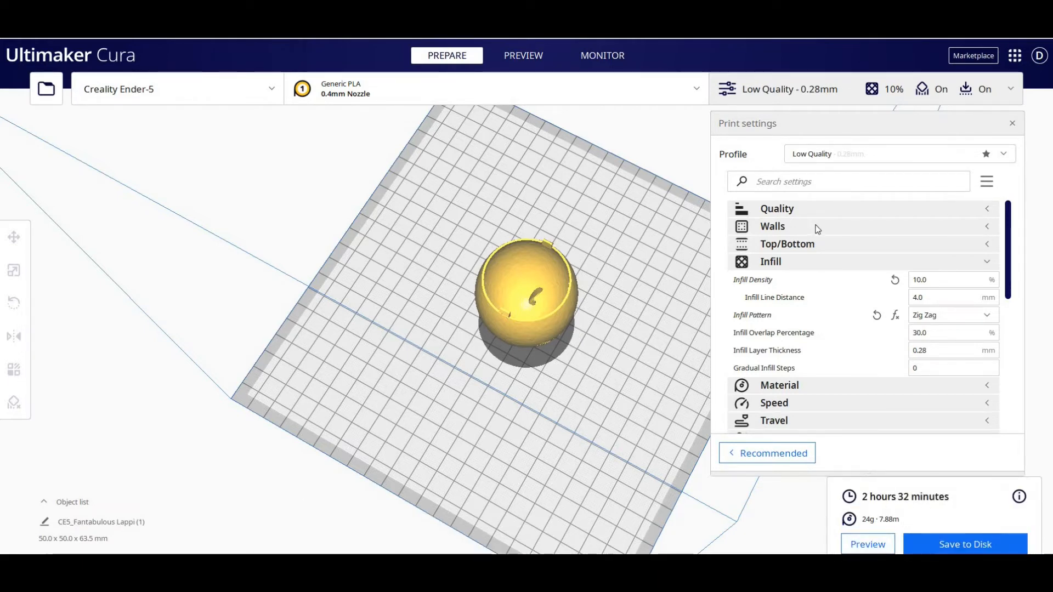
# Switch to the Standard Quality - 0.2 mm profile, keeping the customized settings, and set the infill density to 15%
pyautogui.click(859, 151)
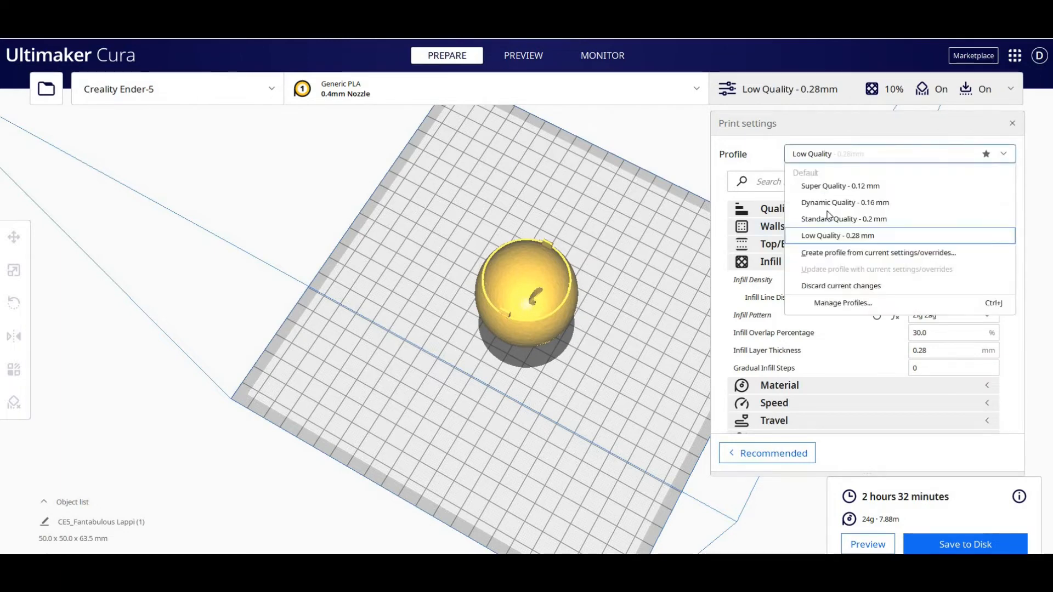
pyautogui.click(829, 219)
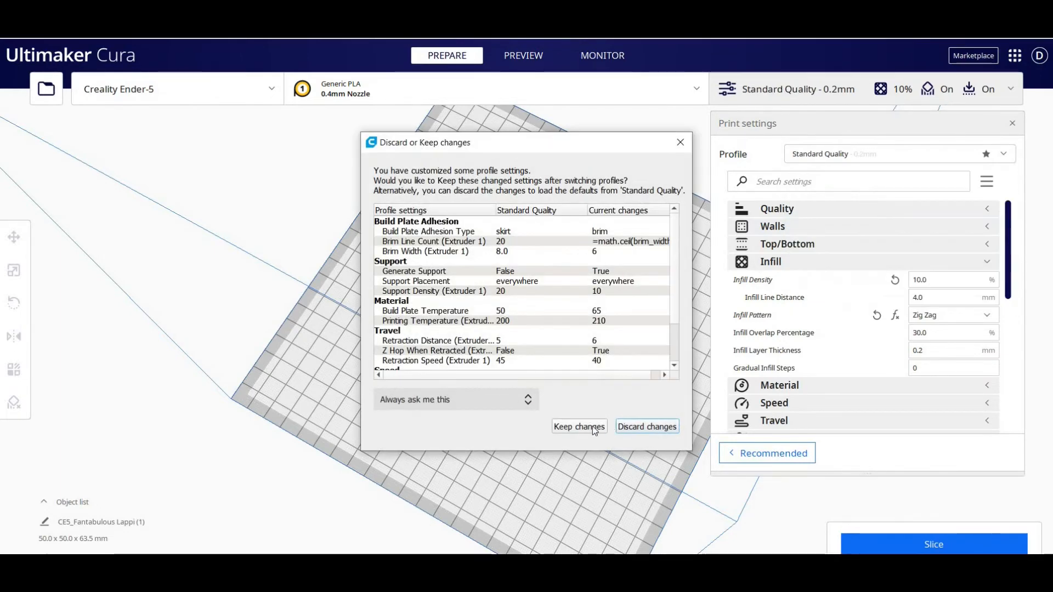
pyautogui.moveTo(933, 281); pyautogui.dragTo(820, 291)
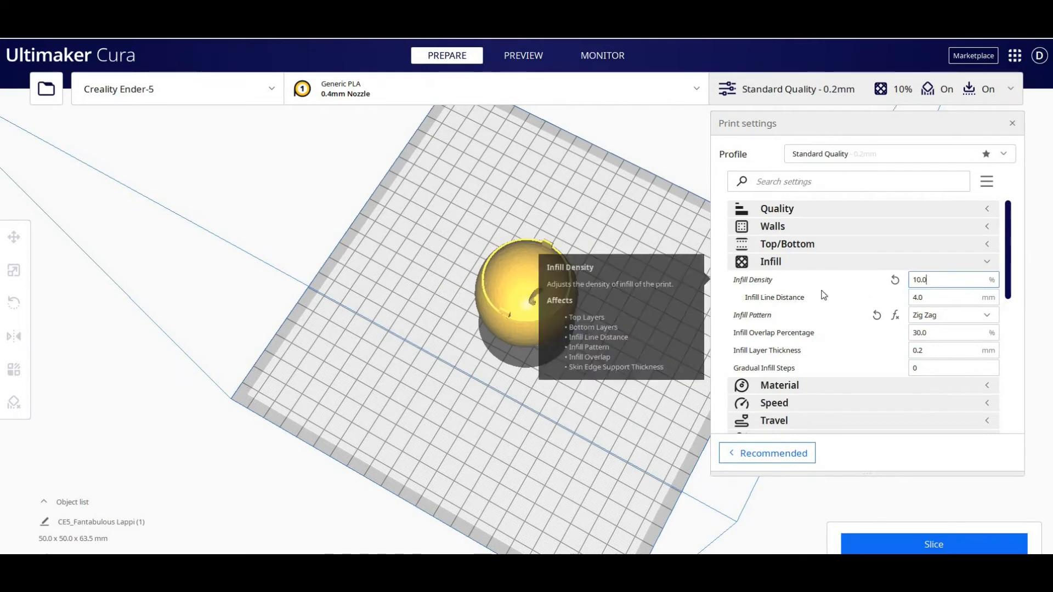
pyautogui.write('15')
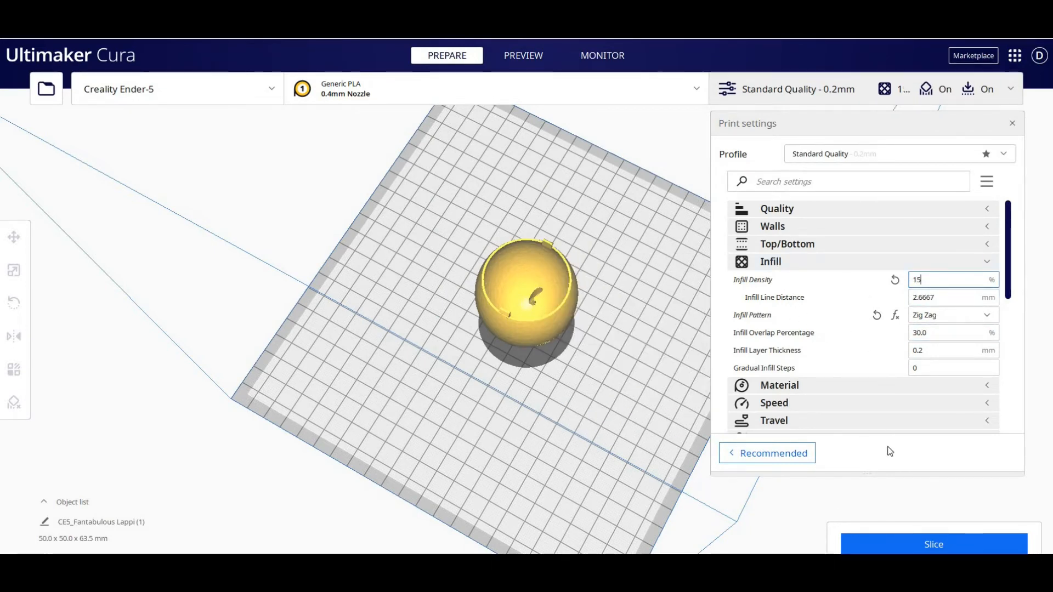
# Reset the infill pattern, choose Zig Zag for it again, and slice the upside-down cat with the updated settings
pyautogui.click(879, 314)
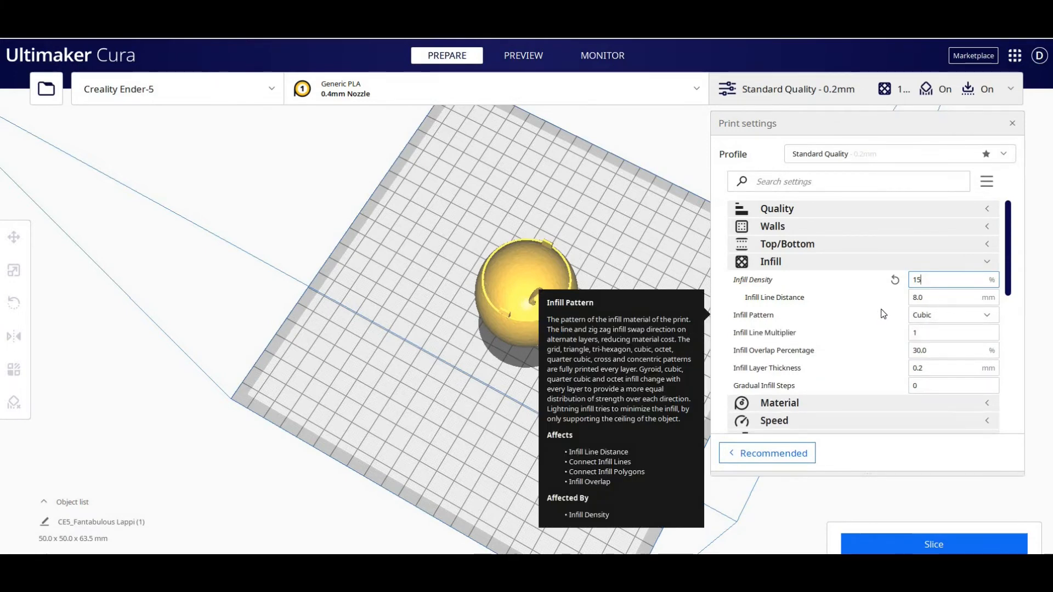
pyautogui.click(926, 317)
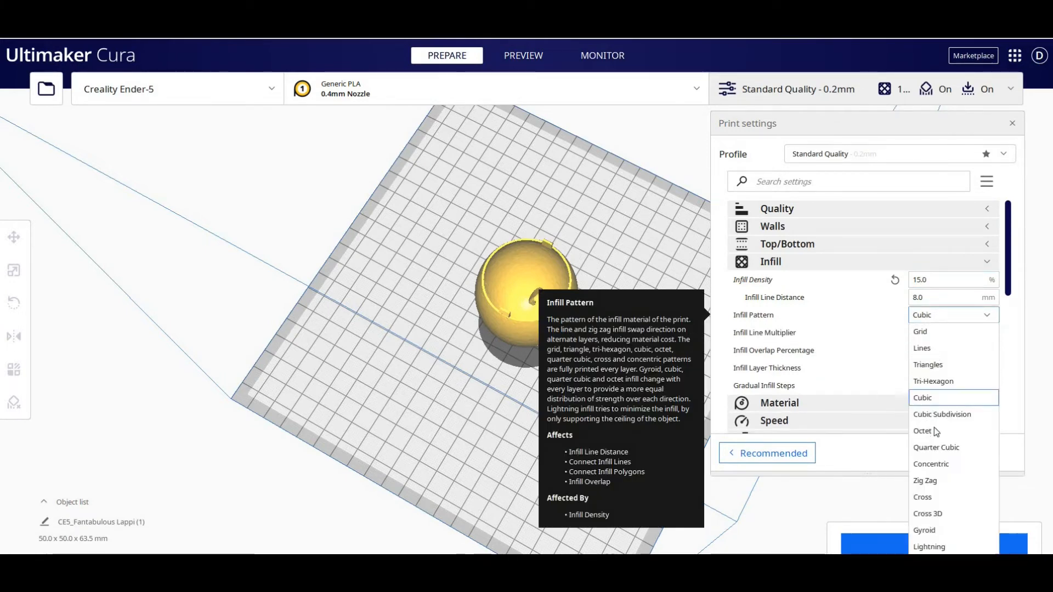
pyautogui.click(937, 483)
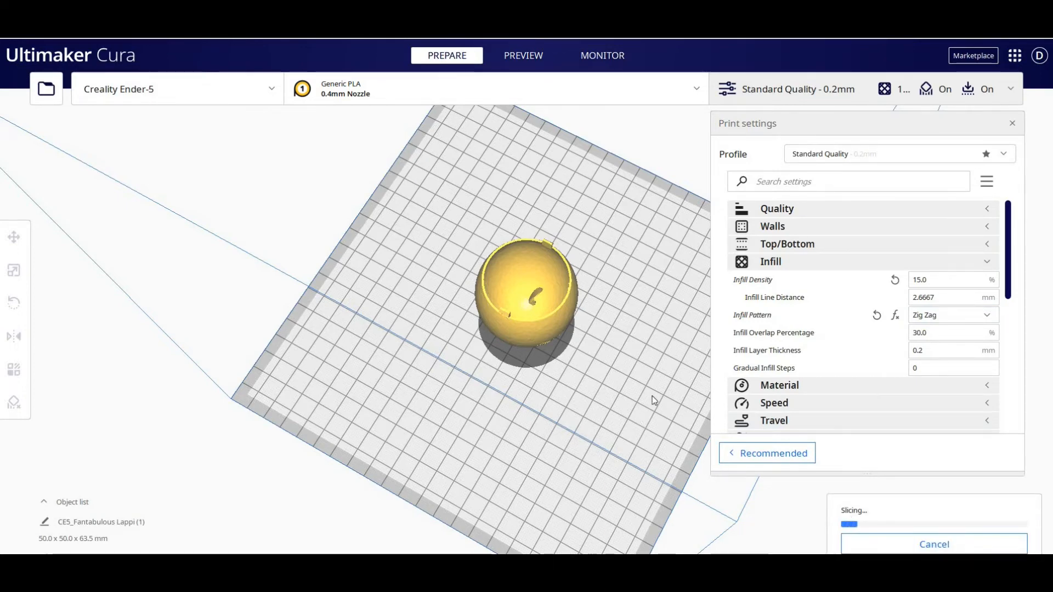
pyautogui.moveTo(652, 396); pyautogui.dragTo(687, 363, button='right')
pyautogui.scroll(5, 571, 342)
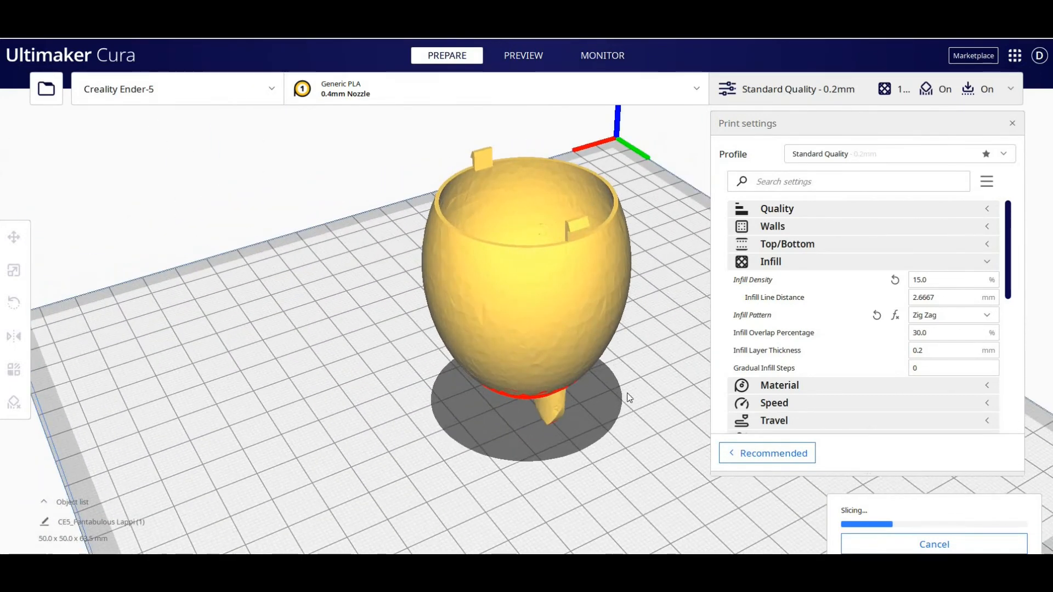
pyautogui.scroll(-2, 628, 457)
pyautogui.moveTo(603, 449); pyautogui.dragTo(592, 447, button='right')
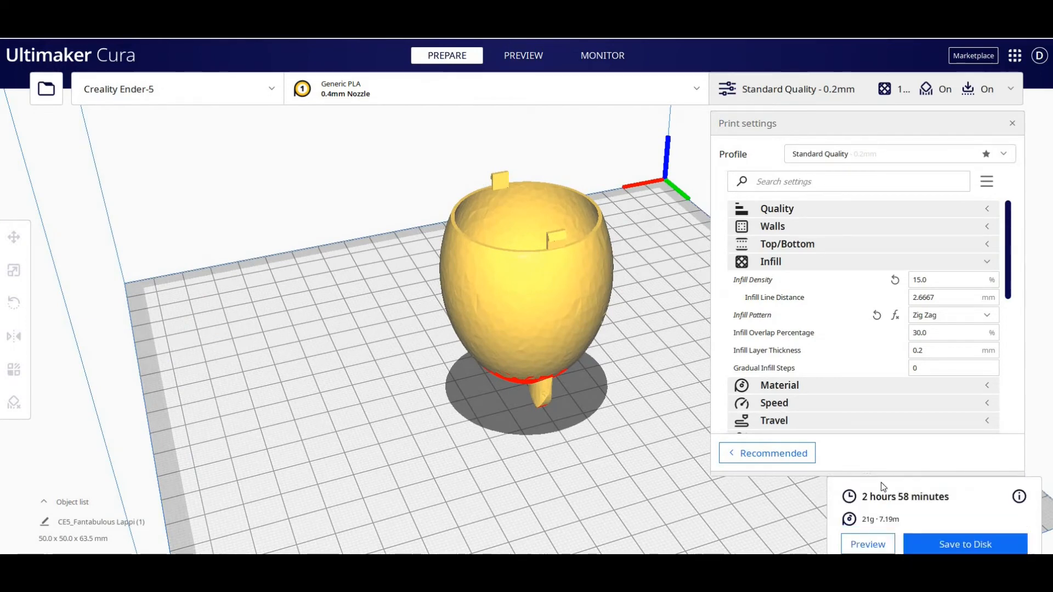
# Preview the sliced layers and examine the inverted cat's clips, rim and supports, stepping down through the uppermost layers
pyautogui.click(535, 59)
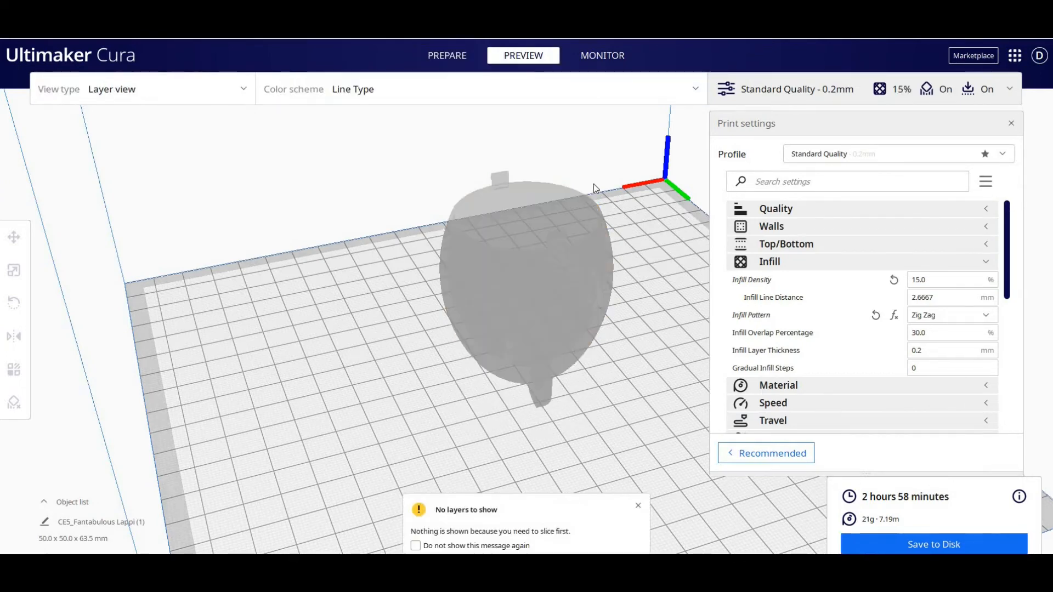
pyautogui.moveTo(442, 249); pyautogui.dragTo(663, 189, button='right')
pyautogui.scroll(6, 567, 206)
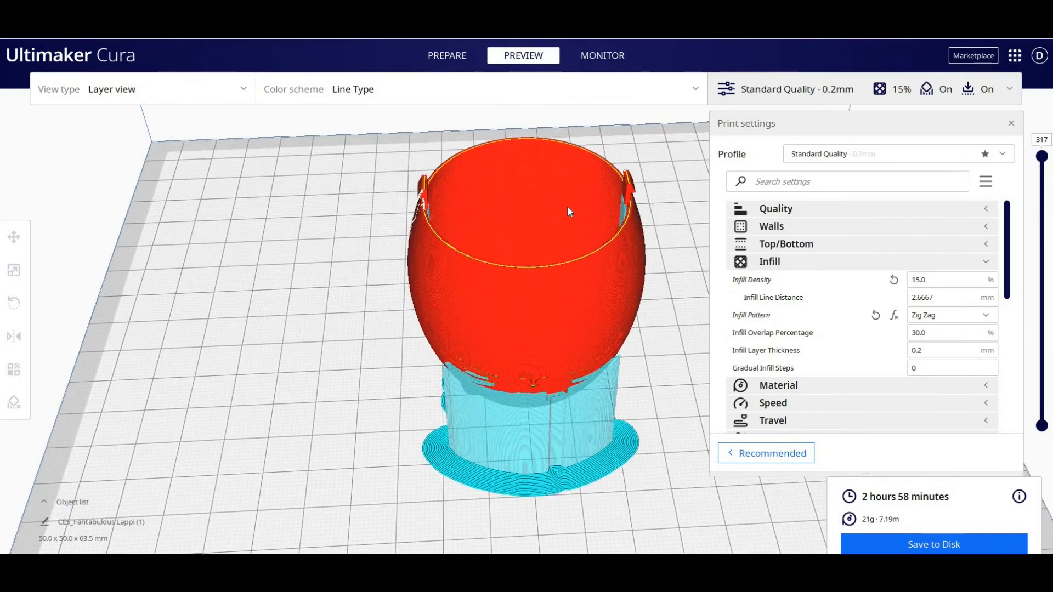
pyautogui.moveTo(462, 210); pyautogui.dragTo(613, 202, button='right')
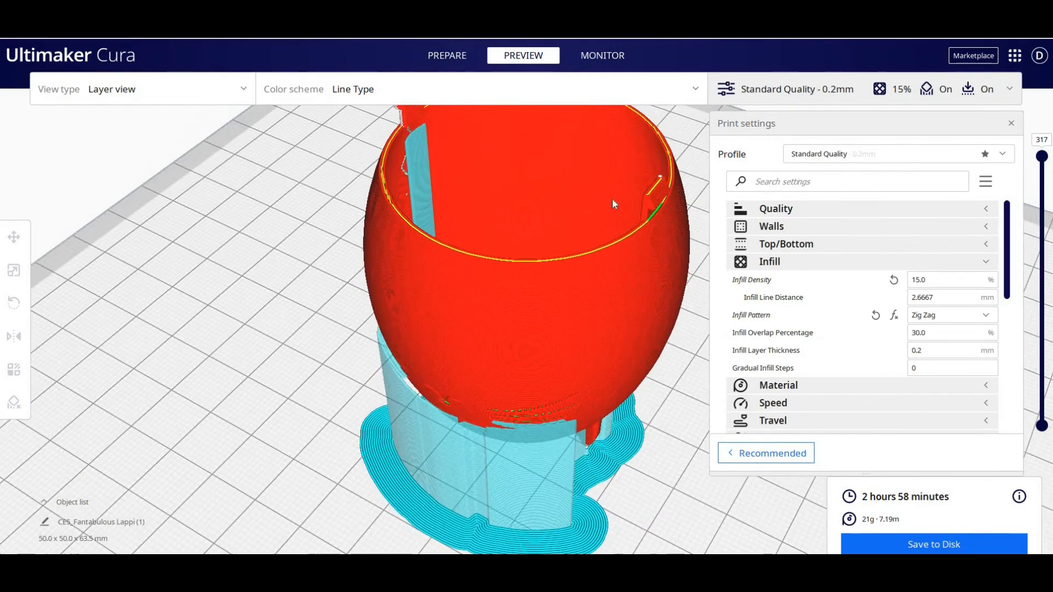
pyautogui.moveTo(524, 213); pyautogui.dragTo(667, 204, button='right')
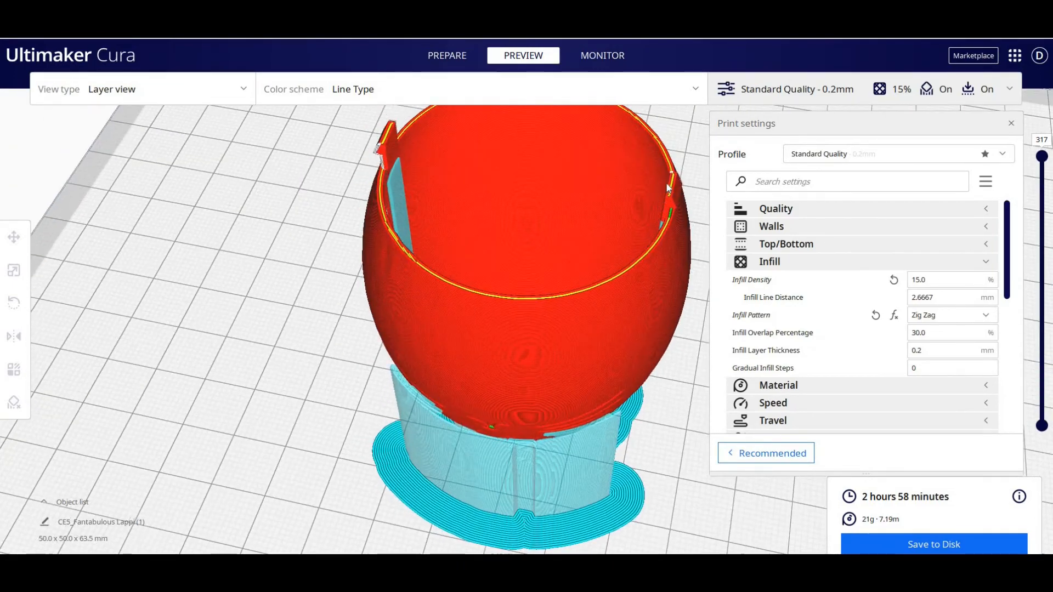
pyautogui.scroll(-3, 667, 204)
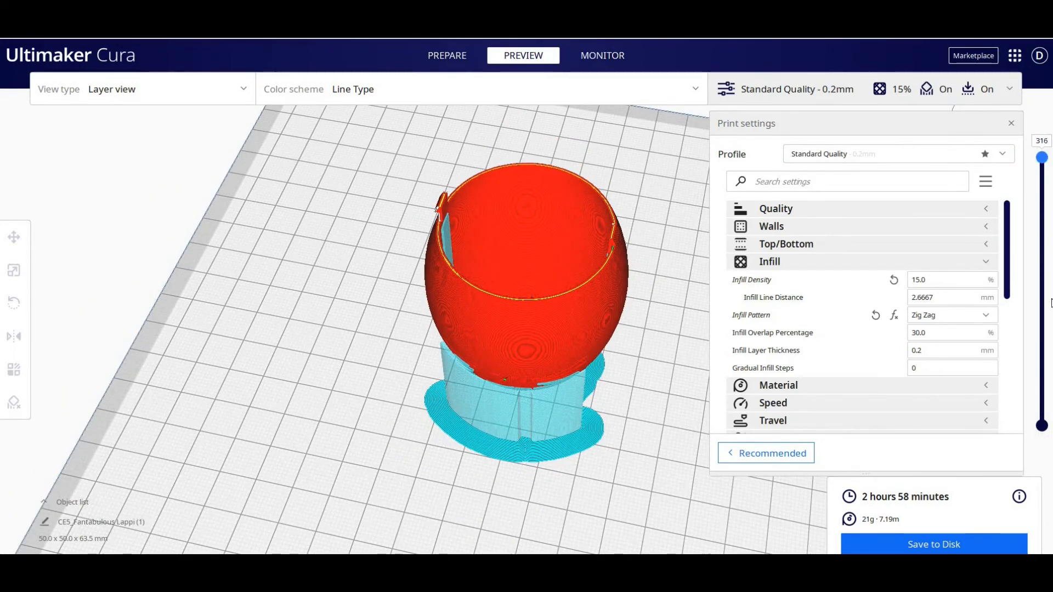
pyautogui.moveTo(1042, 158); pyautogui.dragTo(1035, 123)
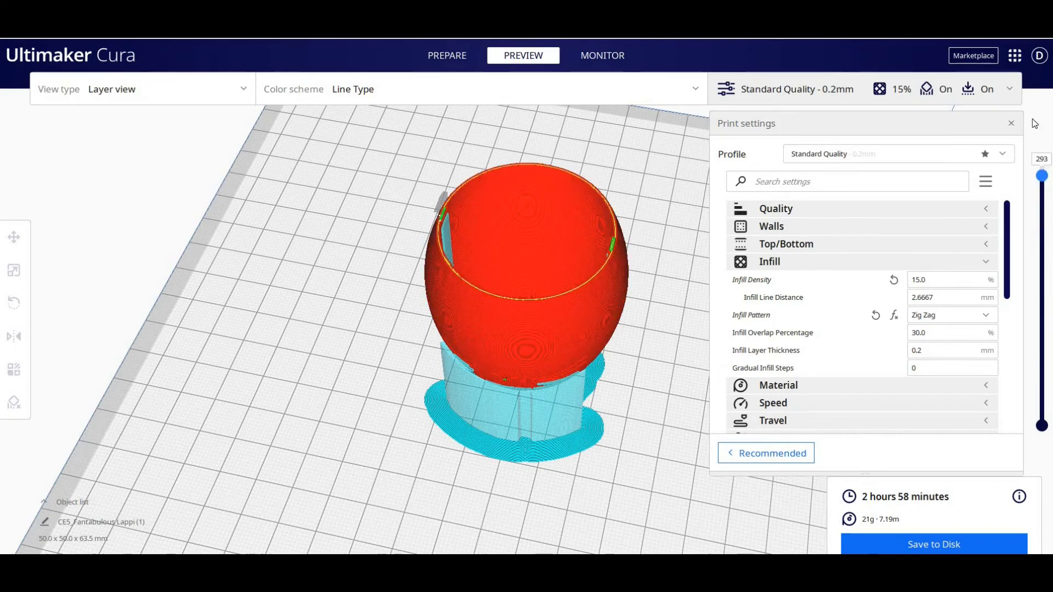
pyautogui.moveTo(574, 289); pyautogui.dragTo(645, 261, button='right')
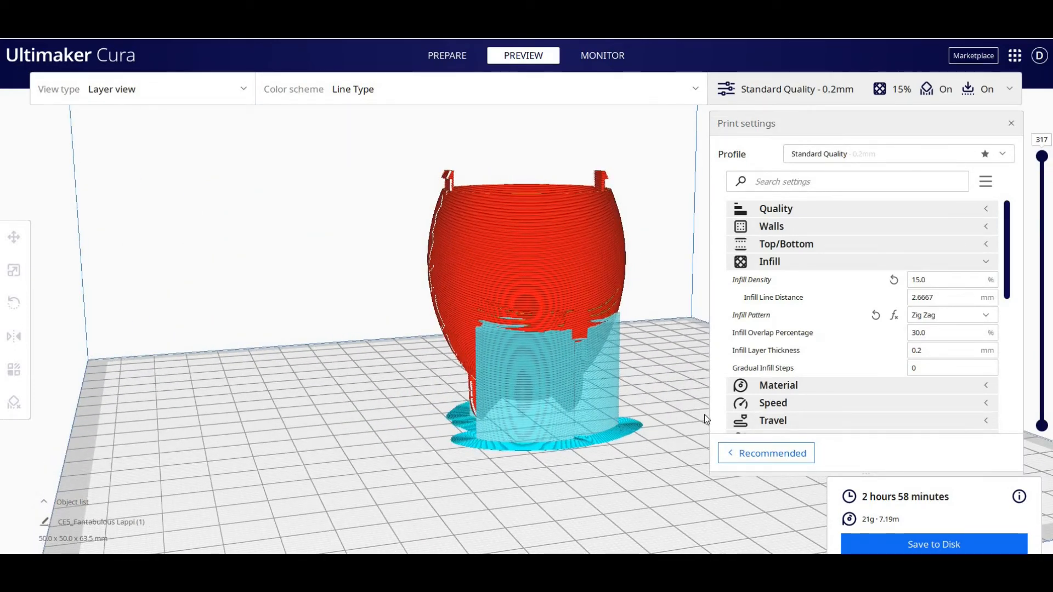